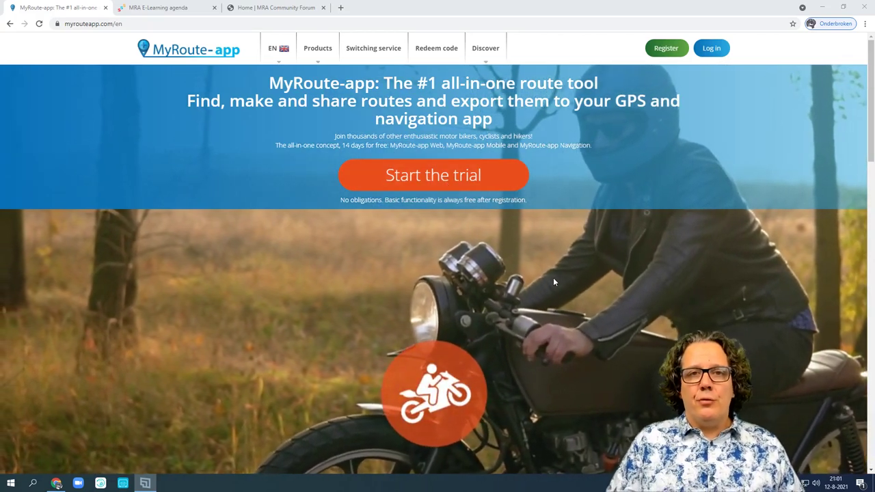
# Look through the MyRoute-app home page, including the supported devices and the map of the verified route archive
pyautogui.scroll(-4, 552, 278)
pyautogui.scroll(-2, 553, 291)
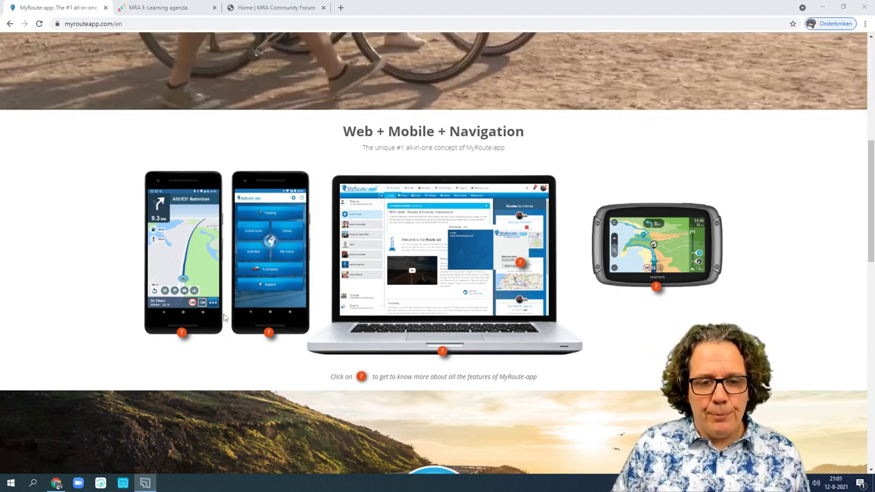
pyautogui.scroll(-1, 410, 314)
pyautogui.scroll(-3, 409, 314)
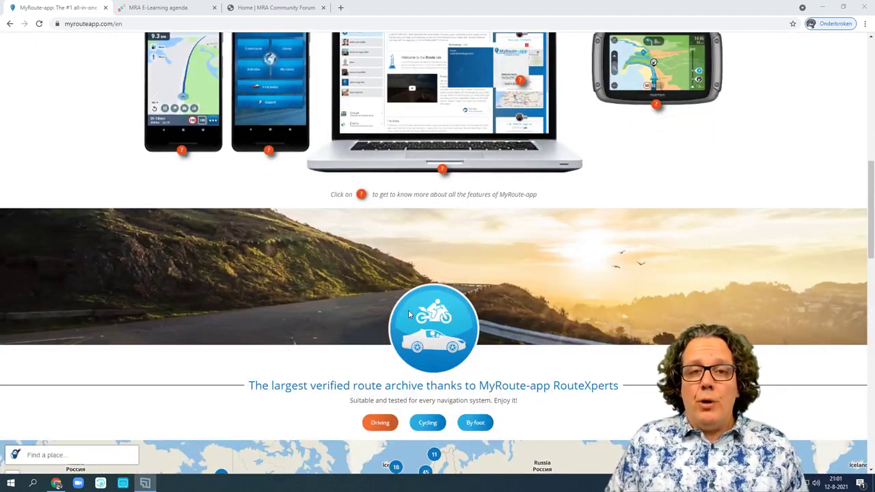
pyautogui.scroll(-3, 409, 314)
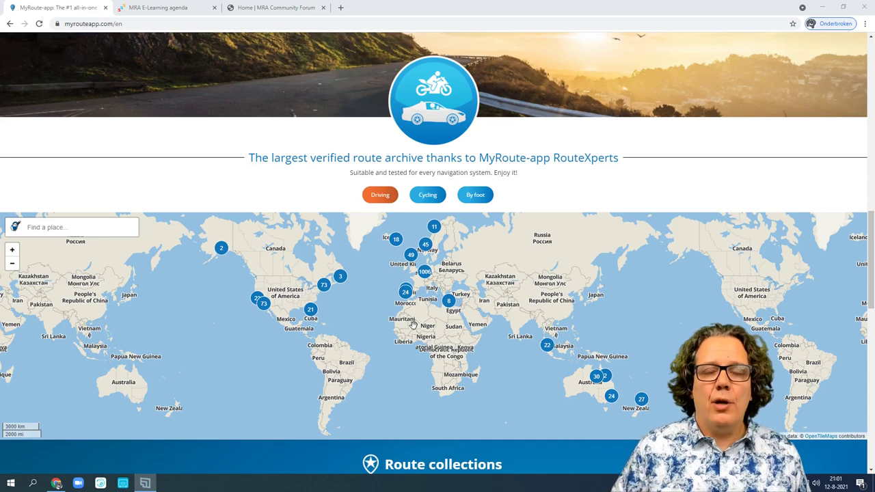
pyautogui.scroll(-1, 421, 352)
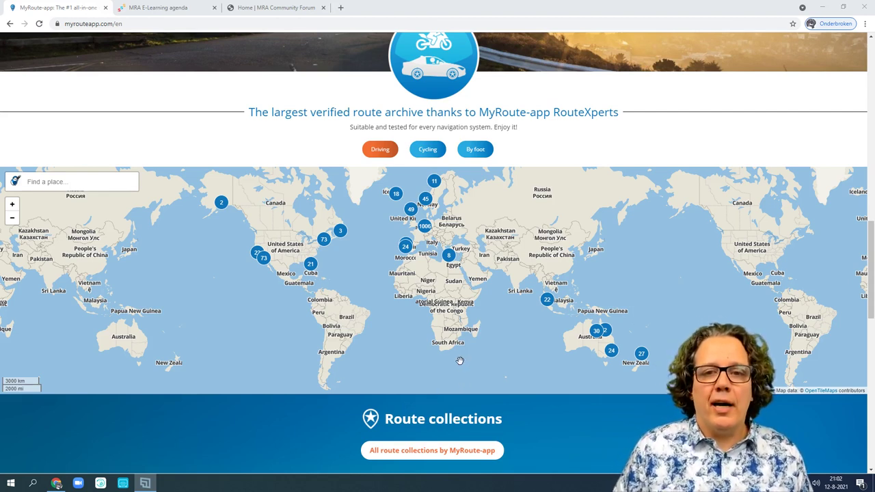
pyautogui.scroll(7, 460, 360)
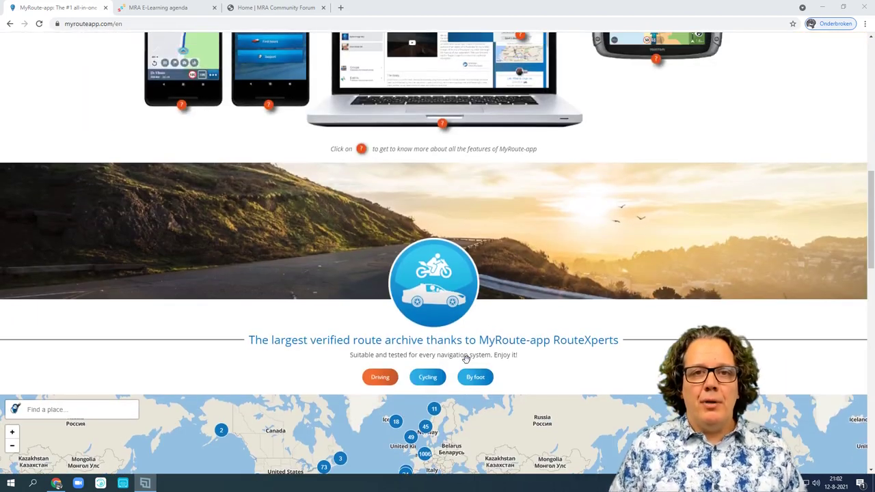
pyautogui.scroll(5, 466, 358)
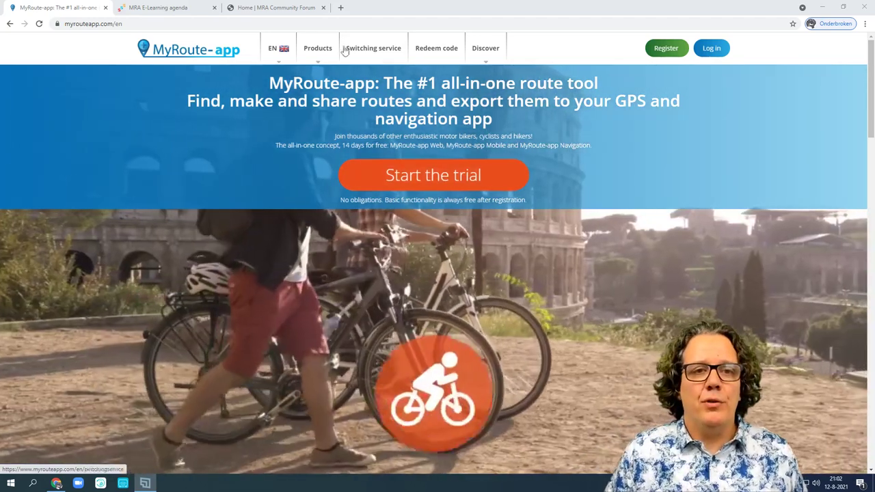
# Open the product comparison page and review the MRA Routeplanner and MRA Navigation offers
pyautogui.moveTo(324, 51)
pyautogui.click(331, 82)
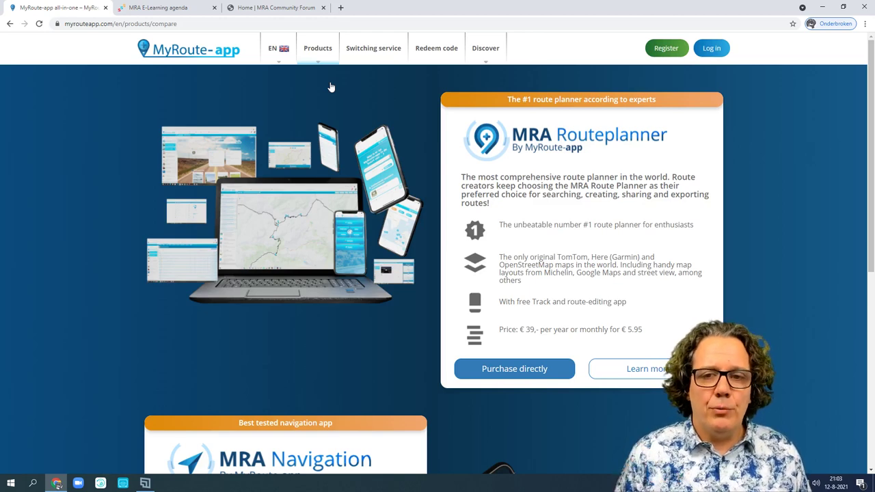
pyautogui.scroll(-3, 332, 84)
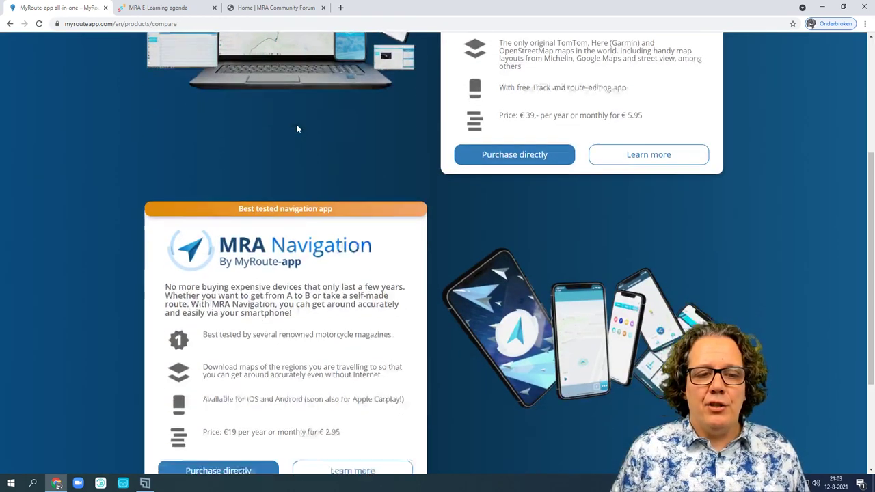
pyautogui.scroll(3, 296, 129)
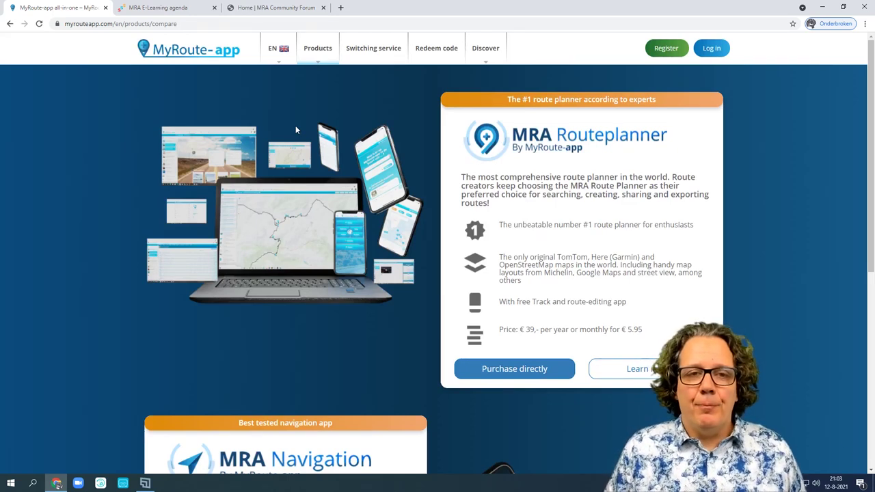
pyautogui.scroll(-4, 296, 130)
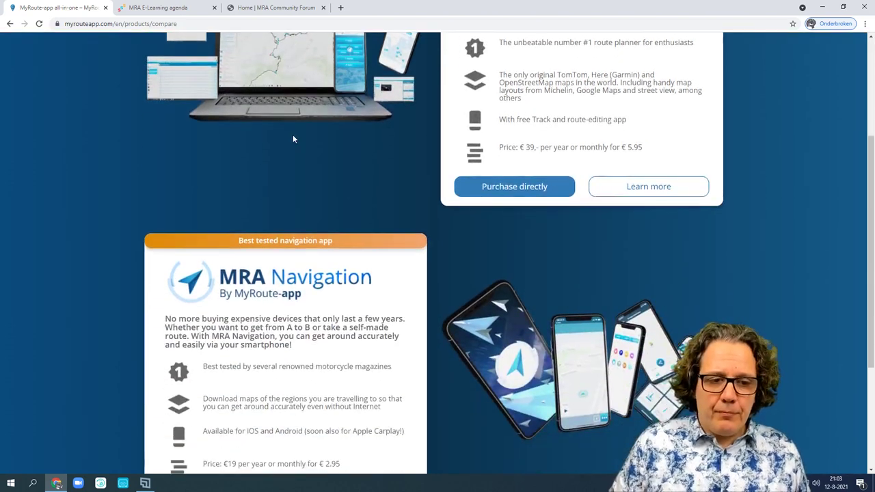
pyautogui.scroll(4, 293, 139)
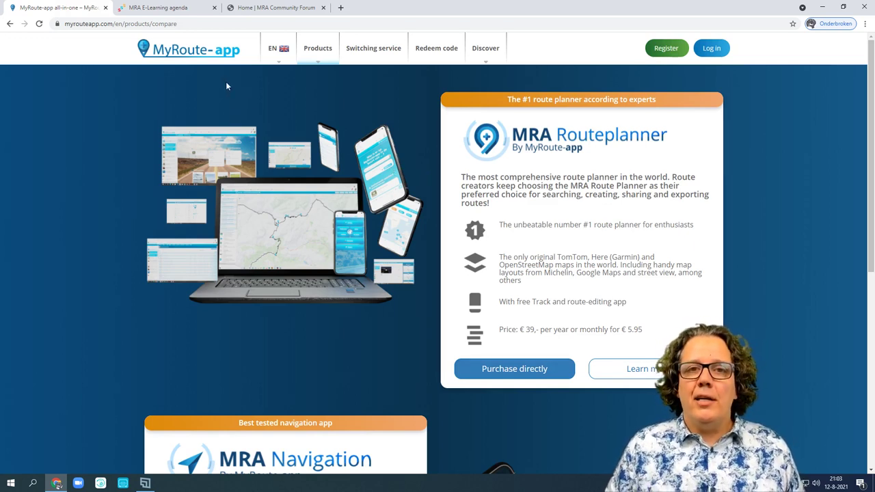
# Return to the home page and log in to the account with the prefilled credentials
pyautogui.click(214, 54)
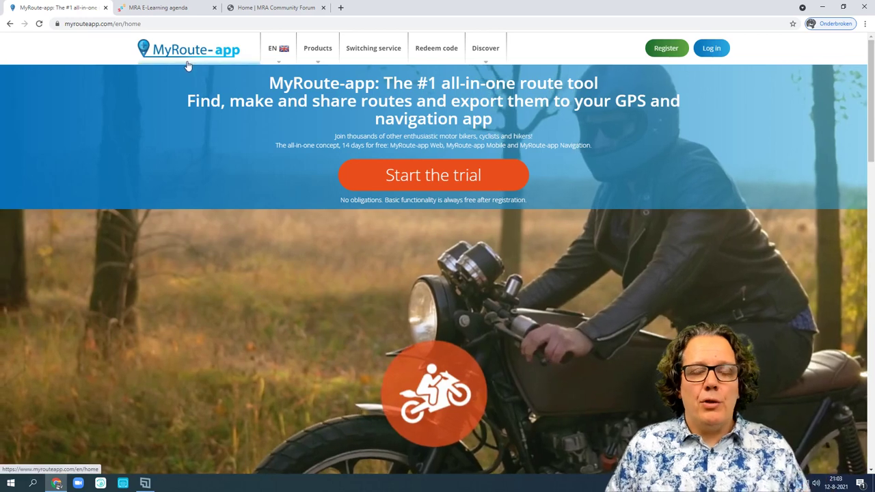
pyautogui.click(722, 54)
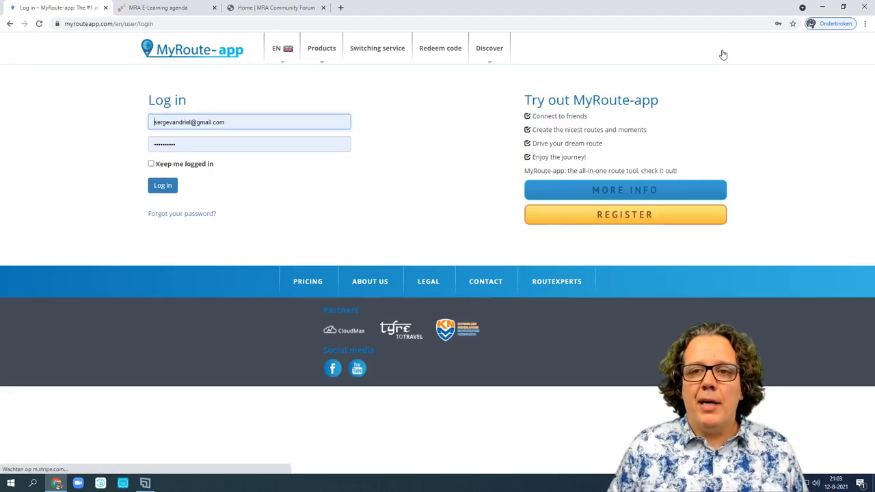
pyautogui.click(164, 192)
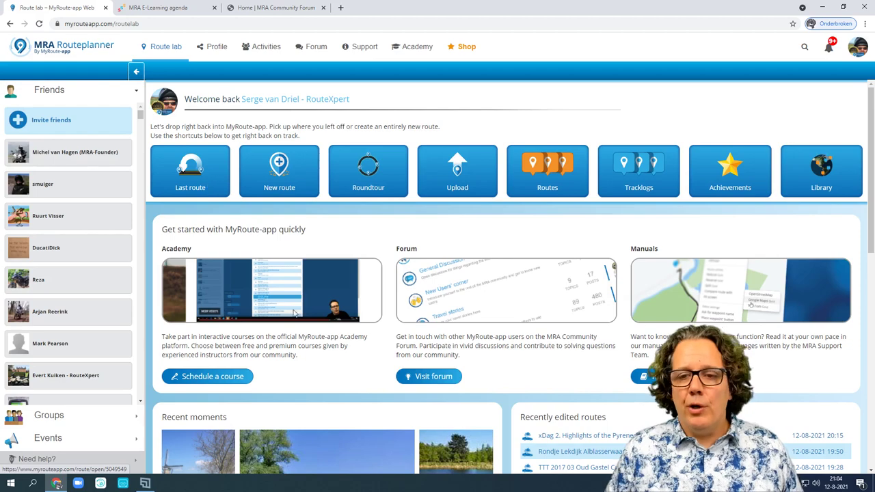
# Review the Route lab start page and open the recently edited route "xDag 2. Highlights of the Pyrenees trip 2021"
pyautogui.scroll(-2, 602, 345)
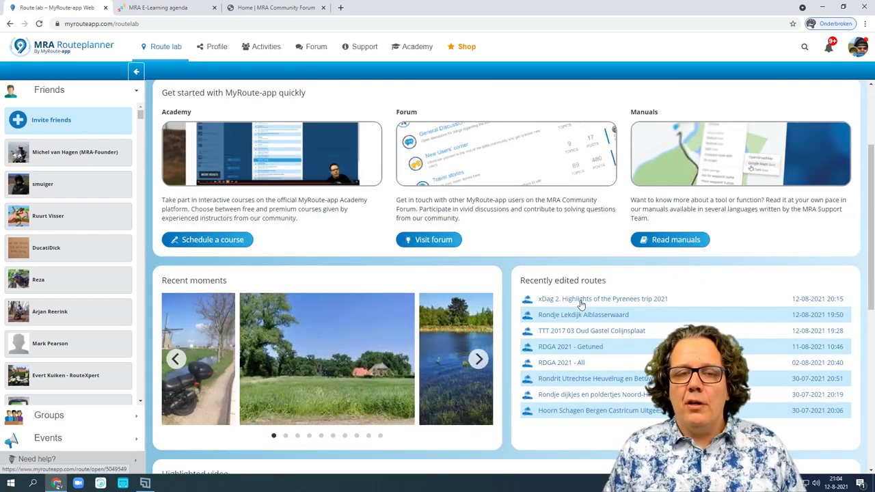
pyautogui.scroll(2, 552, 324)
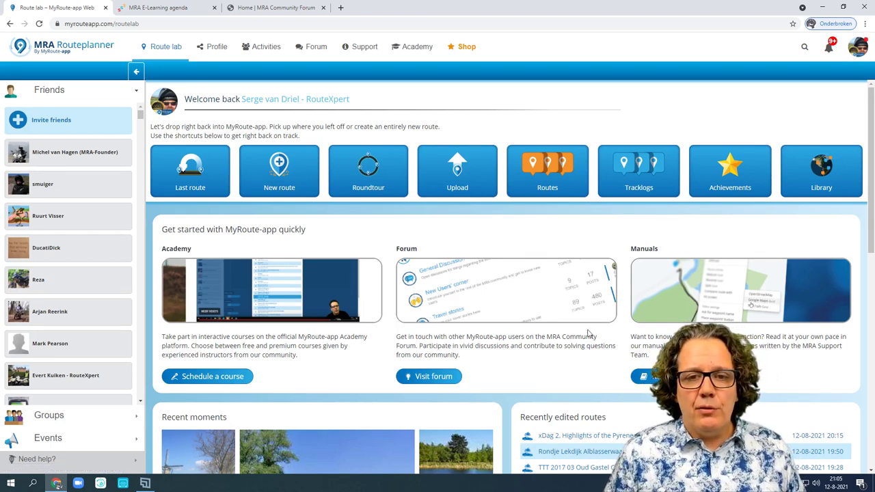
pyautogui.scroll(-2, 584, 280)
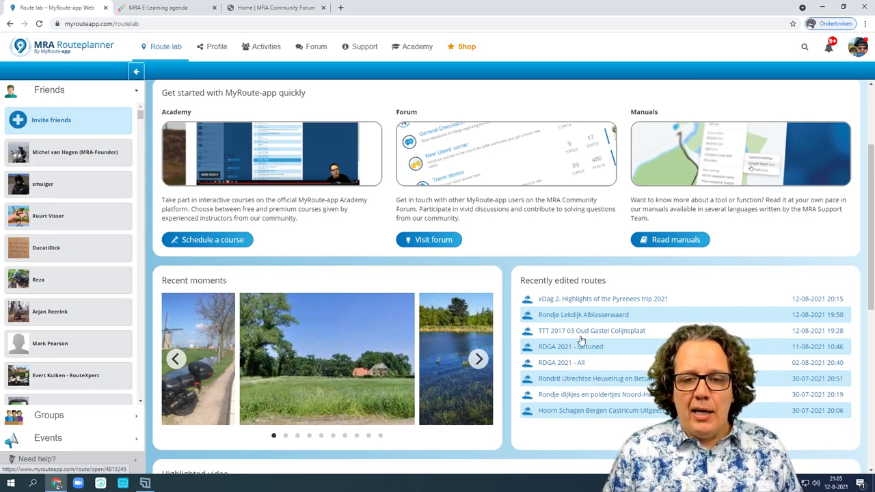
pyautogui.scroll(1, 589, 327)
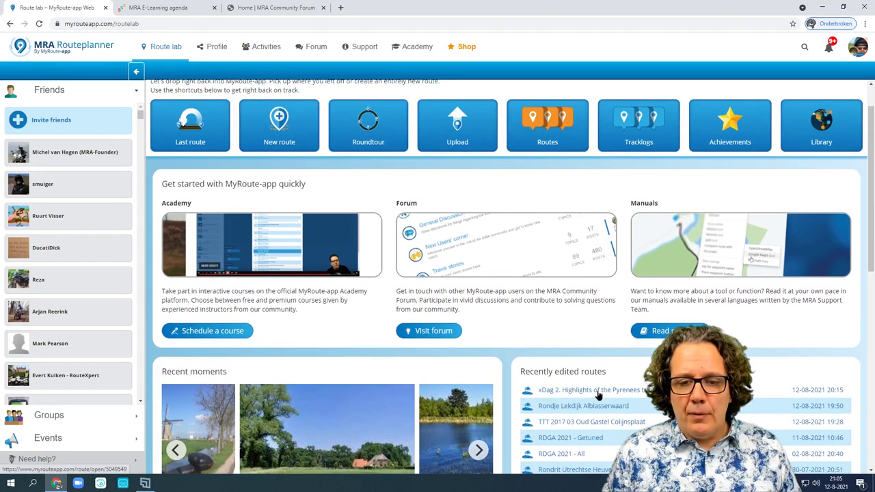
pyautogui.click(595, 393)
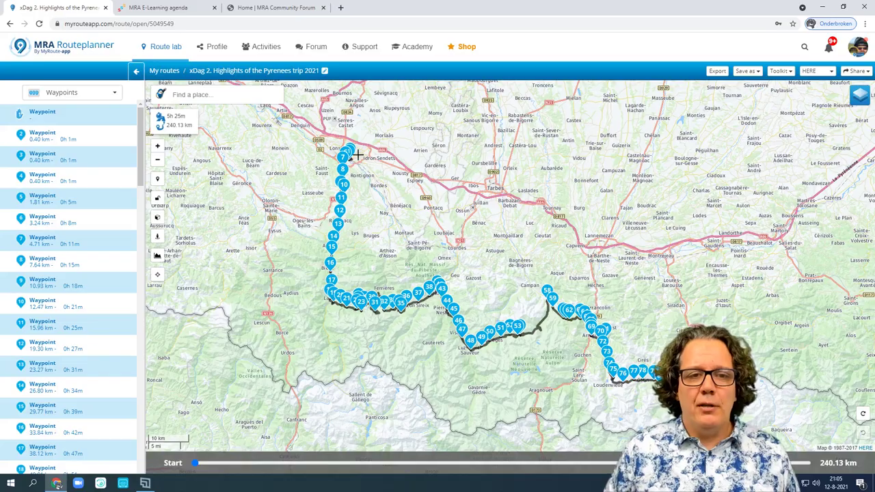
# Examine the Pyrenees route on the map from its first waypoints to its end and within the surrounding region
pyautogui.scroll(2, 335, 183)
pyautogui.scroll(1, 328, 113)
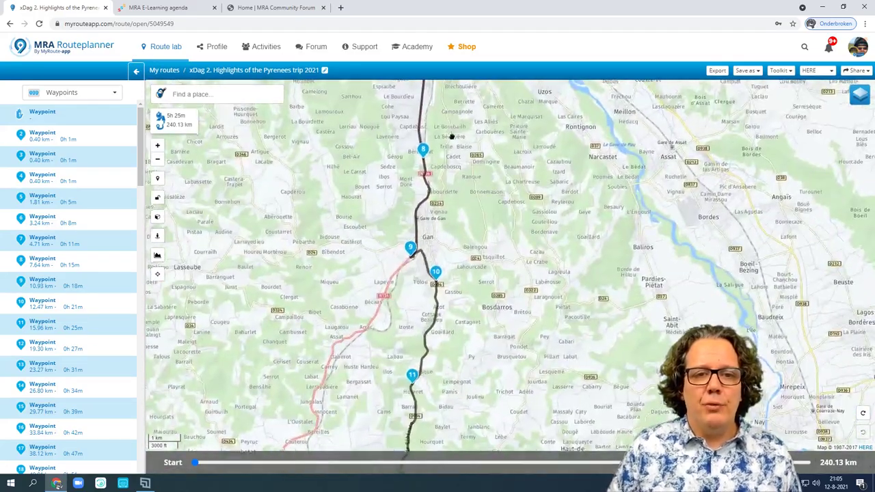
pyautogui.moveTo(453, 125); pyautogui.dragTo(455, 336)
pyautogui.scroll(-2, 502, 203)
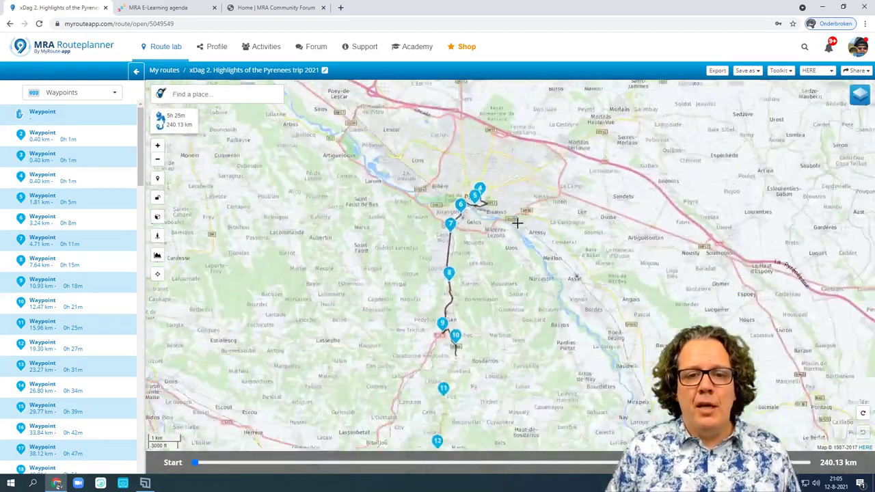
pyautogui.moveTo(570, 317); pyautogui.dragTo(350, 143)
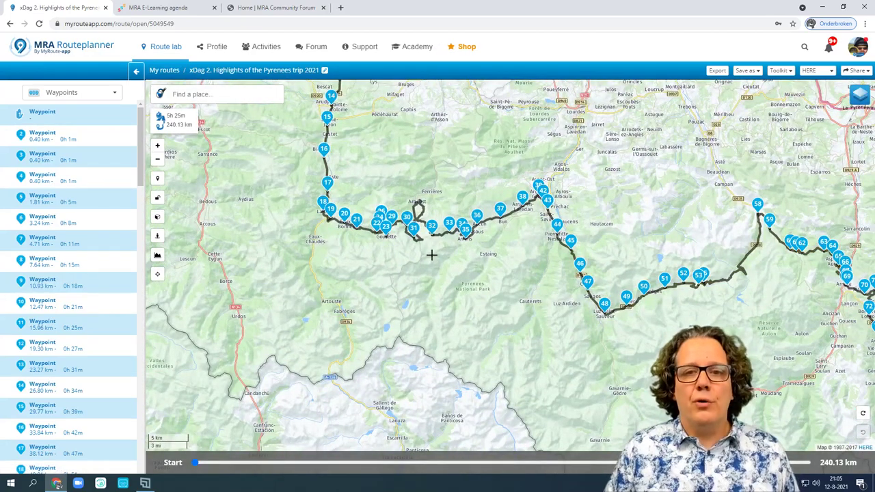
pyautogui.moveTo(630, 252); pyautogui.dragTo(304, 228)
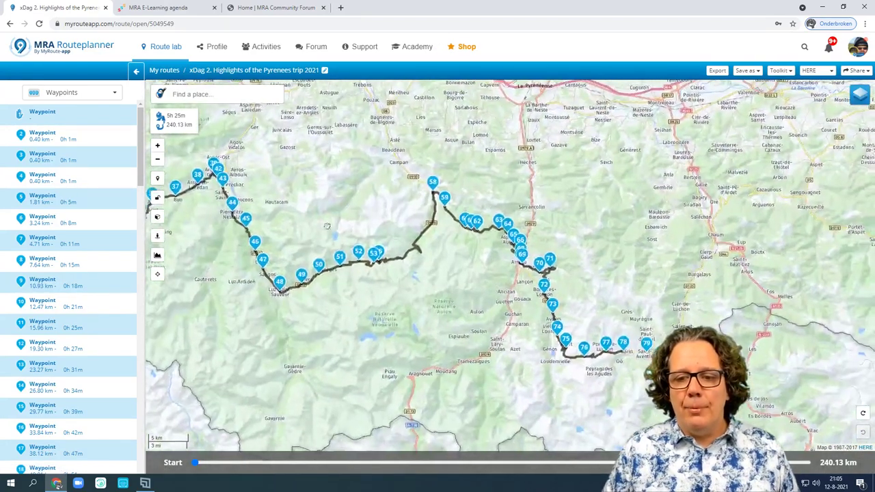
pyautogui.scroll(-3, 303, 228)
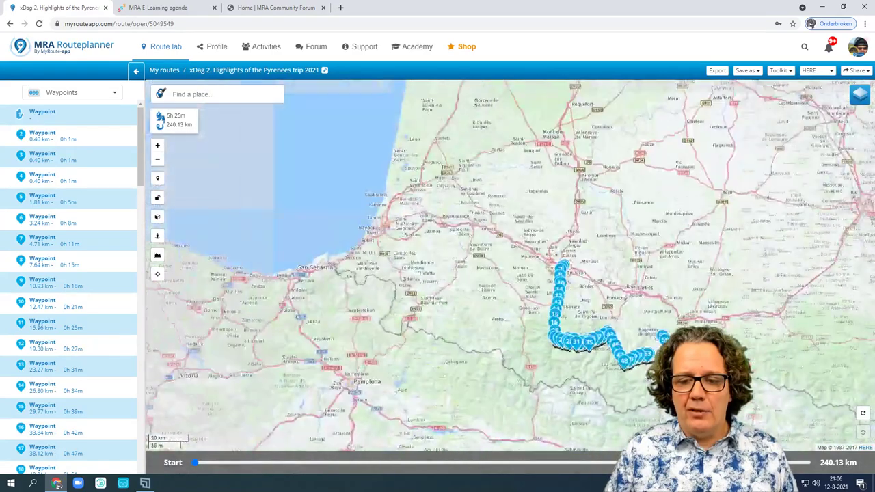
pyautogui.scroll(1, 416, 277)
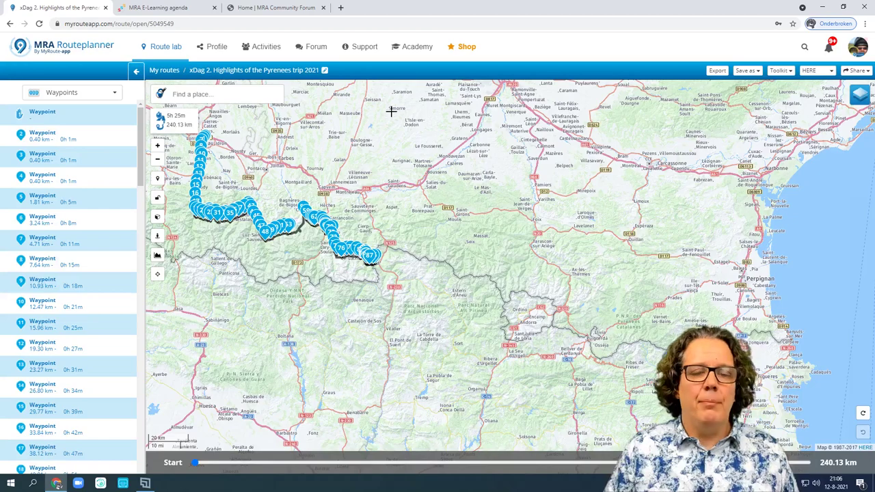
pyautogui.moveTo(403, 149); pyautogui.dragTo(579, 295)
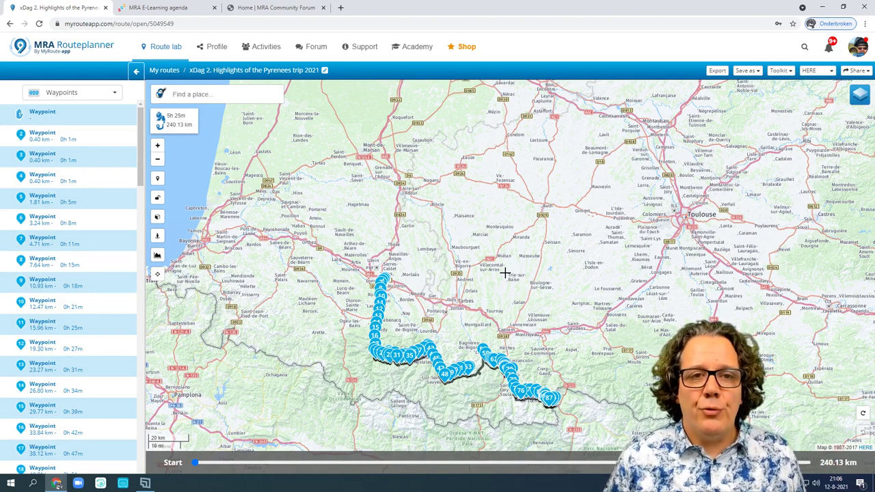
# Check which list views are available for the route and look through its Waypoints list
pyautogui.click(85, 96)
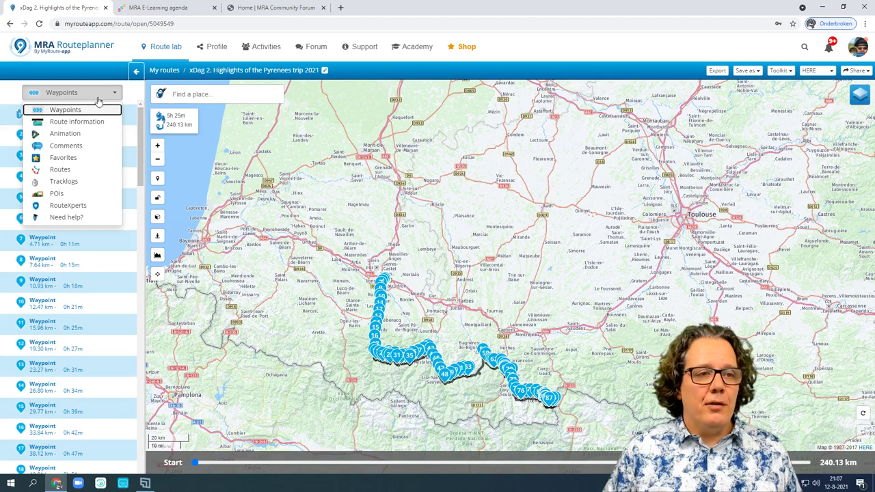
pyautogui.click(136, 92)
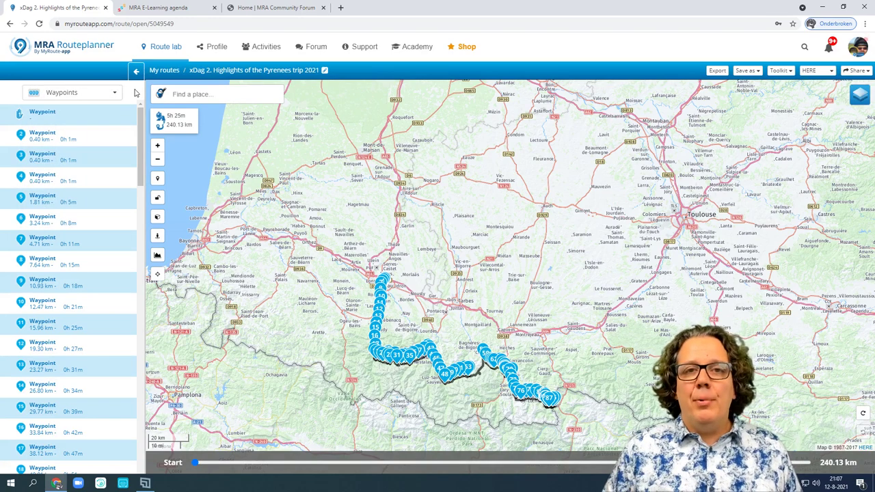
pyautogui.click(108, 98)
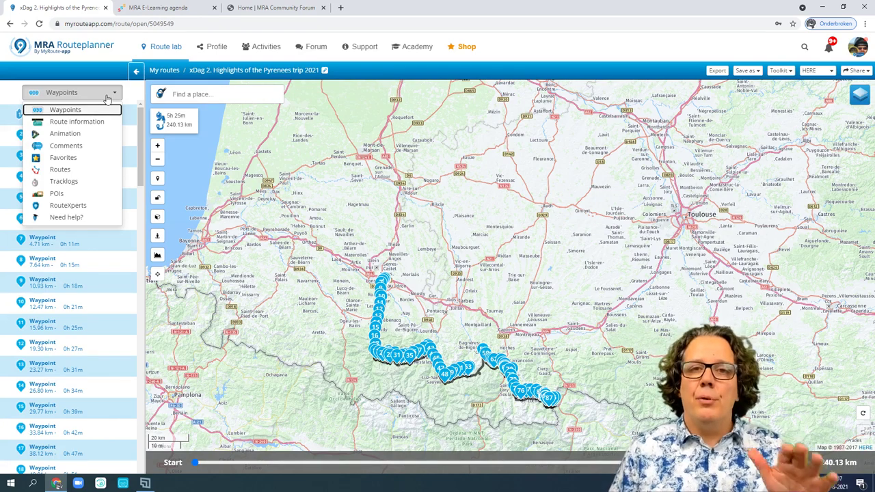
pyautogui.click(102, 110)
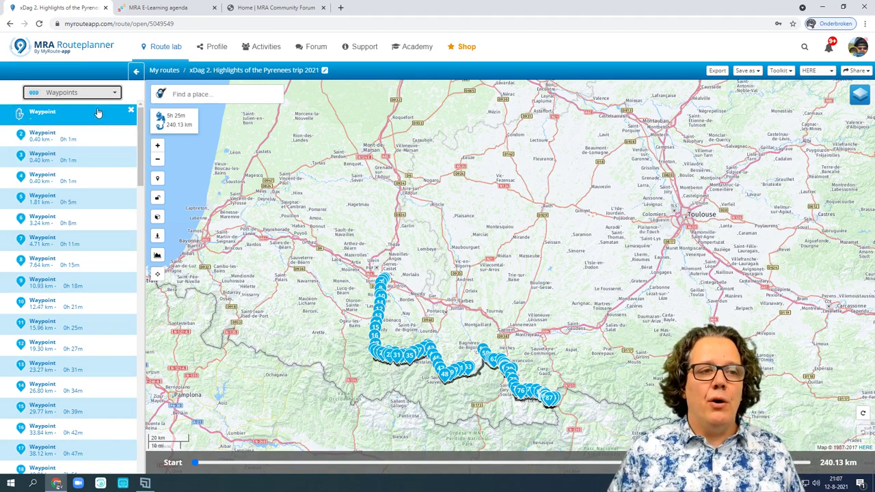
pyautogui.scroll(-3, 72, 250)
pyautogui.scroll(3, 62, 289)
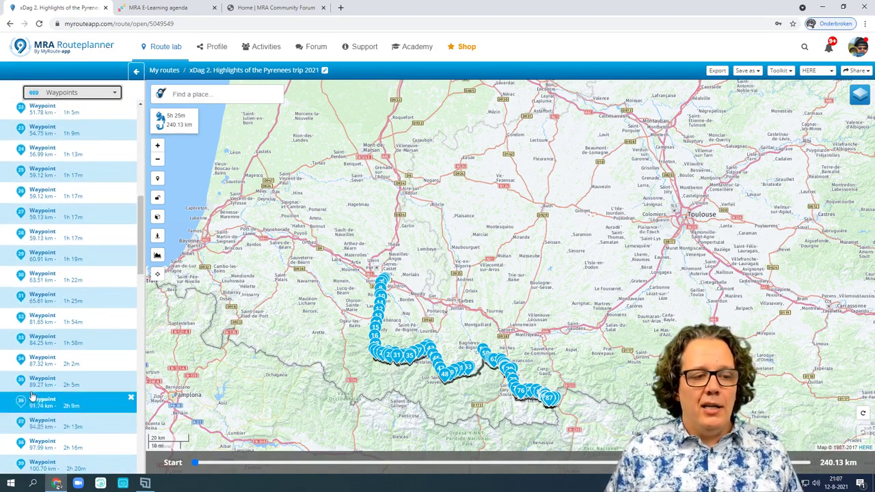
# View the saved Favorites, and switch the list to the POIs categories
pyautogui.click(53, 94)
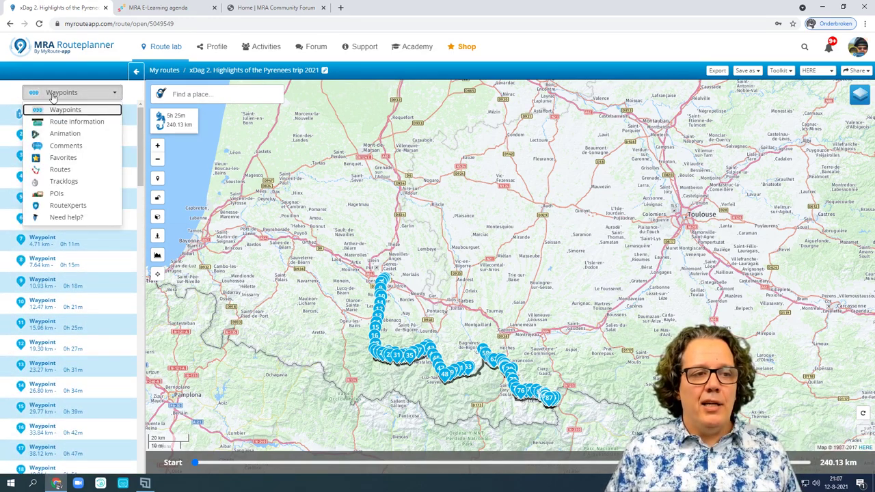
pyautogui.click(62, 157)
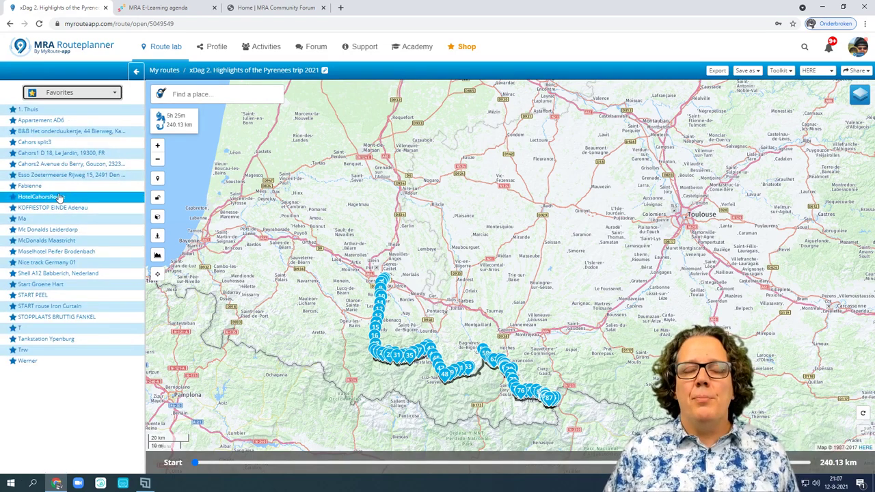
pyautogui.click(40, 95)
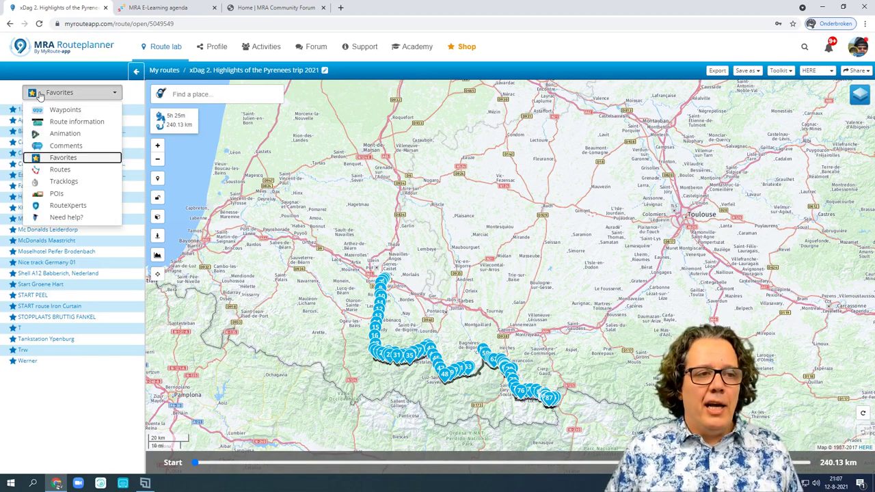
pyautogui.click(77, 196)
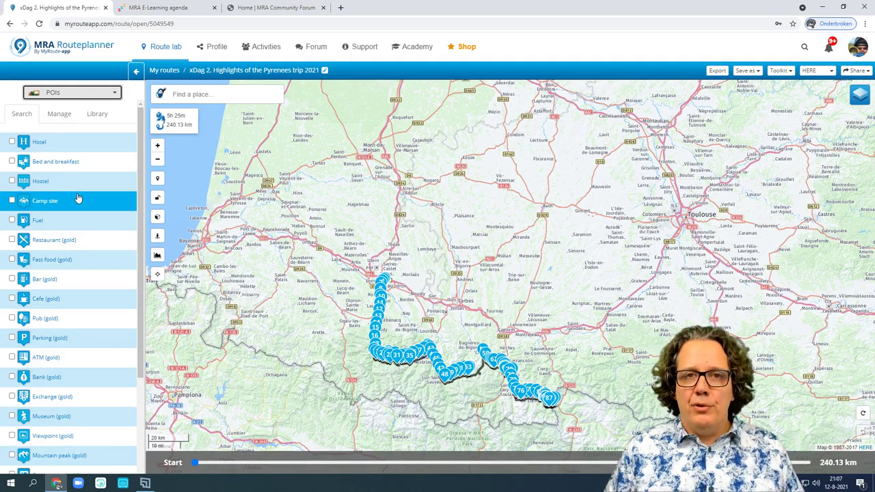
# Look through the POI search categories, and view the Manage and Library sections of the POIs
pyautogui.scroll(-2, 73, 168)
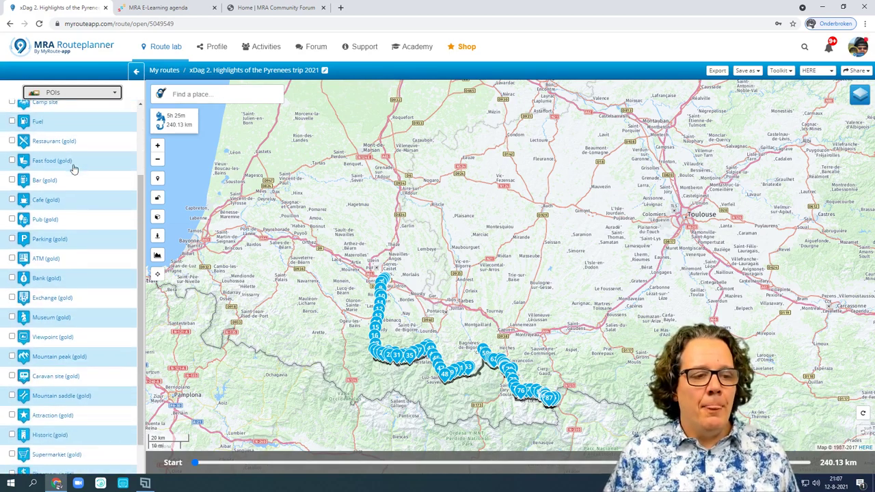
pyautogui.scroll(3, 74, 168)
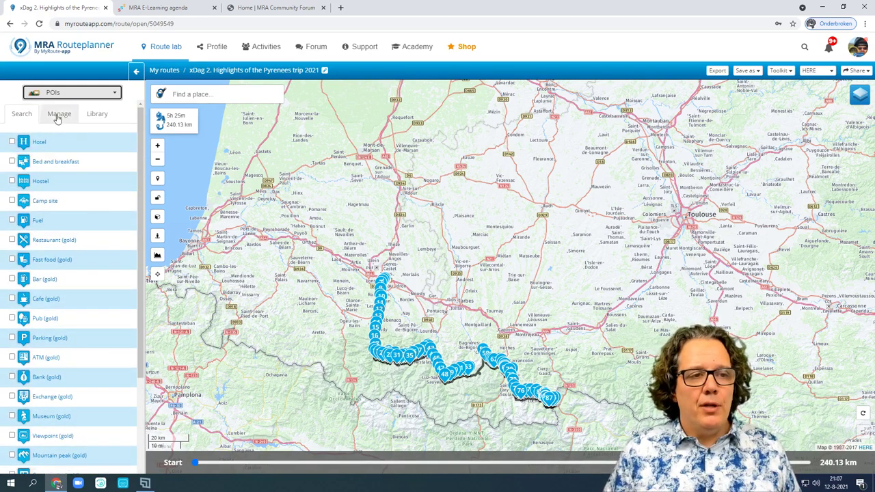
pyautogui.click(58, 118)
pyautogui.click(95, 115)
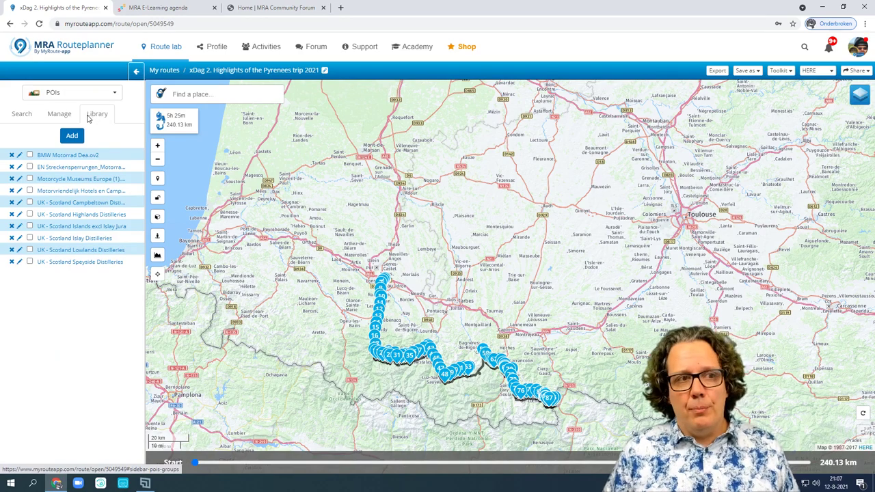
# Review the available list views and switch the route's list from POIs back to Waypoints
pyautogui.click(60, 93)
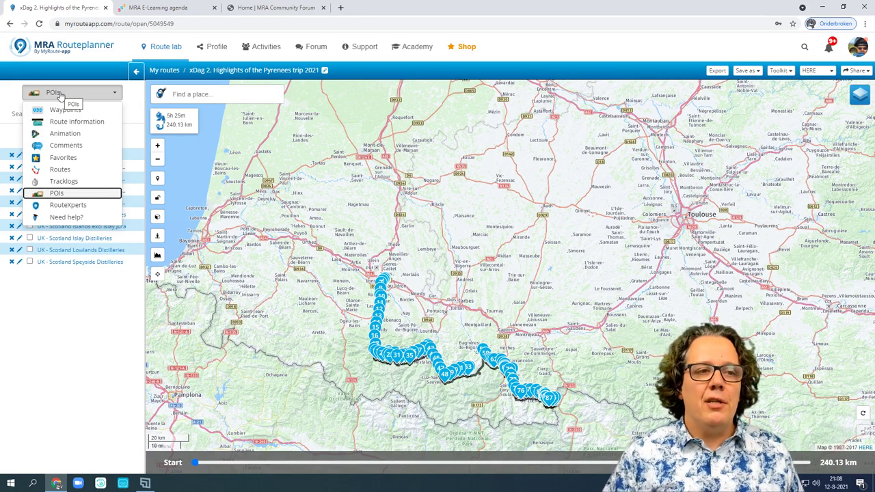
pyautogui.click(60, 94)
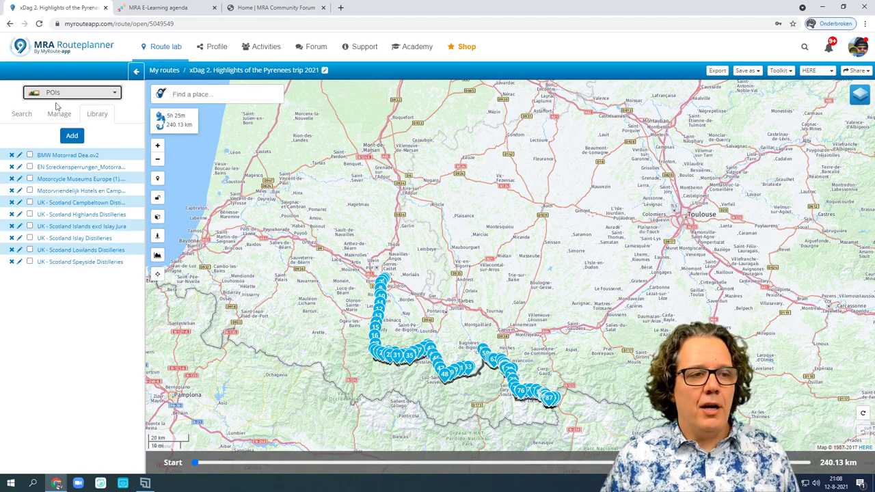
pyautogui.click(51, 94)
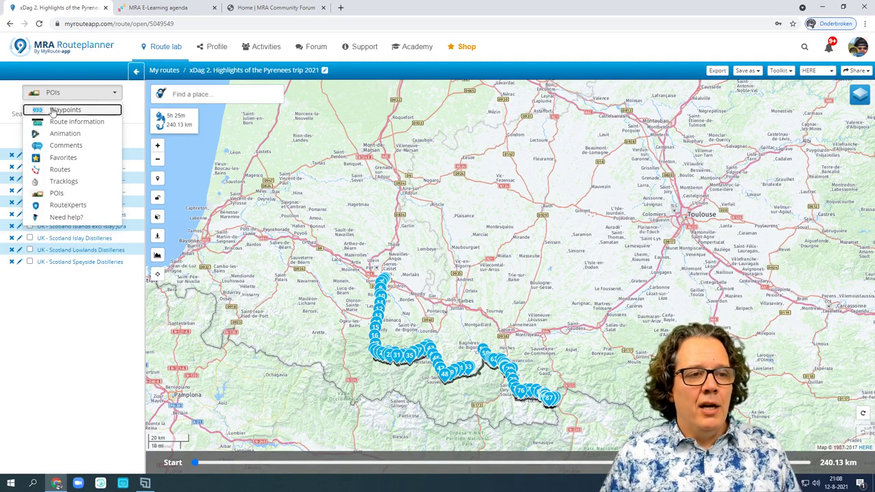
pyautogui.click(55, 111)
pyautogui.click(60, 96)
pyautogui.click(59, 97)
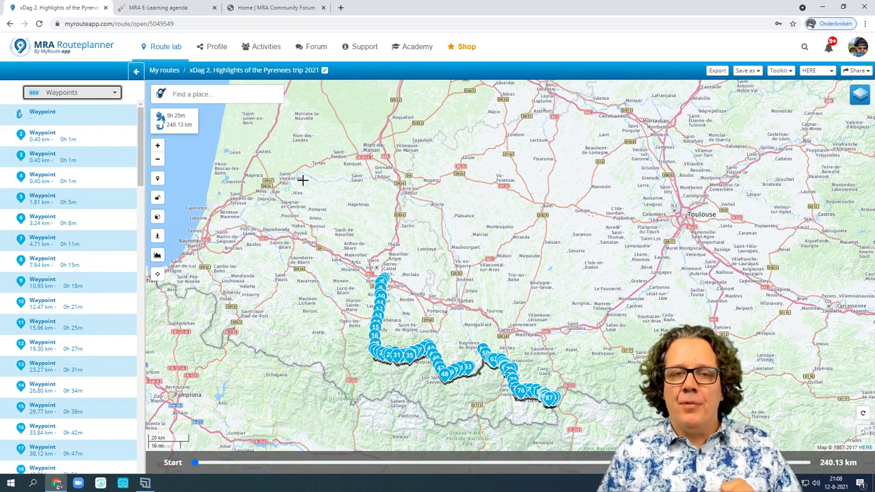
# Check which maps are available for route calculation, and display the route on the Google Maps satellite layer
pyautogui.click(823, 71)
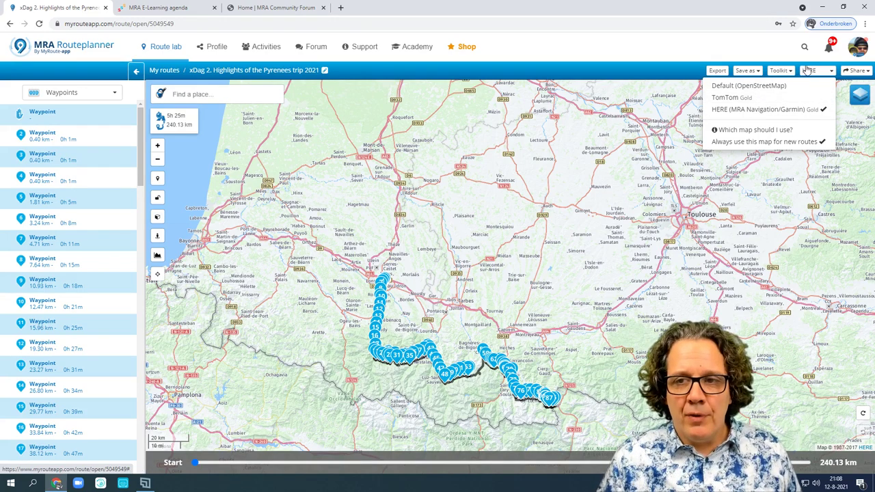
pyautogui.click(854, 96)
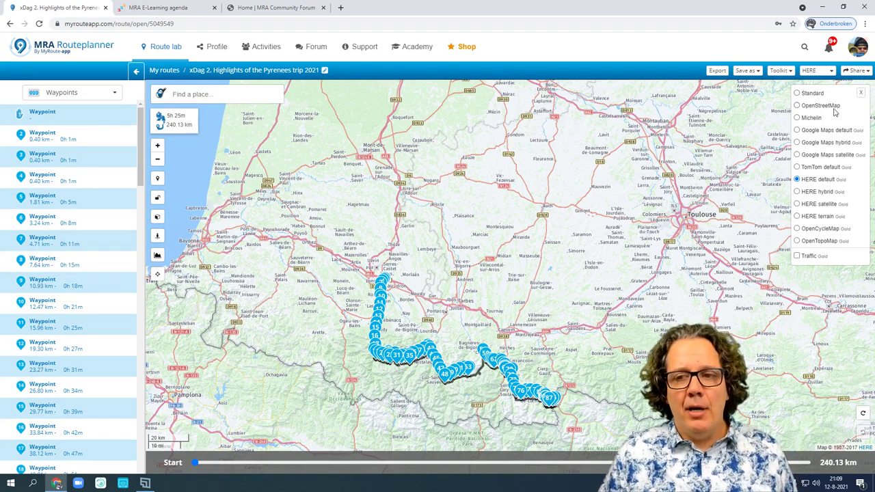
pyautogui.click(822, 155)
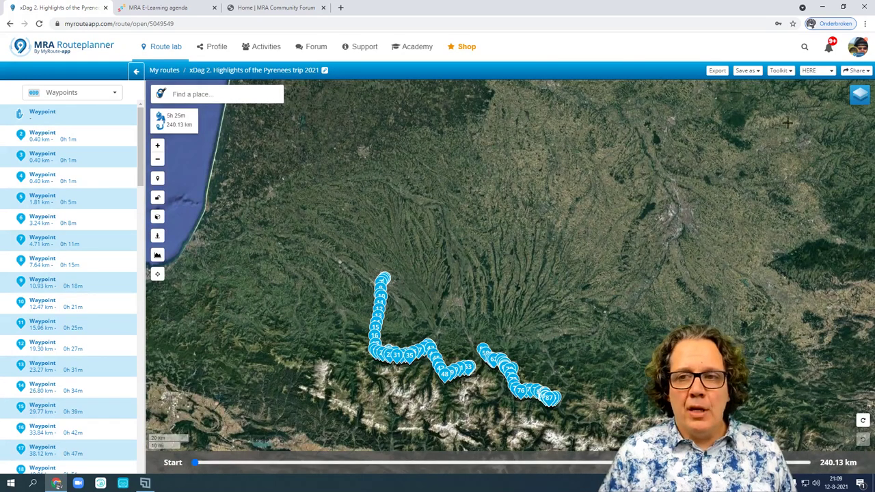
# Switch the map layer to Michelin and examine the road markings along the route around Sainte-Marie-de-Campan
pyautogui.click(854, 100)
pyautogui.click(812, 119)
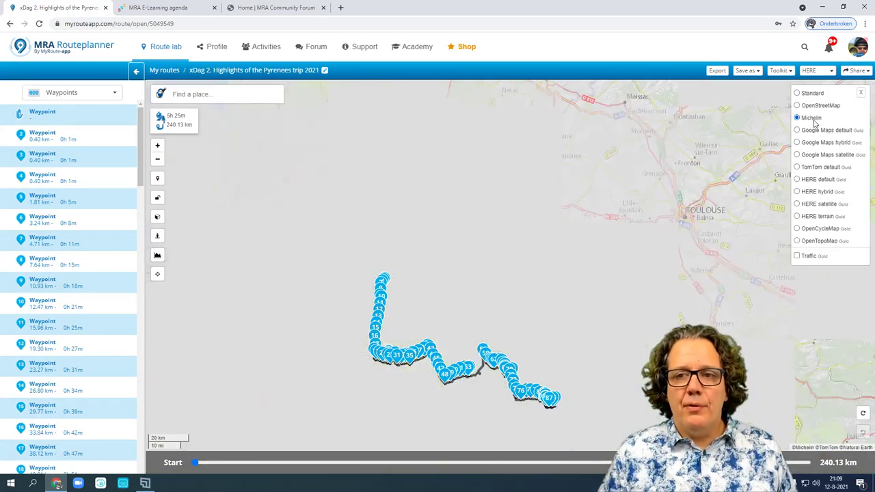
pyautogui.scroll(6, 472, 379)
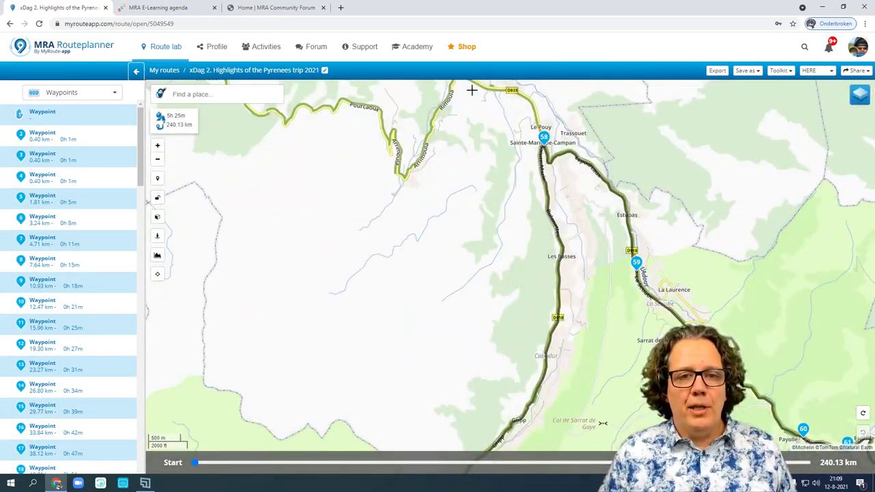
pyautogui.scroll(-1, 750, 352)
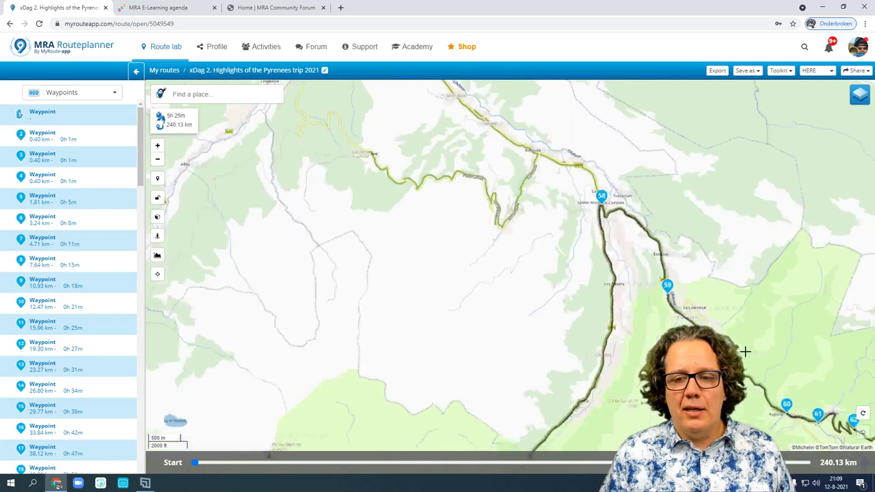
pyautogui.moveTo(745, 318); pyautogui.dragTo(478, 189)
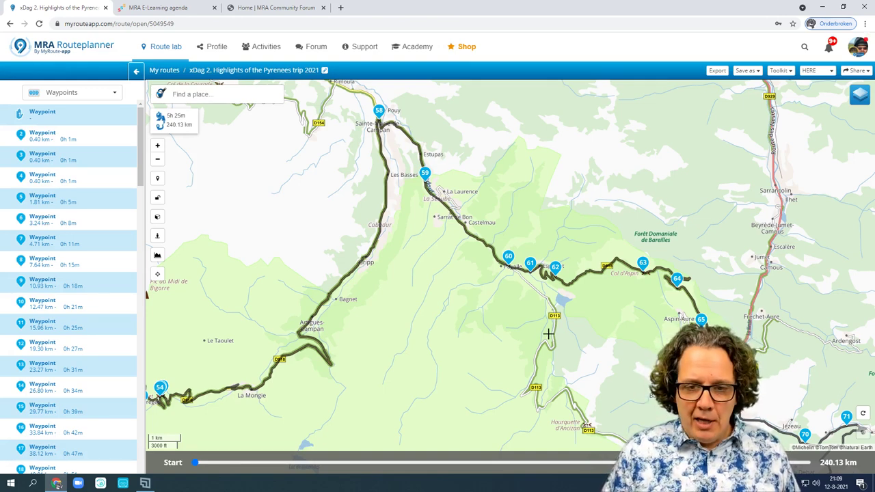
pyautogui.scroll(-1, 556, 331)
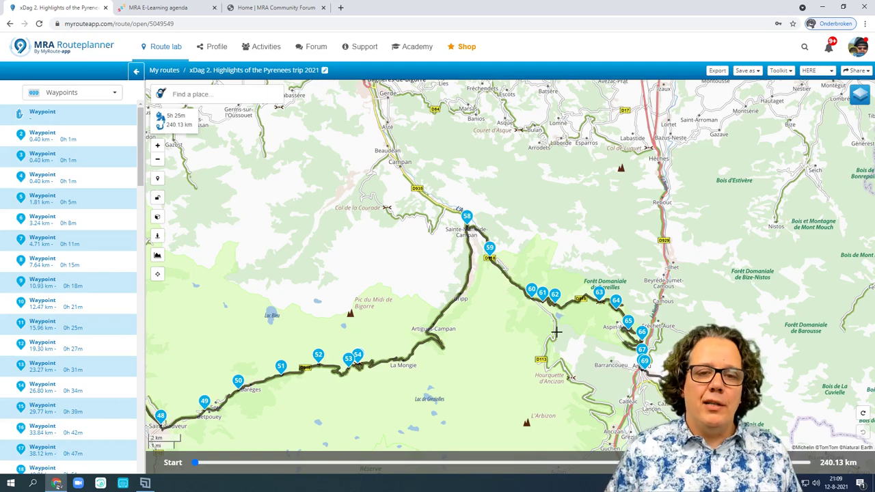
pyautogui.scroll(-3, 540, 336)
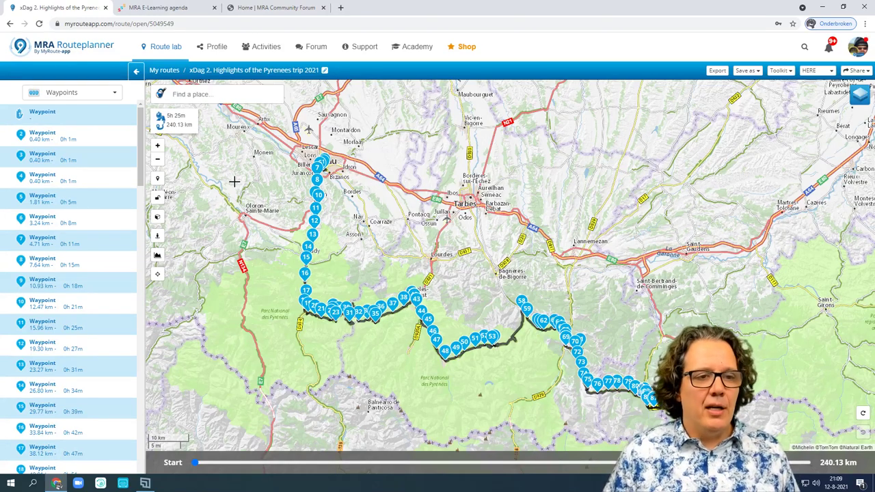
# Open the Pyrenees route in the 3D view and examine its overall course over the satellite terrain
pyautogui.click(158, 220)
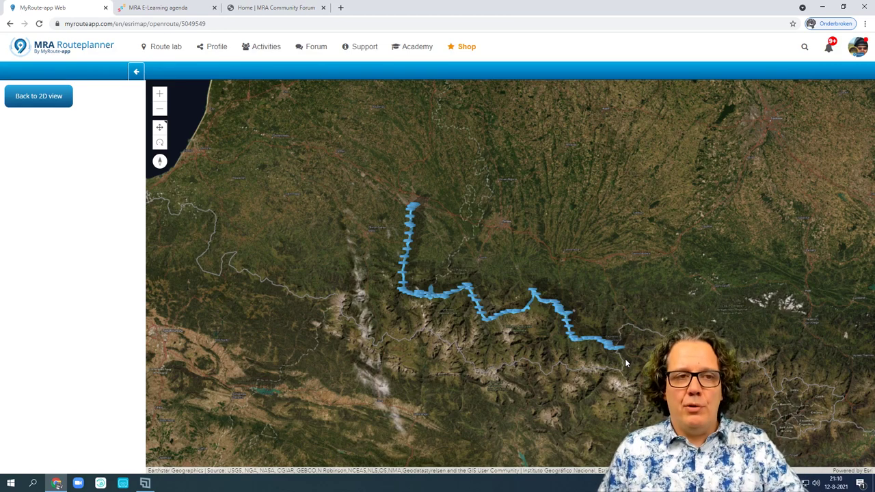
pyautogui.click(160, 94)
pyautogui.click(159, 108)
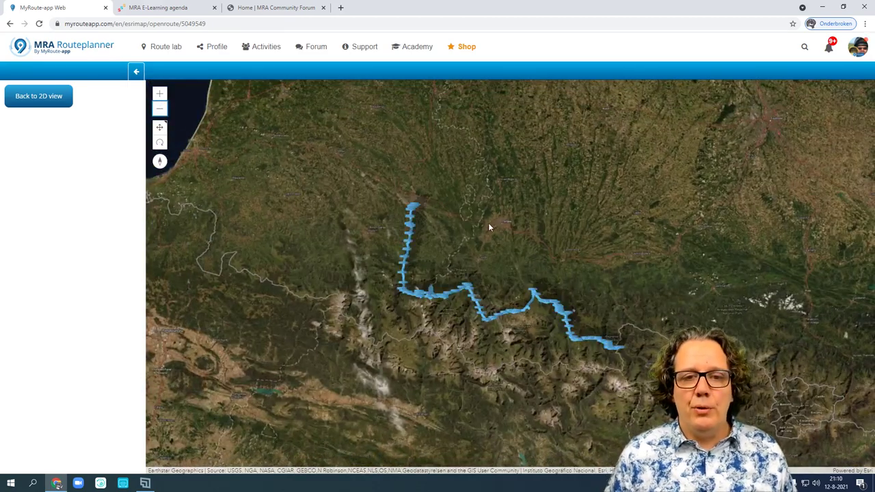
pyautogui.scroll(3, 488, 223)
pyautogui.scroll(-2, 481, 227)
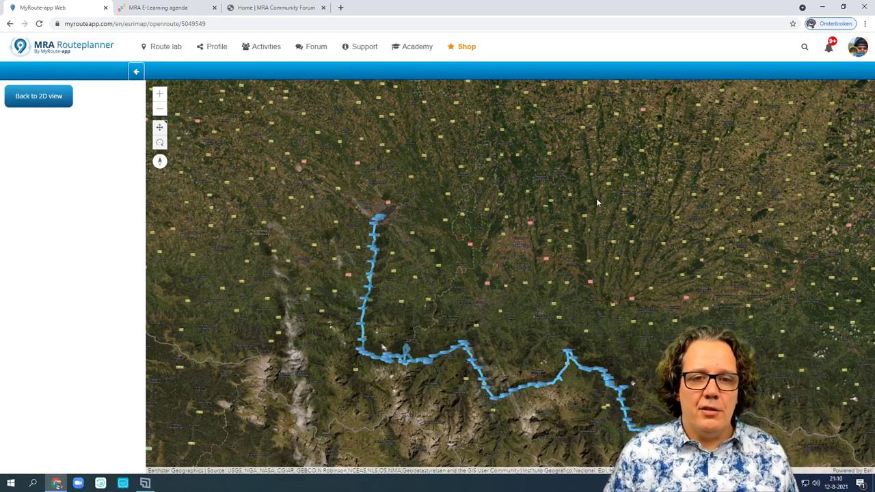
pyautogui.moveTo(535, 185); pyautogui.dragTo(548, 205)
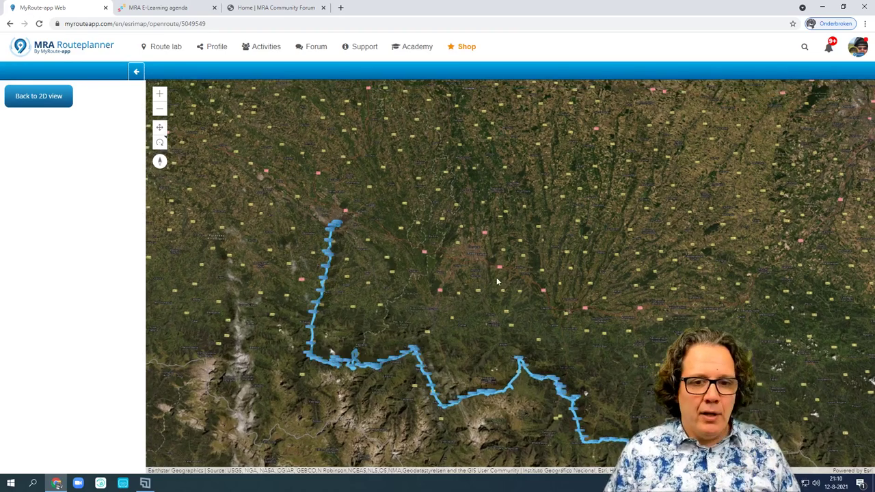
# Examine the route's hairpins and mountain passes up close in 3D from tilted and rotated viewpoints
pyautogui.moveTo(497, 281); pyautogui.dragTo(280, 175)
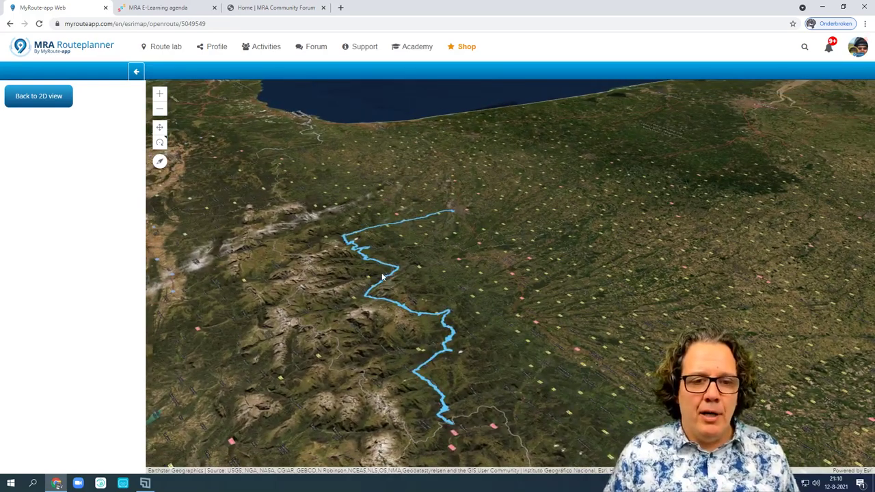
pyautogui.scroll(5, 383, 277)
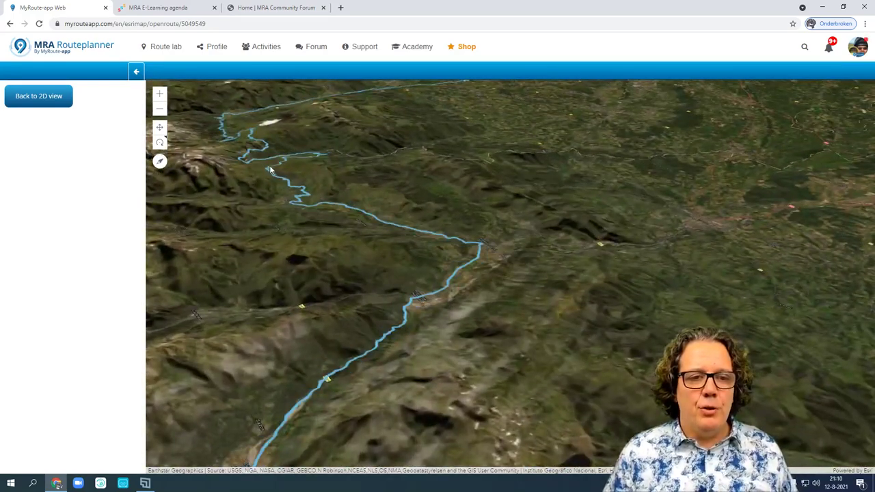
pyautogui.scroll(5, 271, 170)
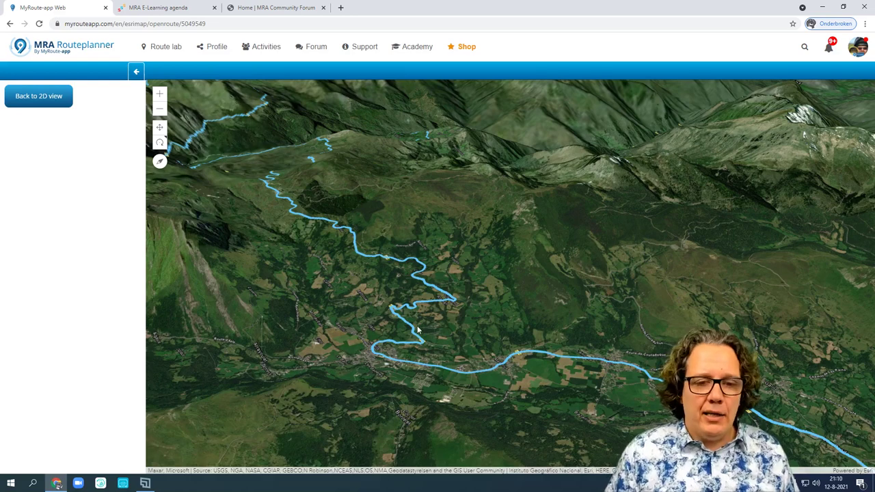
pyautogui.scroll(5, 419, 330)
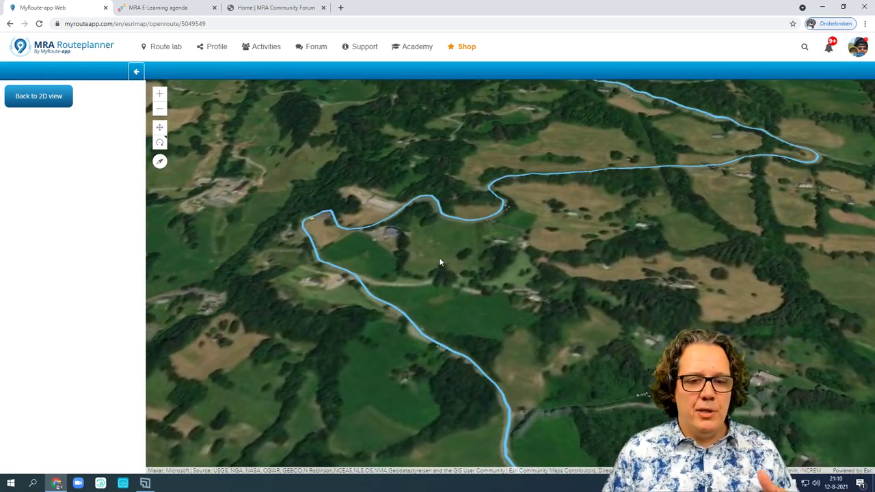
pyautogui.scroll(-5, 526, 241)
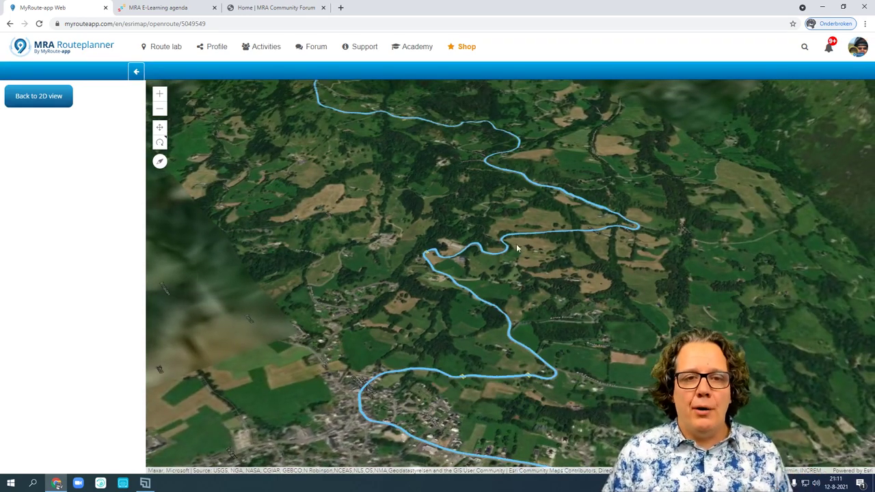
pyautogui.moveTo(405, 169); pyautogui.dragTo(516, 163)
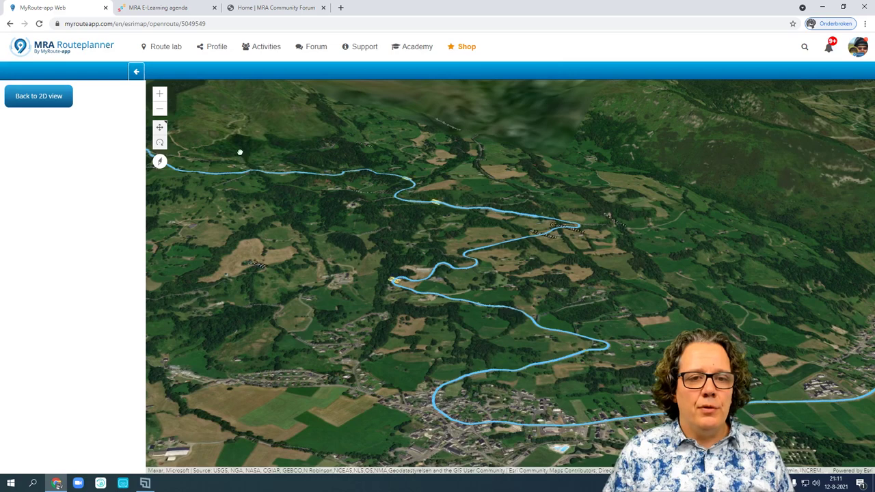
pyautogui.scroll(-3, 239, 154)
pyautogui.moveTo(318, 219); pyautogui.dragTo(239, 201)
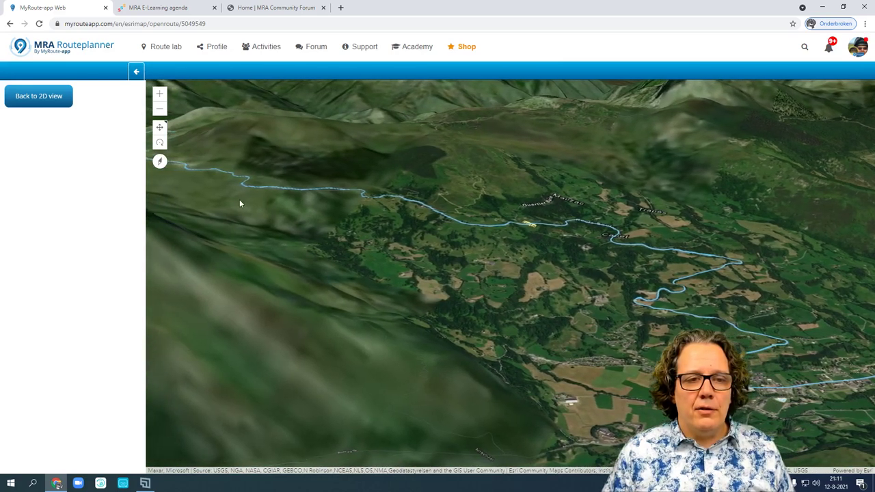
pyautogui.scroll(2, 401, 220)
pyautogui.moveTo(400, 220); pyautogui.dragTo(574, 266)
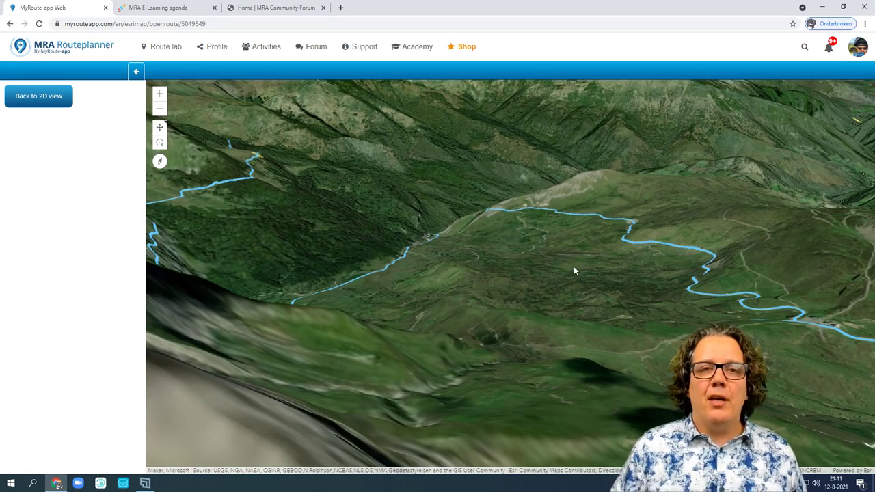
pyautogui.scroll(-2, 563, 267)
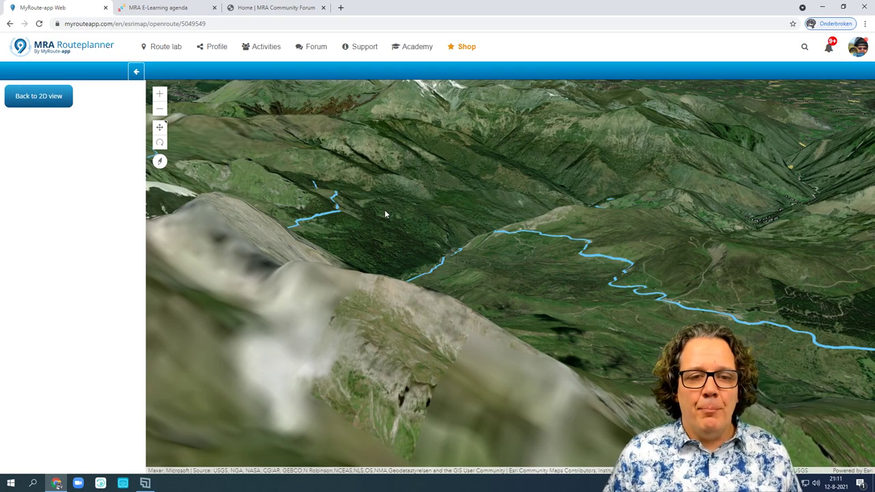
pyautogui.scroll(-2, 386, 211)
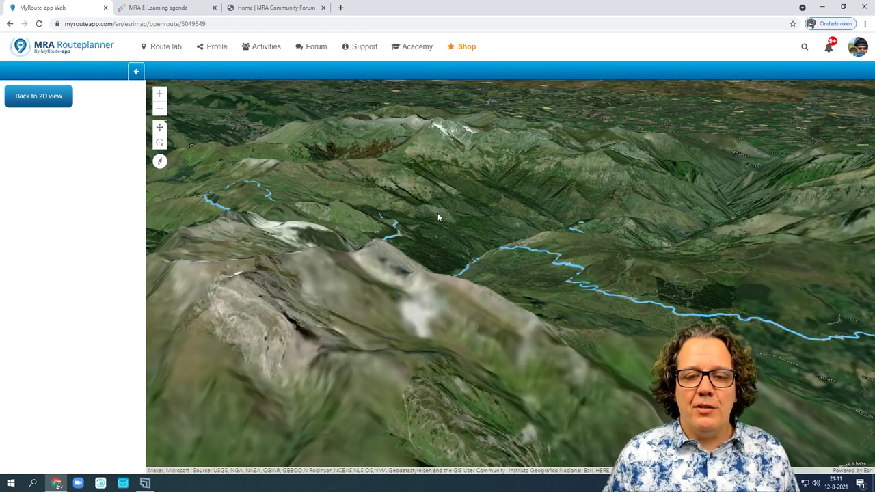
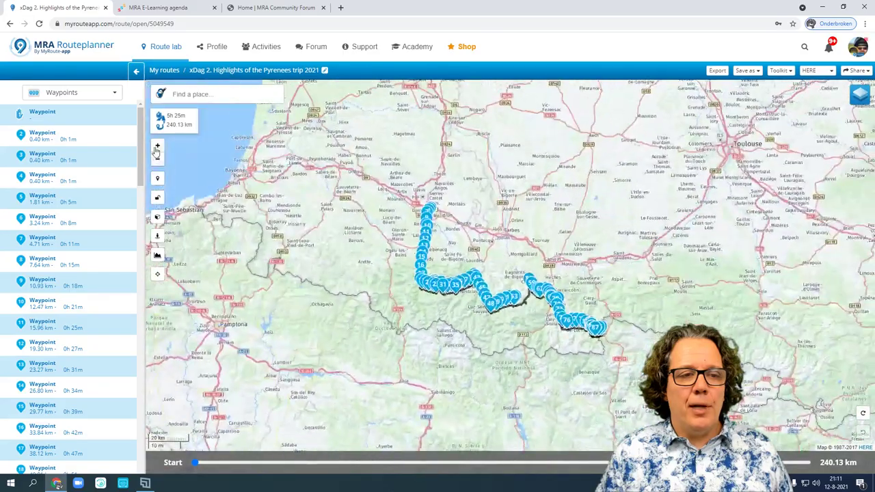
# Inspect the route on the 2D map at closer and wider zoom levels
pyautogui.click(157, 146)
pyautogui.click(157, 146)
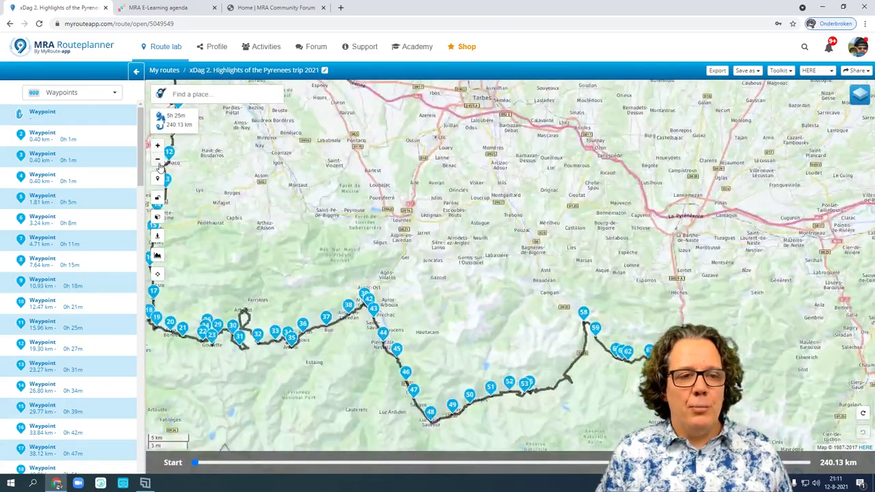
pyautogui.click(158, 163)
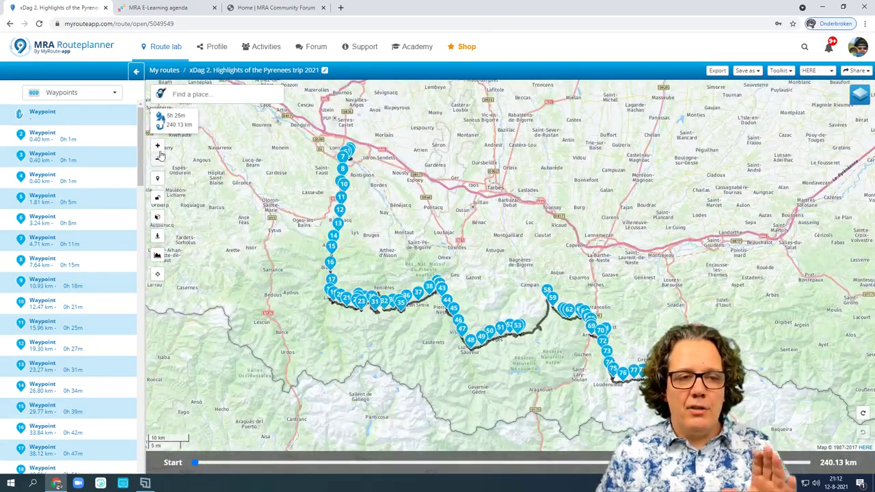
pyautogui.click(157, 146)
pyautogui.scroll(-1, 351, 176)
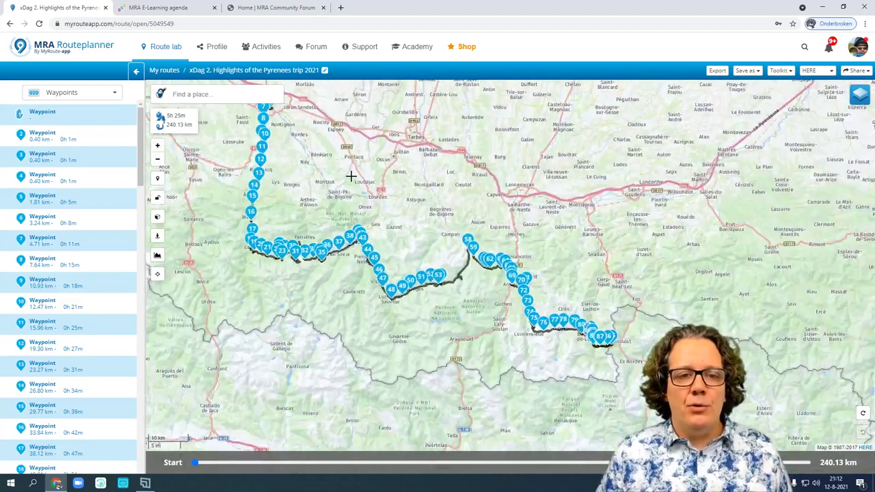
pyautogui.scroll(3, 351, 175)
pyautogui.scroll(-1, 351, 175)
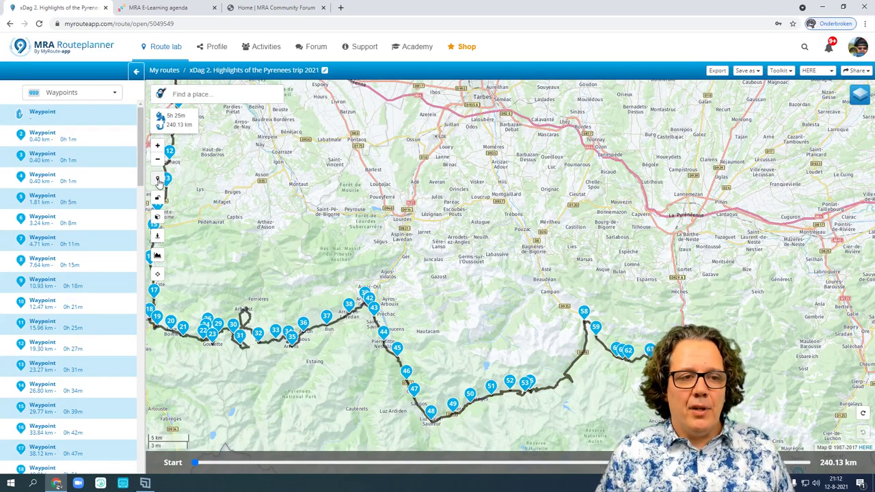
# Open the dialog for adding a waypoint at coordinates and close it without entering any
pyautogui.click(158, 180)
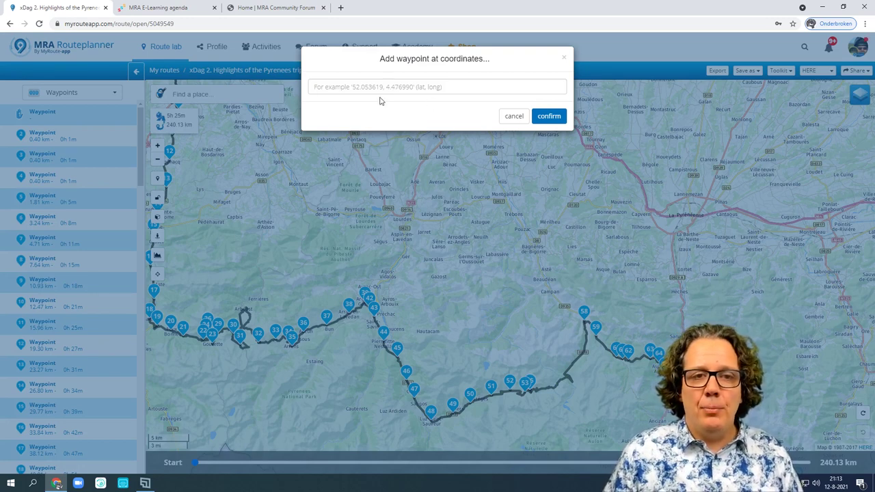
pyautogui.rightClick(558, 122)
pyautogui.click(564, 58)
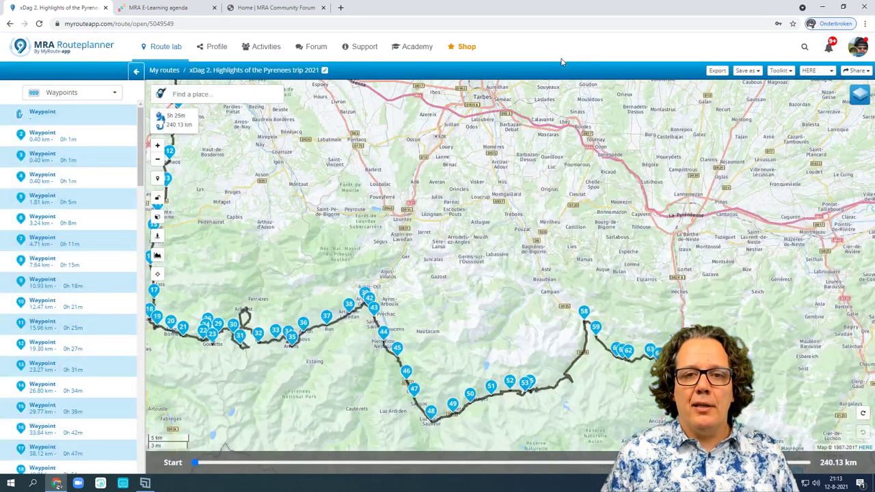
# Lock waypoint editing, try to place a waypoint on the map, and dismiss the offer to unlock waypoints
pyautogui.click(158, 200)
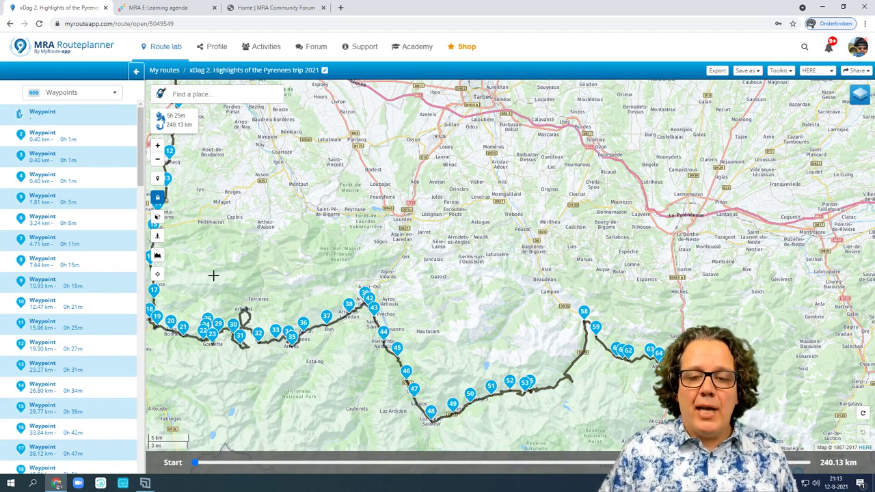
pyautogui.moveTo(590, 317); pyautogui.dragTo(607, 267)
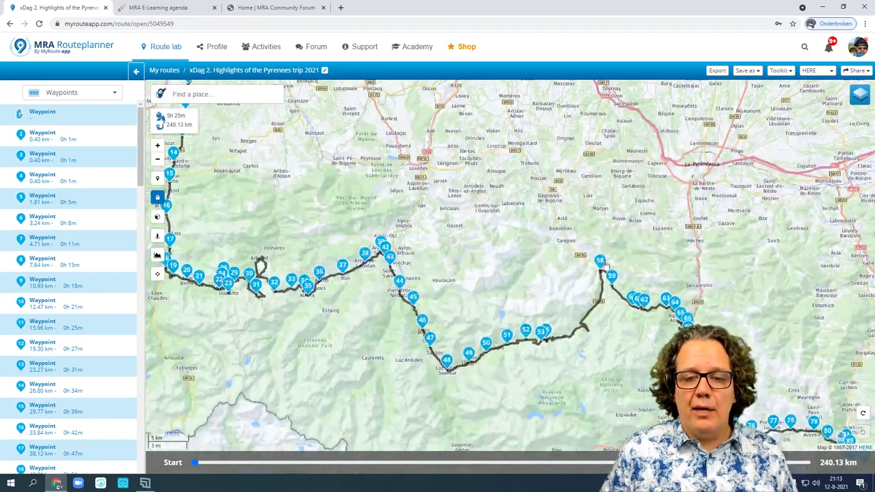
pyautogui.click(584, 215)
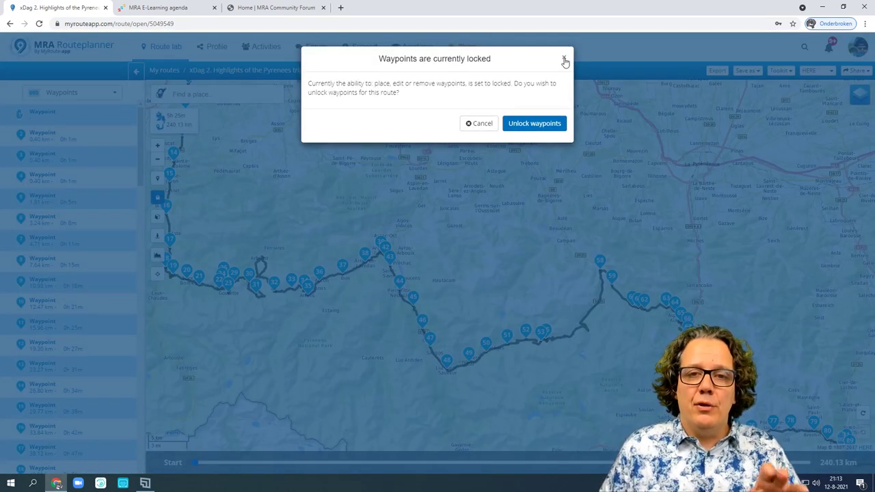
pyautogui.click(564, 59)
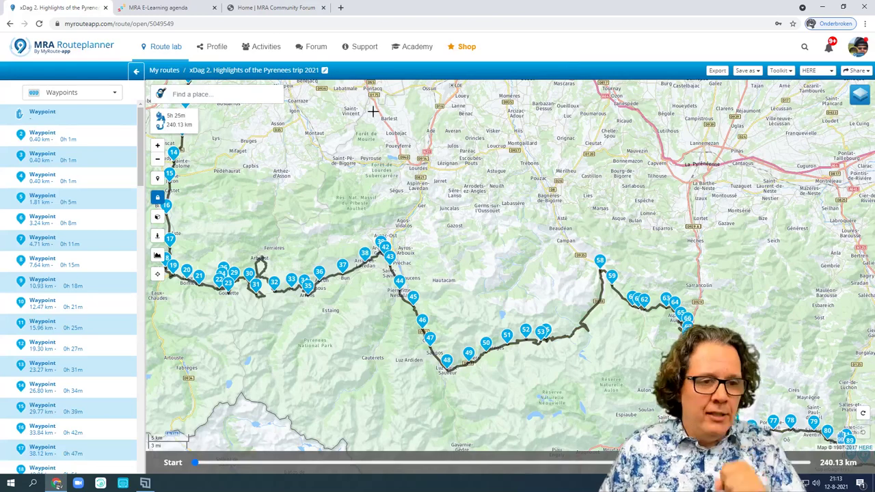
# Toggle the waypoint editing lock and leave waypoint editing unlocked
pyautogui.click(158, 198)
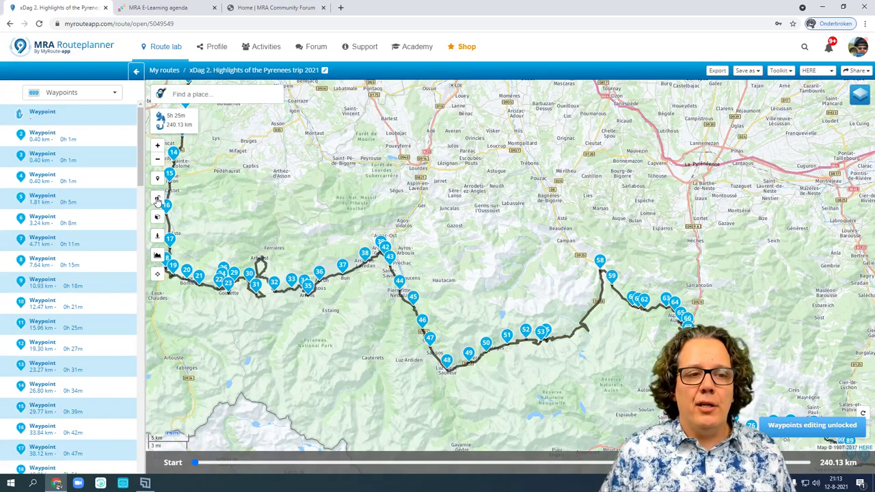
pyautogui.click(158, 198)
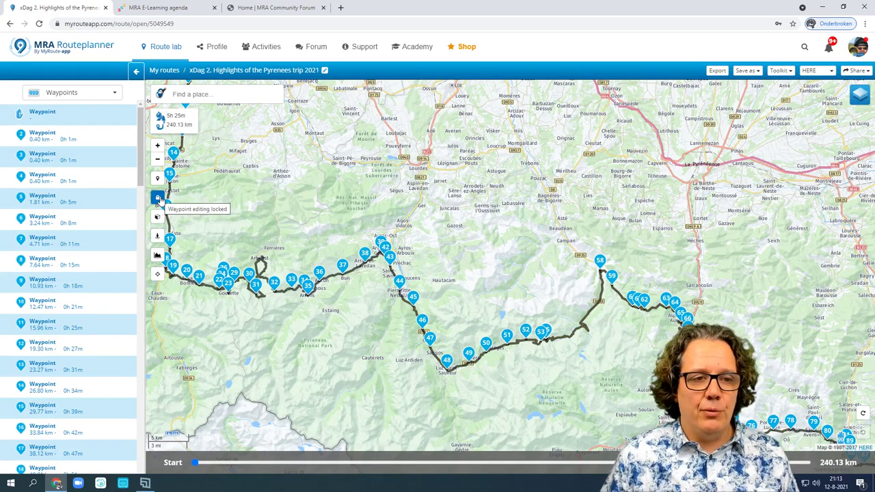
pyautogui.click(158, 198)
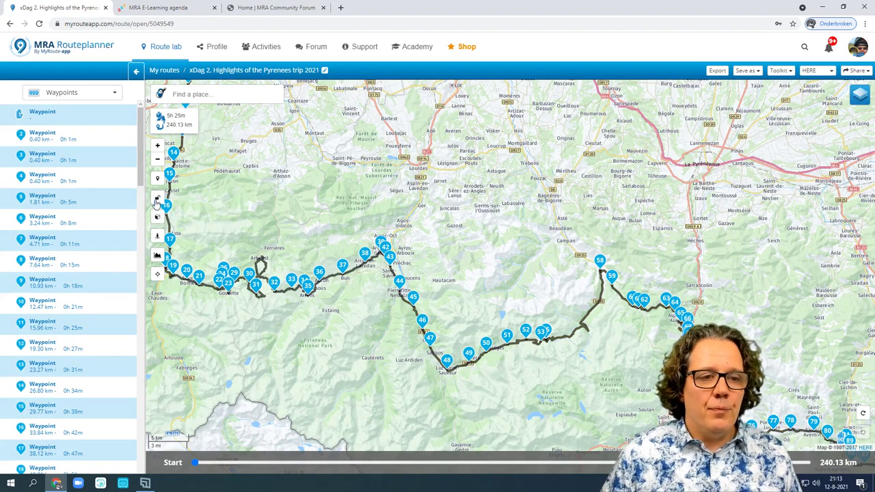
# Open the route in the 3D view and examine its loops through the valley town near the eastern end
pyautogui.click(159, 217)
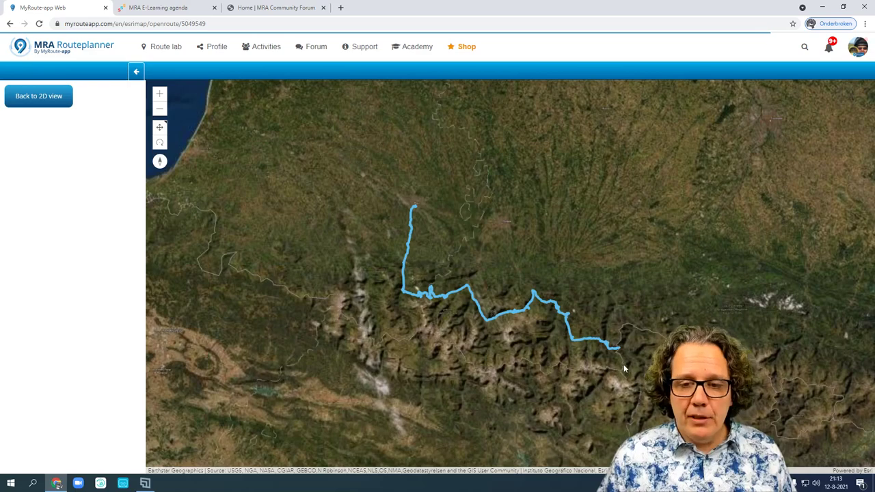
pyautogui.scroll(2, 608, 347)
pyautogui.scroll(5, 607, 347)
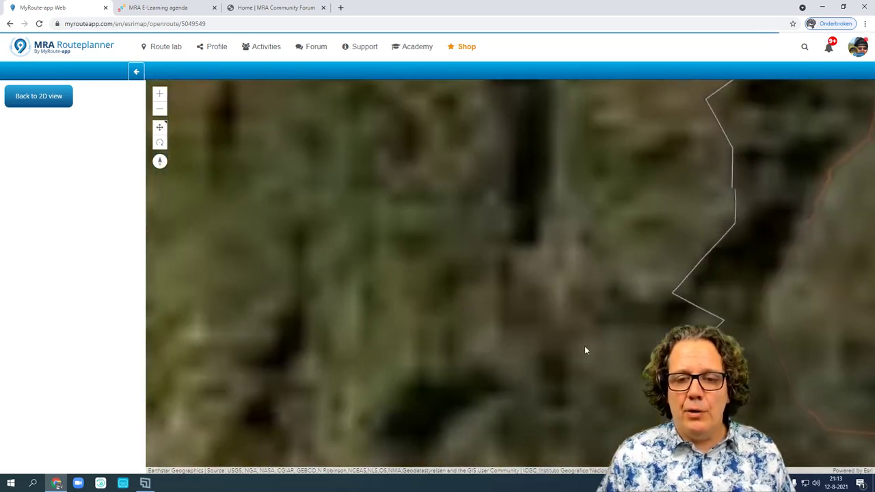
pyautogui.scroll(-3, 584, 345)
pyautogui.scroll(4, 535, 254)
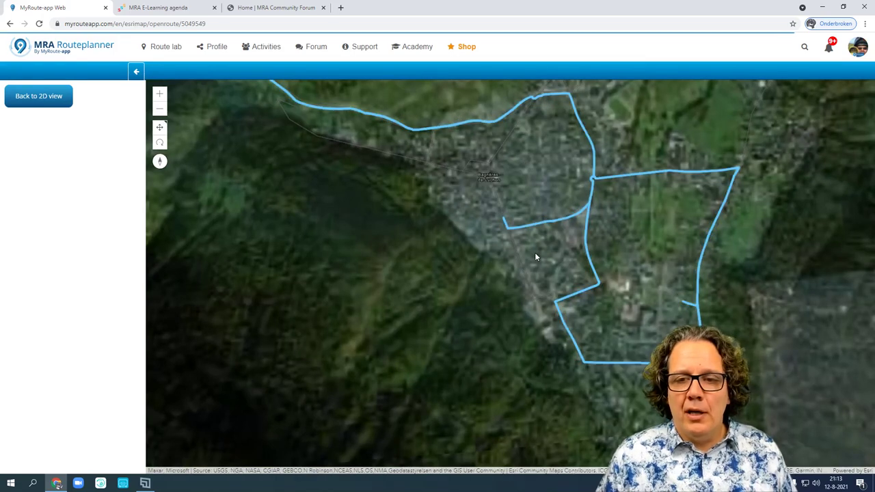
pyautogui.scroll(-4, 534, 252)
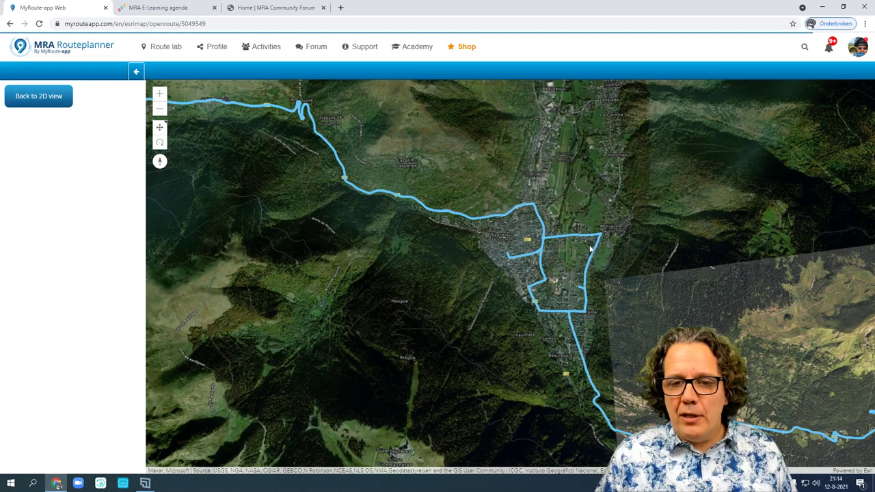
pyautogui.moveTo(663, 287)
pyautogui.mouseDown()
pyautogui.moveTo(433, 224)
pyautogui.moveTo(653, 291)
pyautogui.mouseUp()
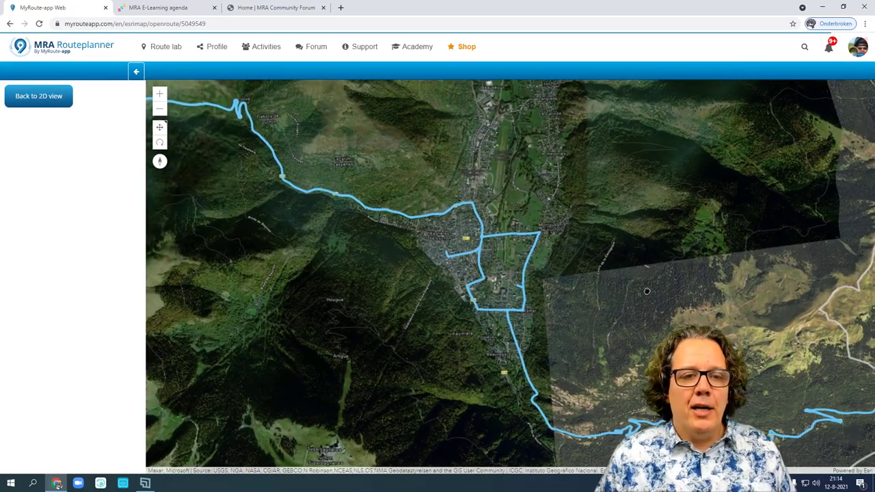
pyautogui.moveTo(652, 292); pyautogui.dragTo(646, 291)
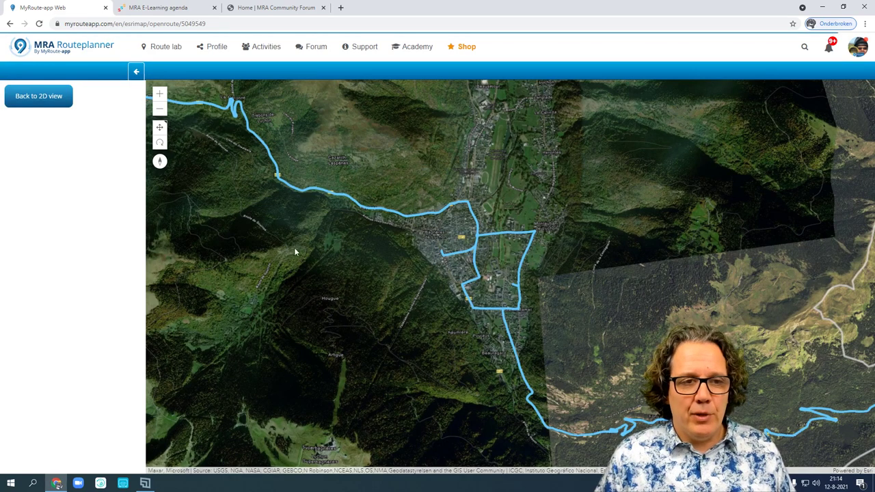
# Follow the 3D route west to Castillon-de-Larboust, examine it up close, and return to the 2D map
pyautogui.moveTo(256, 226); pyautogui.dragTo(369, 252)
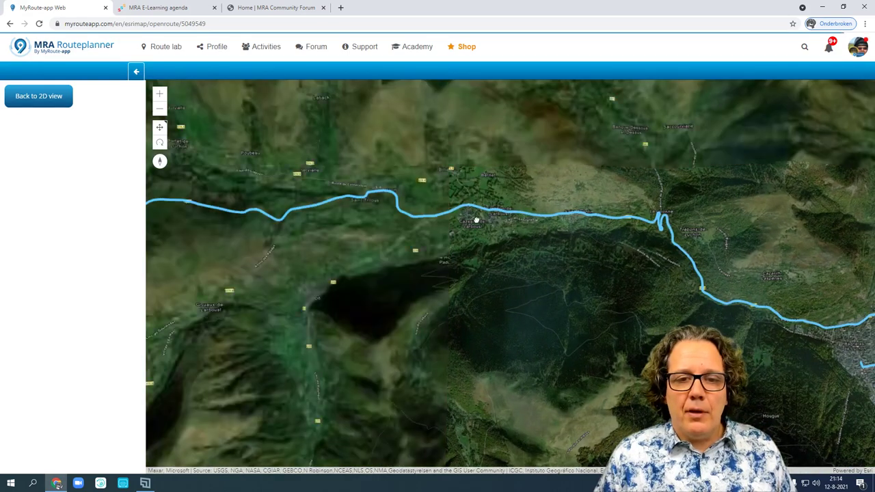
pyautogui.scroll(8, 476, 220)
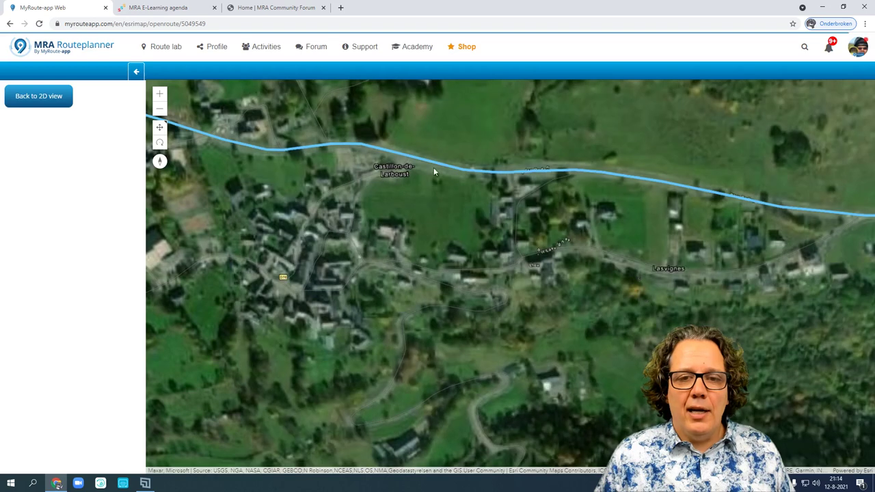
pyautogui.scroll(5, 472, 171)
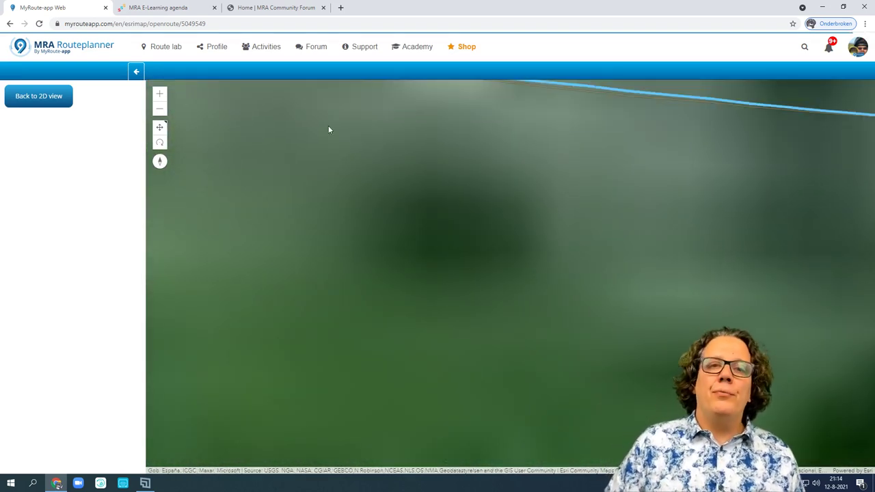
pyautogui.click(39, 104)
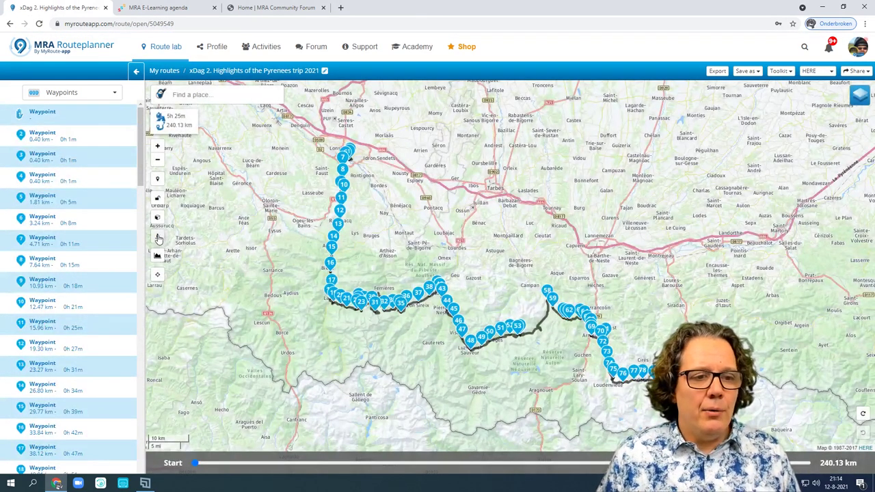
# Turn on street-level imagery and look around Rte des Gerbes between waypoints 38 and 39
pyautogui.click(158, 237)
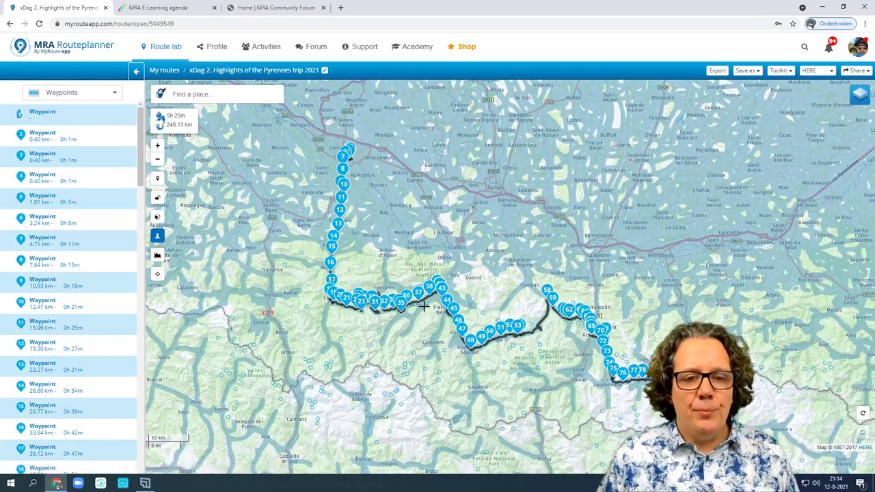
pyautogui.scroll(5, 444, 280)
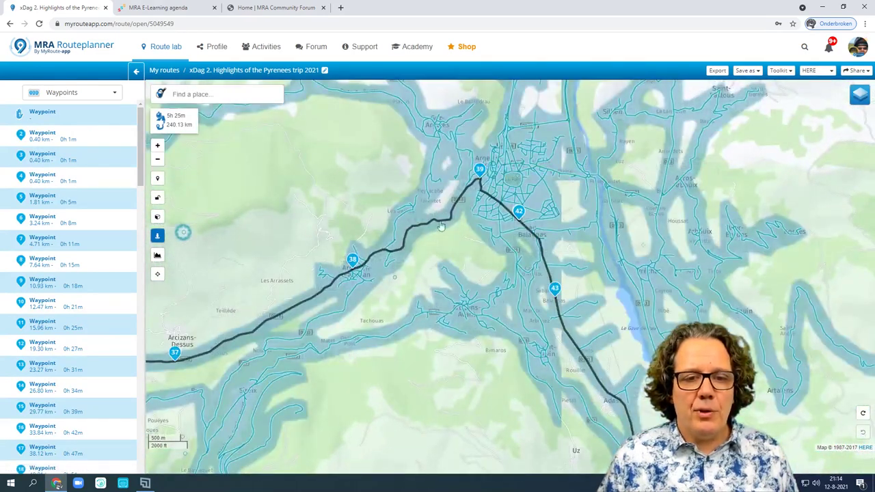
pyautogui.click(395, 239)
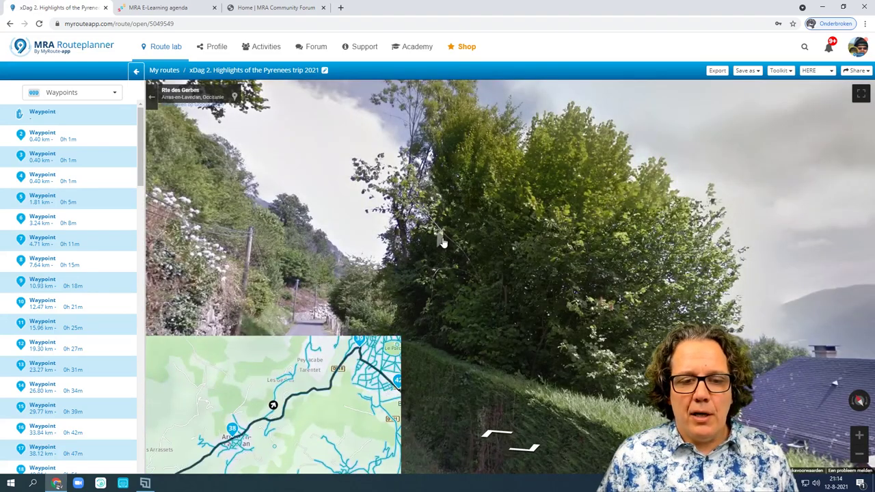
pyautogui.moveTo(739, 220); pyautogui.dragTo(285, 127)
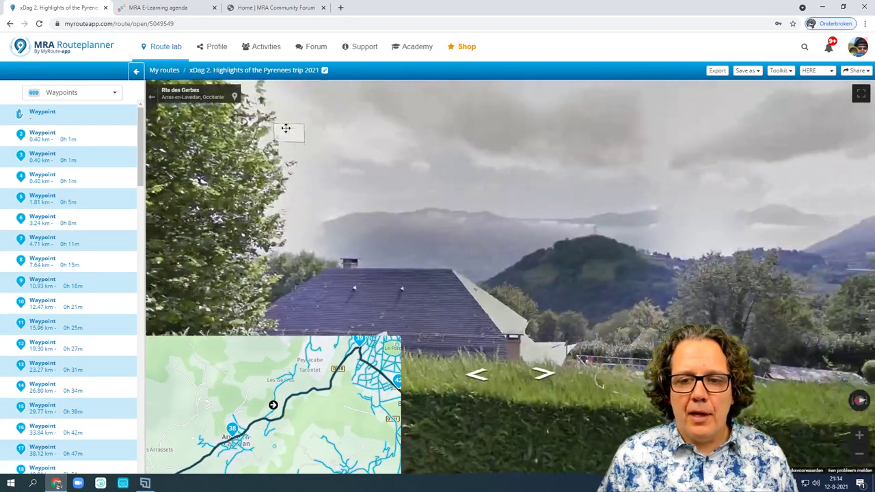
pyautogui.click(761, 200)
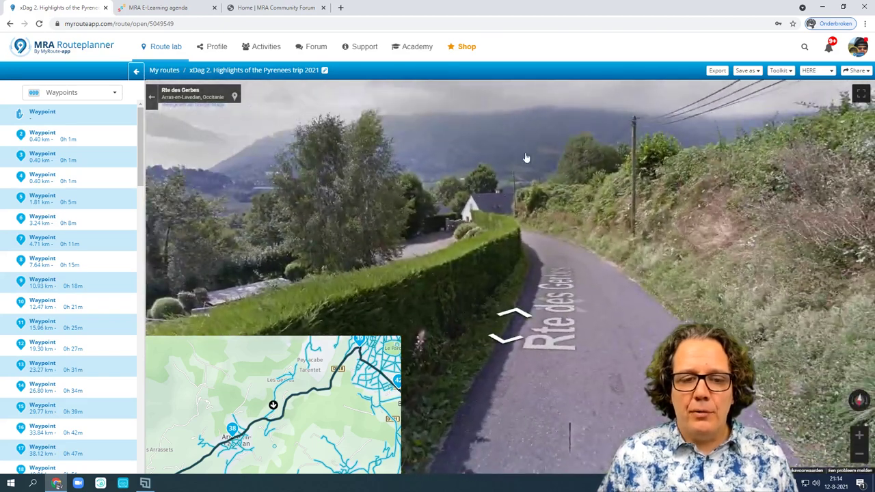
# Move the street-level view onto the D918 route road, look along it, and turn street-level imagery off
pyautogui.scroll(5, 293, 387)
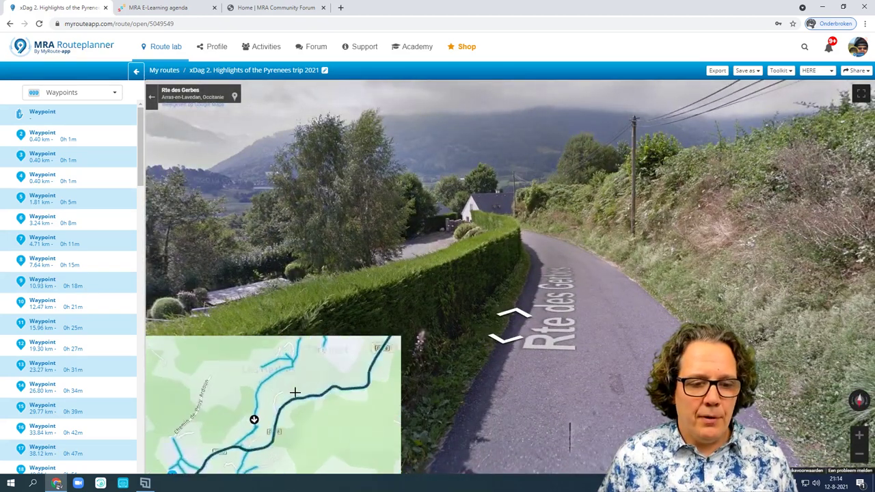
pyautogui.click(305, 411)
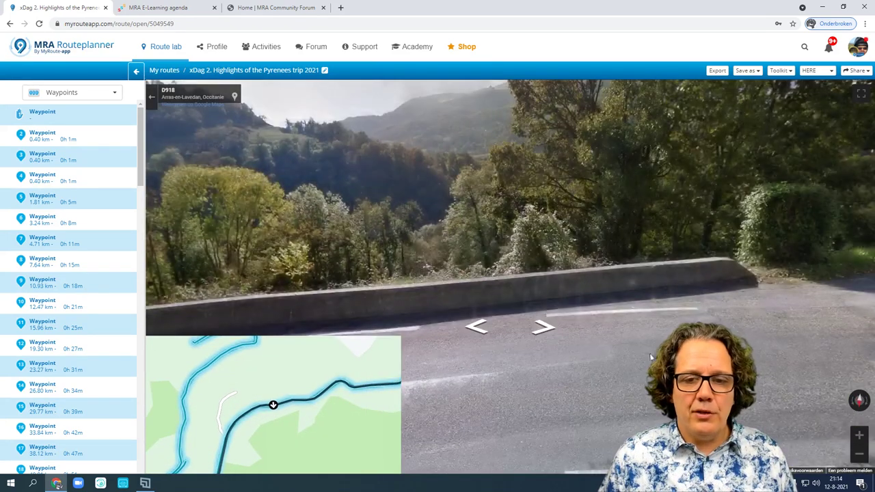
pyautogui.moveTo(745, 282); pyautogui.dragTo(20, 299)
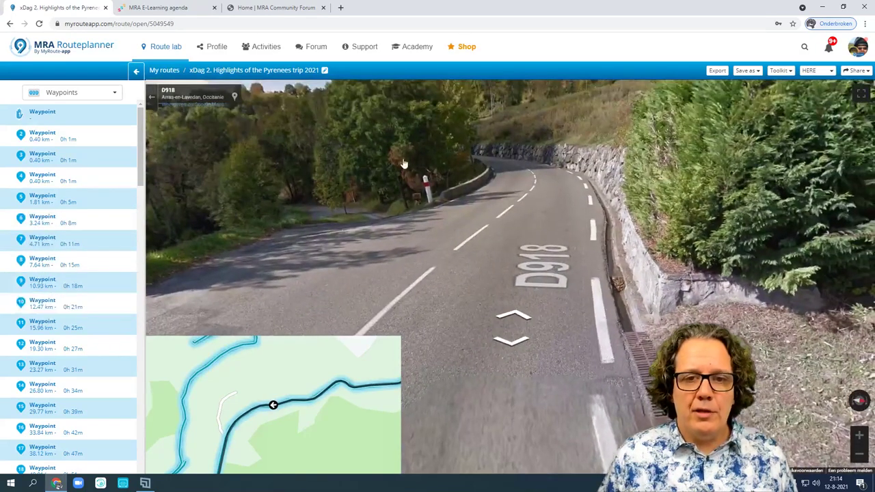
pyautogui.moveTo(533, 191); pyautogui.dragTo(475, 217)
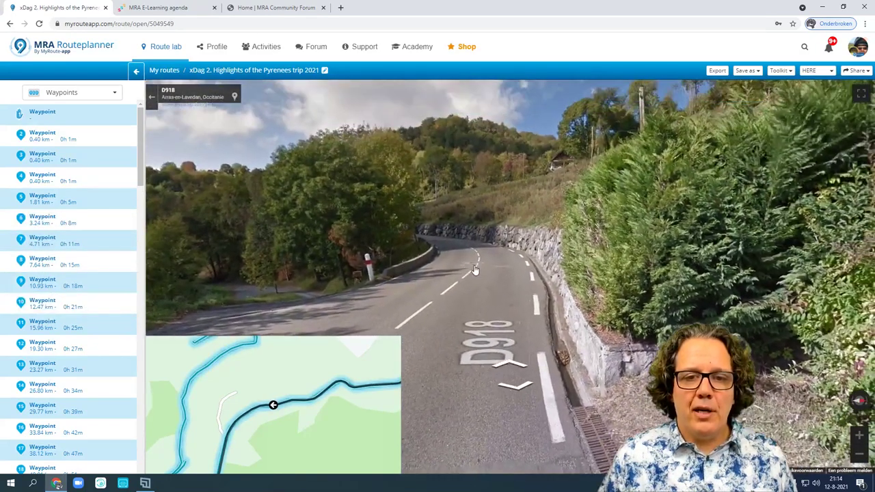
pyautogui.click(153, 96)
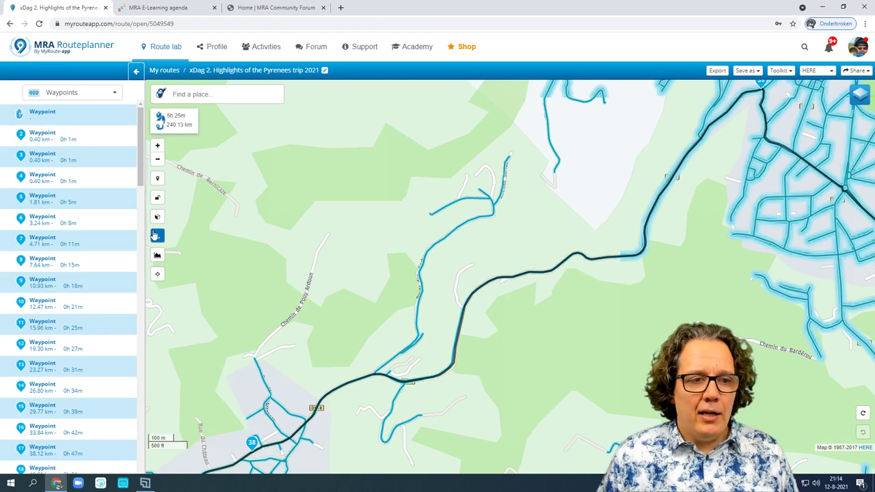
pyautogui.click(155, 234)
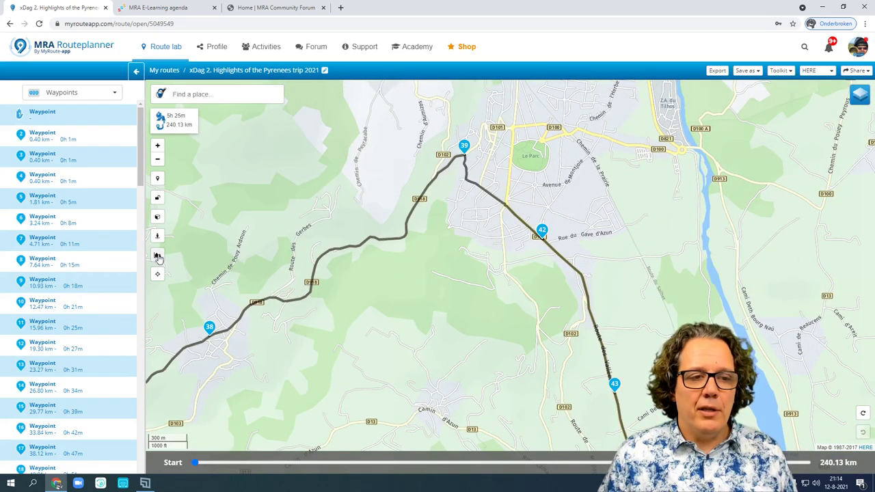
# Display the route's elevation profile, examine the heights along it, and hide it again
pyautogui.click(158, 256)
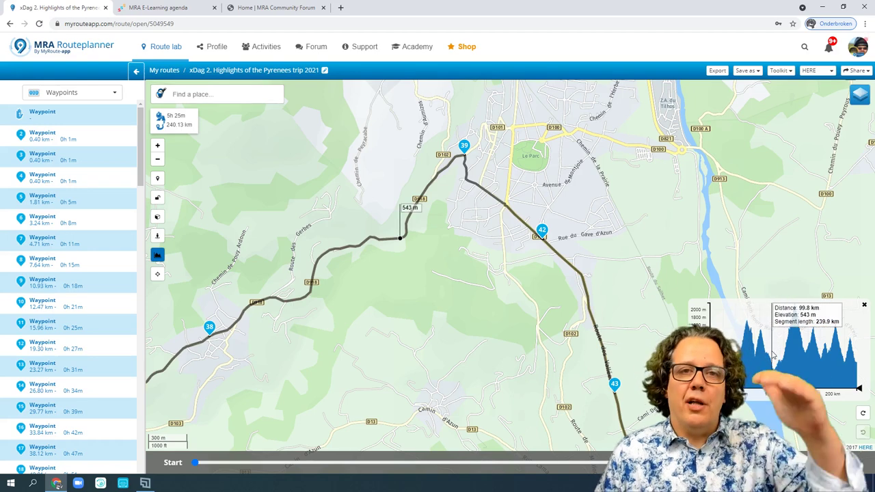
pyautogui.click(161, 257)
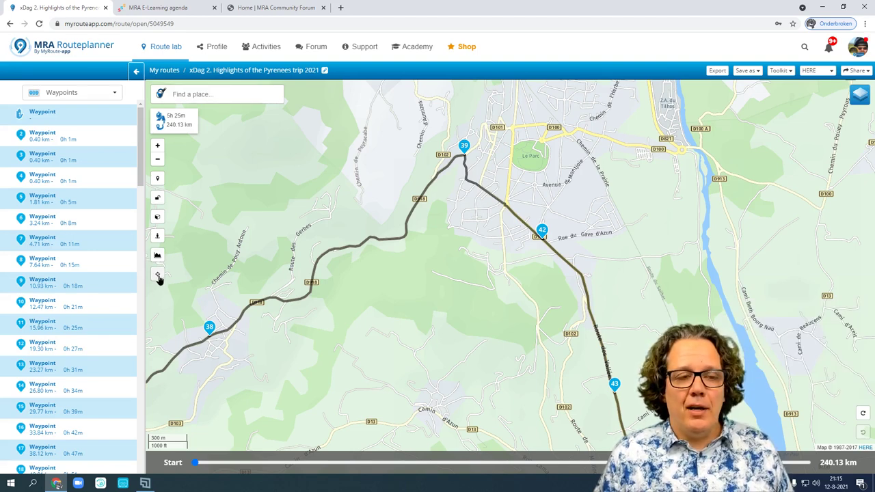
# Centre the map on the current location and inspect the surrounding region at a wider scale
pyautogui.click(158, 276)
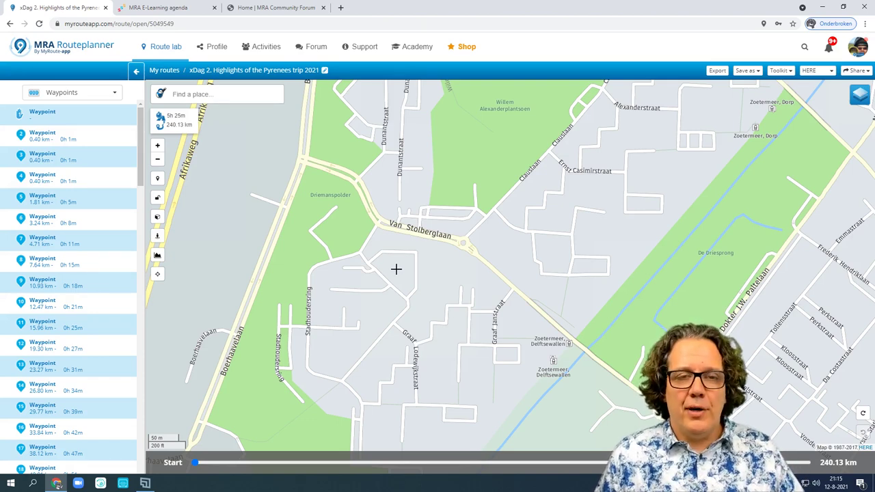
pyautogui.scroll(-5, 402, 271)
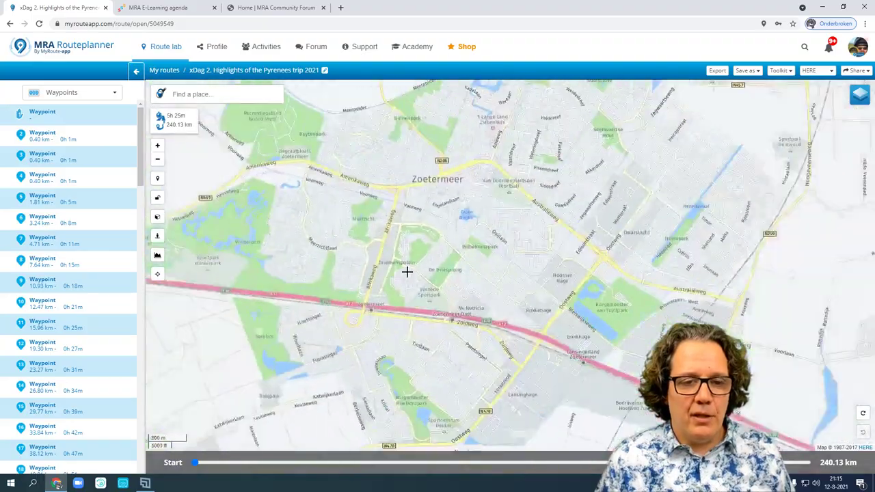
pyautogui.scroll(-3, 406, 271)
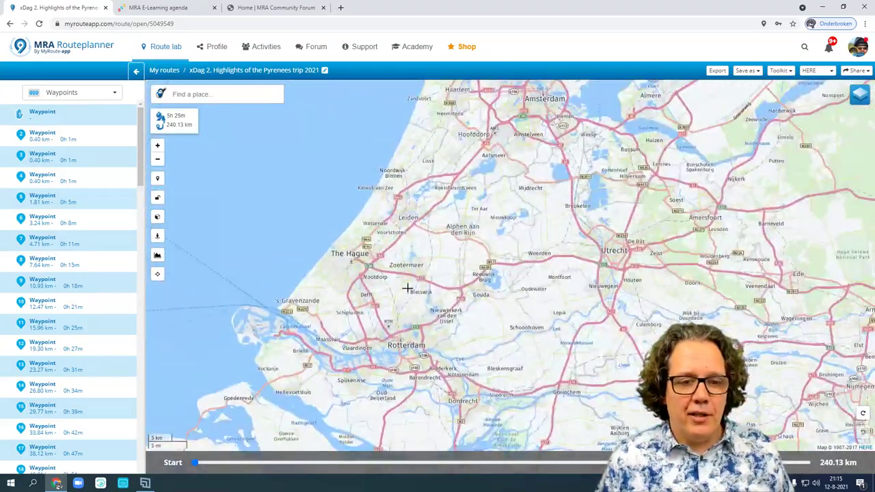
# Bring the map from the Netherlands back to the Pyrenees route and examine its stretch from waypoint 6 to waypoint 38
pyautogui.scroll(-1, 407, 296)
pyautogui.moveTo(407, 296); pyautogui.dragTo(343, 91)
pyautogui.scroll(-1, 344, 92)
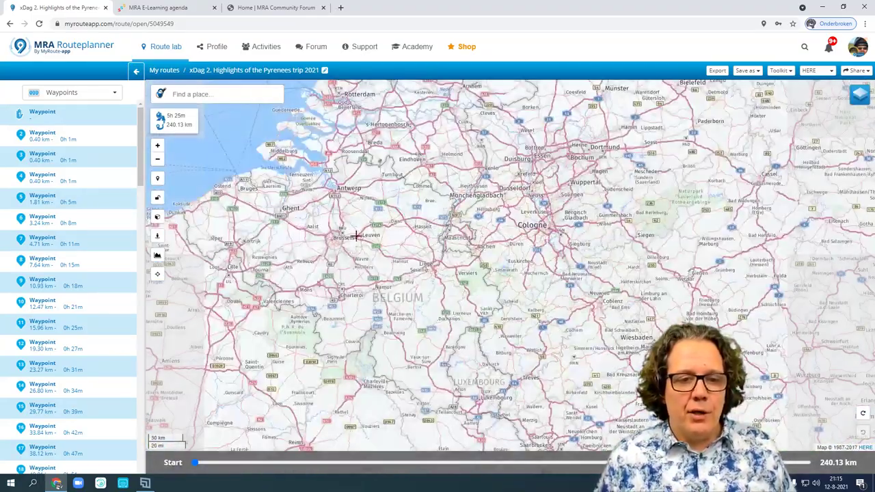
pyautogui.moveTo(362, 275); pyautogui.dragTo(441, 27)
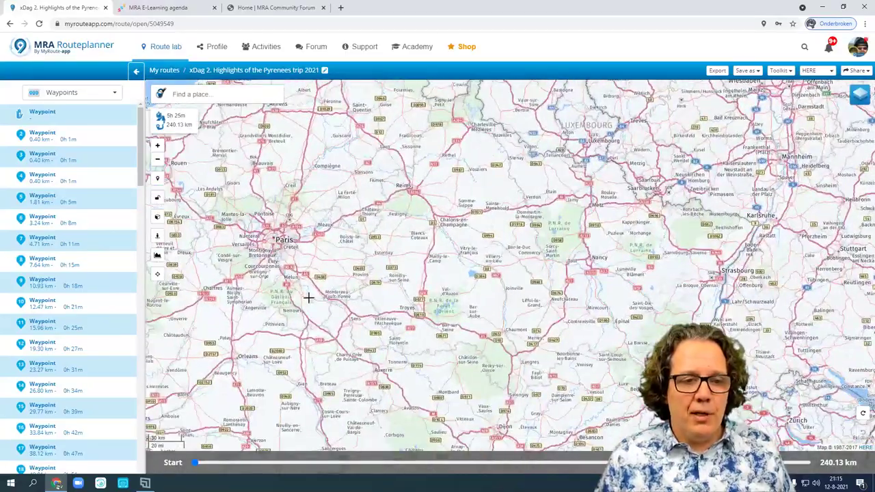
pyautogui.moveTo(308, 297); pyautogui.dragTo(335, 116)
pyautogui.moveTo(346, 289); pyautogui.dragTo(425, 123)
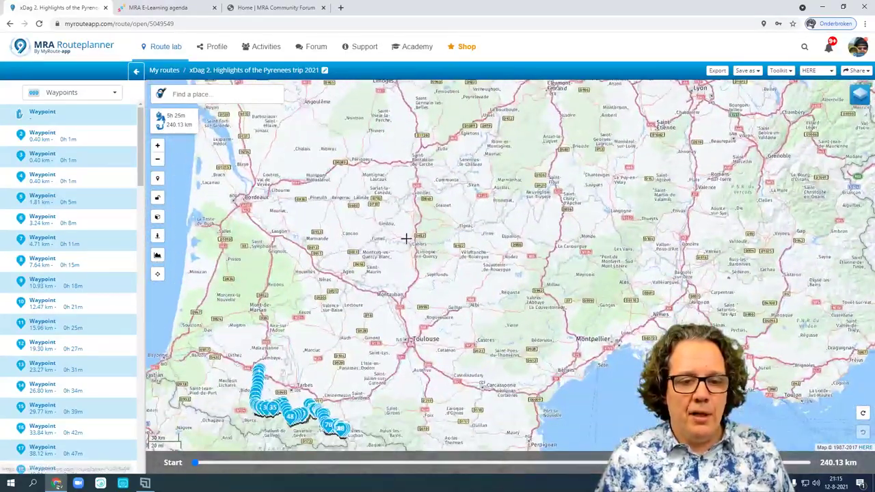
pyautogui.moveTo(318, 341); pyautogui.dragTo(427, 142)
pyautogui.moveTo(361, 171); pyautogui.dragTo(391, 207)
pyautogui.scroll(1, 392, 207)
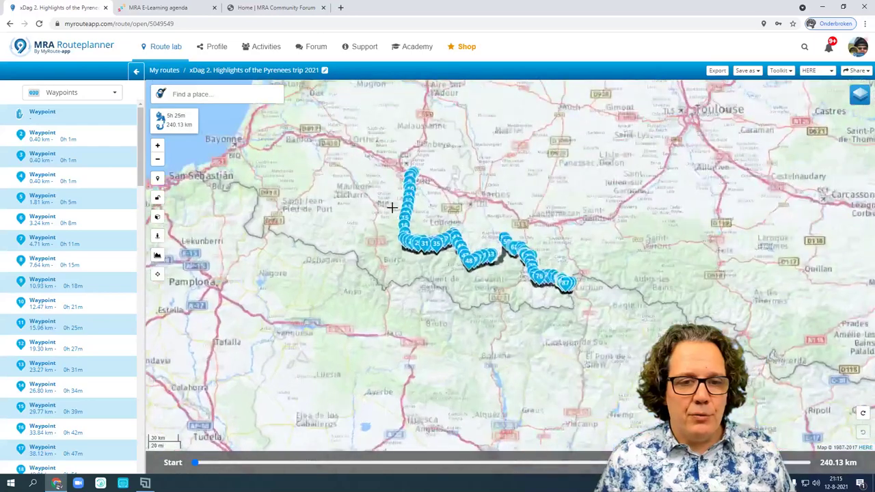
pyautogui.scroll(1, 391, 205)
pyautogui.scroll(2, 401, 192)
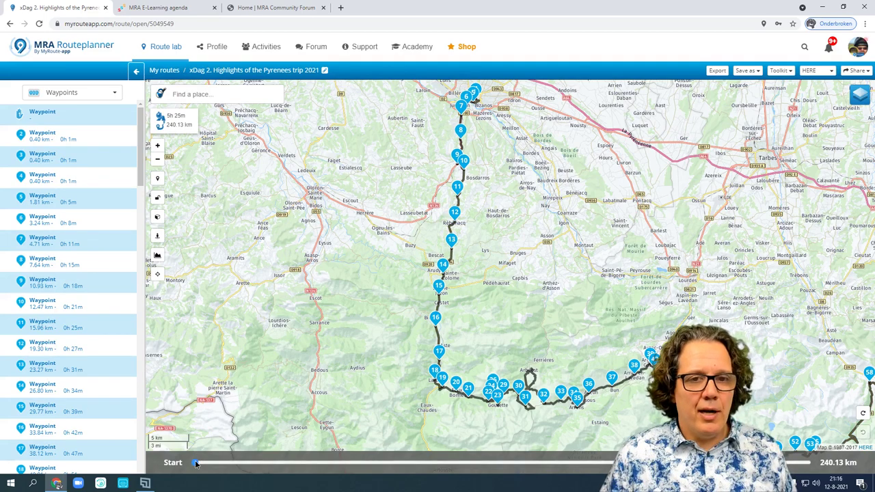
# Run the position marker along the route from the start to the loop just south of Arbéost
pyautogui.moveTo(196, 464); pyautogui.dragTo(211, 465)
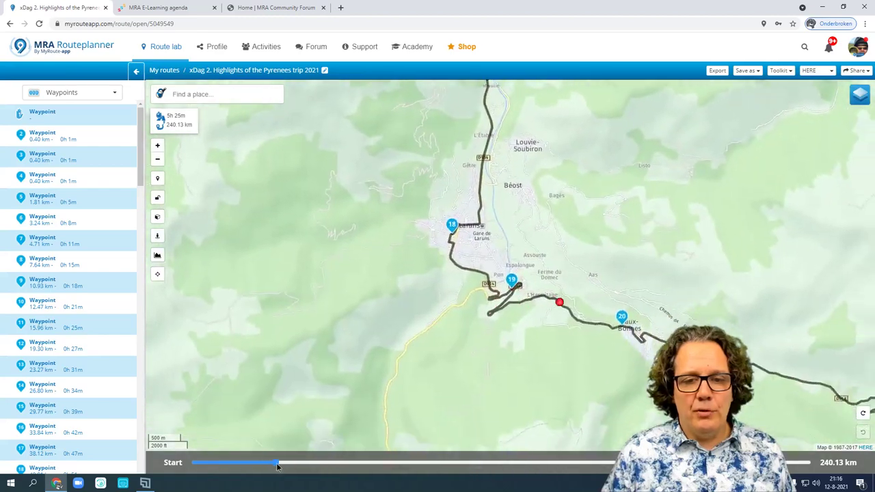
pyautogui.moveTo(277, 466)
pyautogui.mouseDown()
pyautogui.moveTo(287, 468)
pyautogui.moveTo(263, 469)
pyautogui.moveTo(303, 467)
pyautogui.moveTo(378, 491)
pyautogui.mouseUp()
pyautogui.rightClick(288, 468)
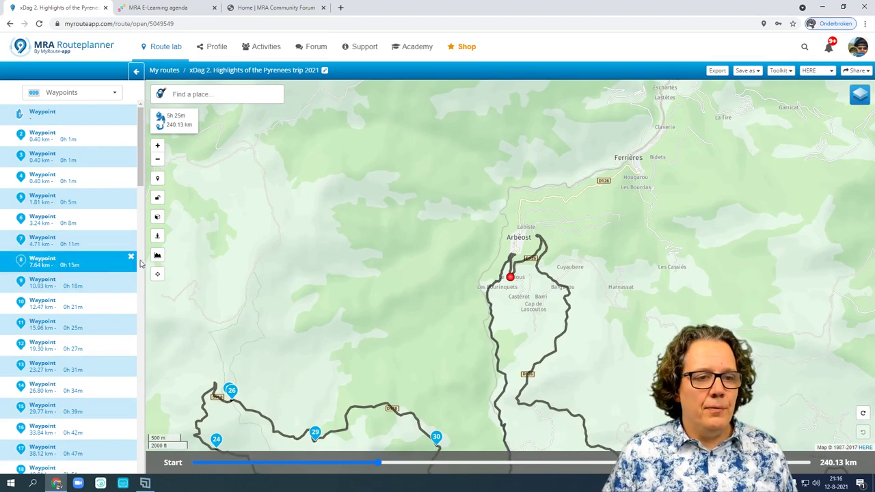
# Turn on street-level imagery and look around the D126 hairpin bend beside the position marker
pyautogui.click(158, 236)
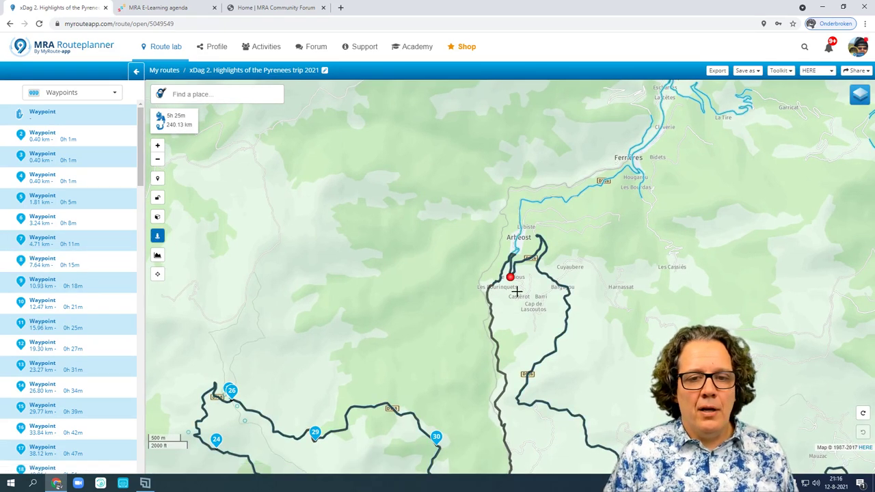
pyautogui.scroll(3, 504, 261)
pyautogui.scroll(2, 504, 261)
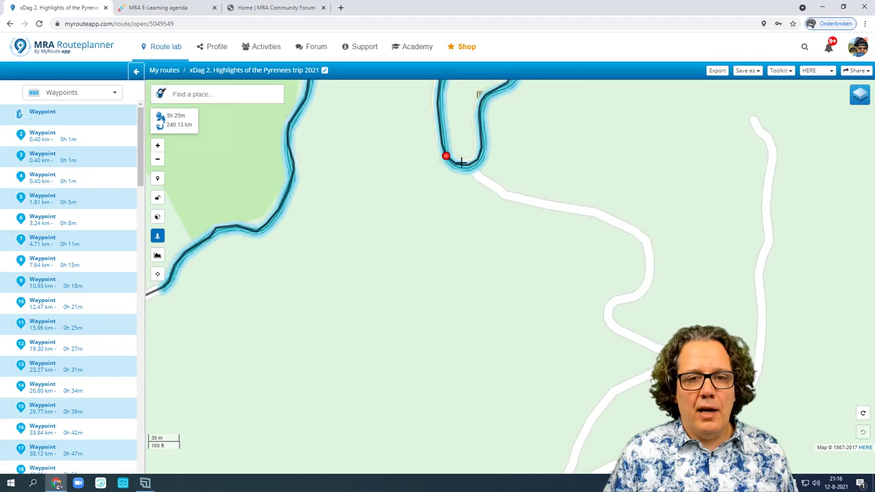
pyautogui.click(463, 170)
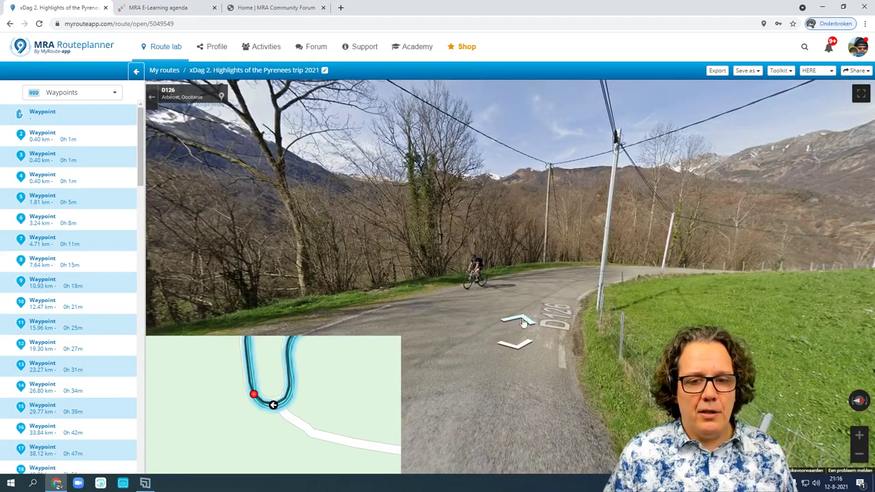
pyautogui.click(577, 278)
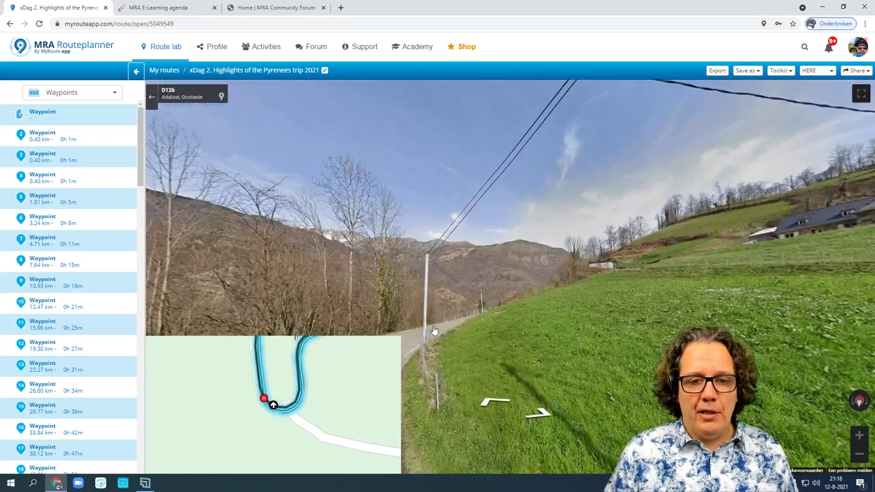
pyautogui.click(434, 330)
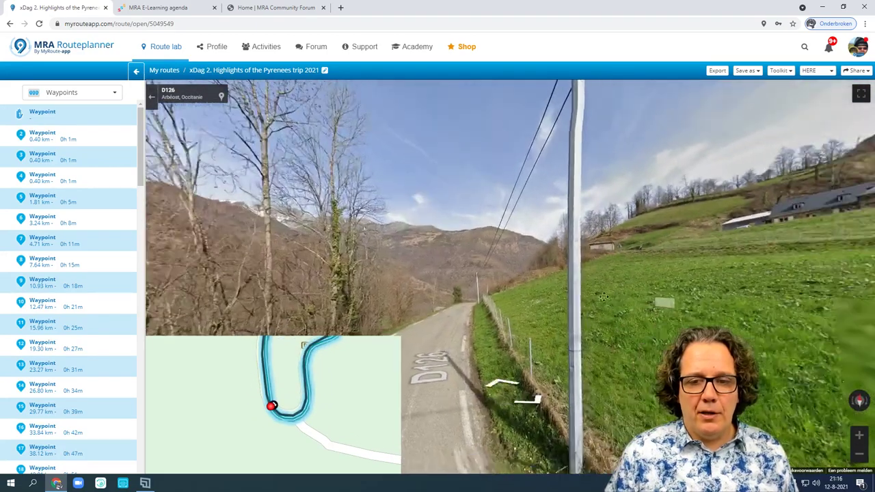
pyautogui.click(604, 297)
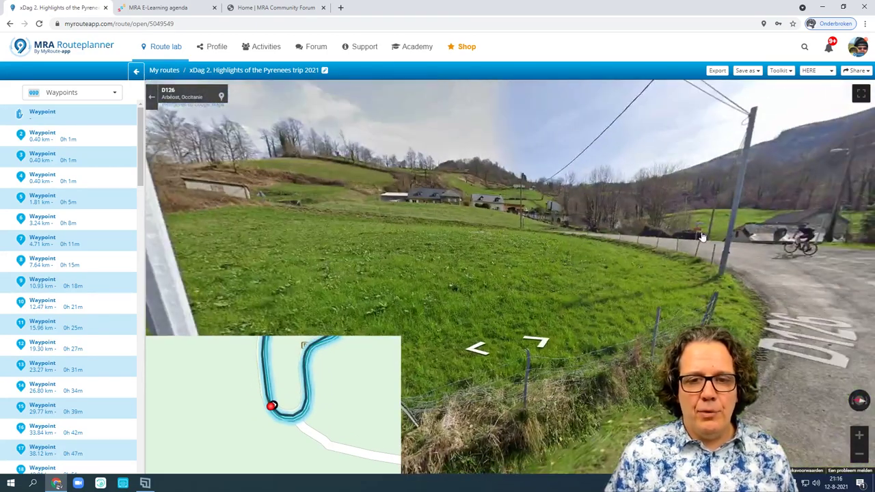
# Move the street-level view to the D126 in Arbéost village, look around there, and turn street-level imagery off
pyautogui.scroll(3, 347, 399)
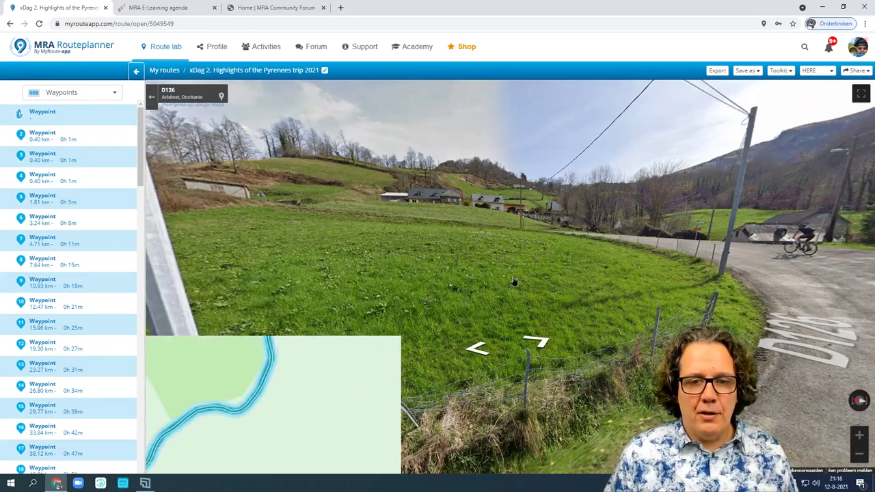
pyautogui.scroll(-2, 342, 398)
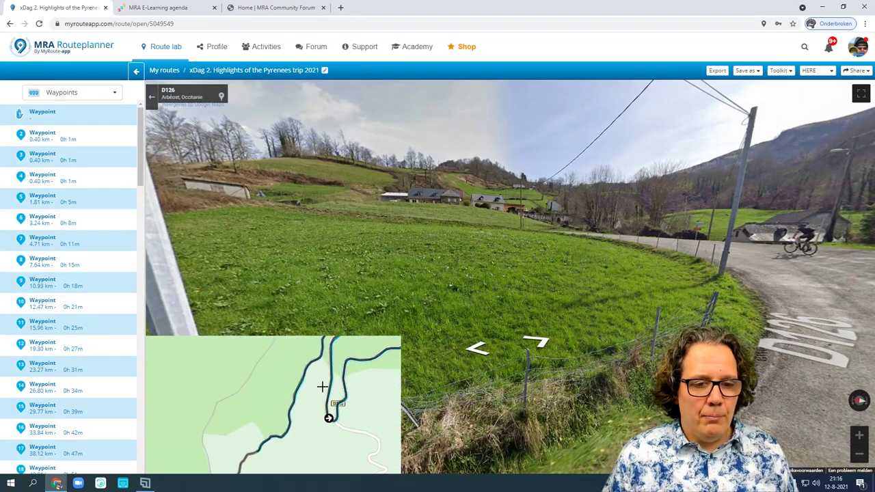
pyautogui.moveTo(306, 400); pyautogui.dragTo(292, 432)
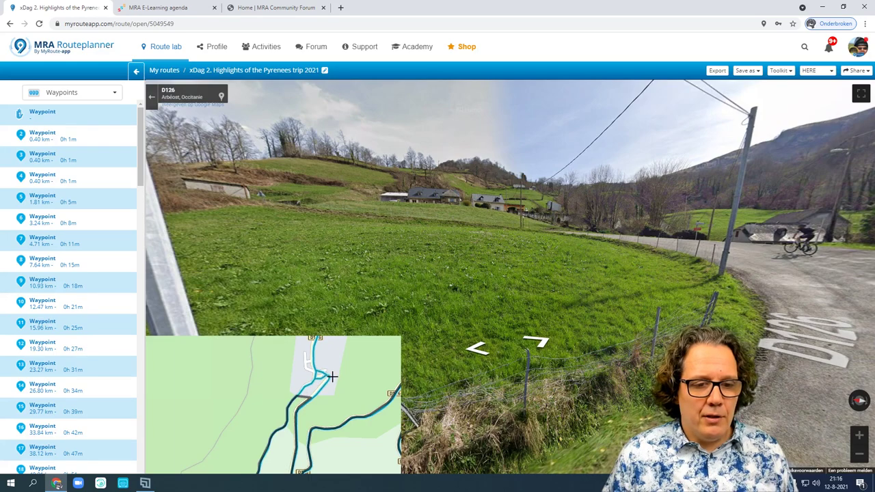
pyautogui.click(332, 376)
pyautogui.moveTo(519, 266); pyautogui.dragTo(362, 261)
pyautogui.moveTo(511, 271); pyautogui.dragTo(479, 275)
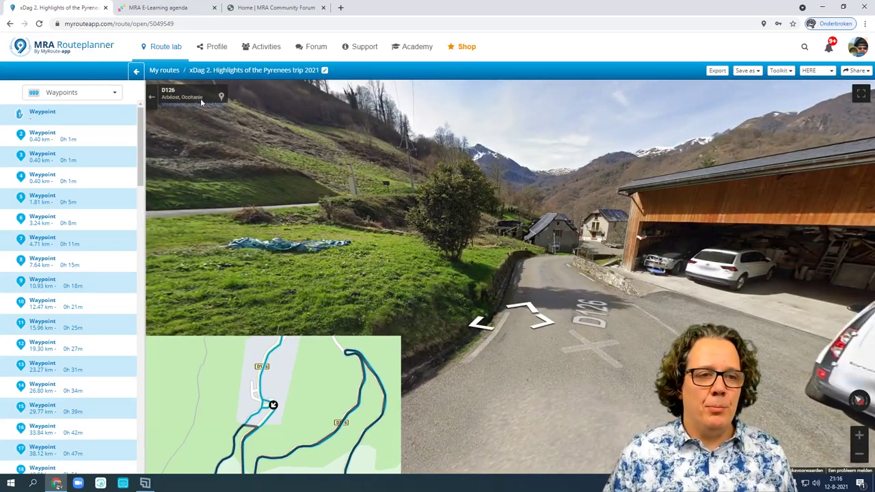
pyautogui.click(151, 99)
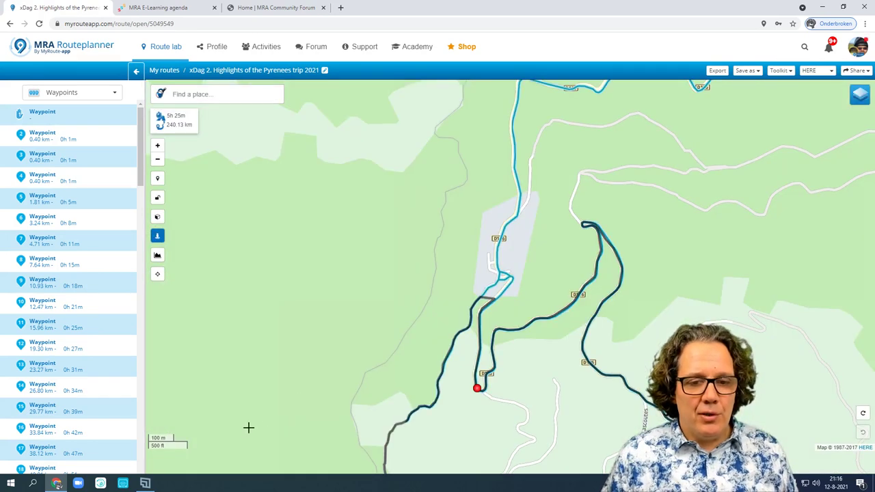
pyautogui.click(157, 238)
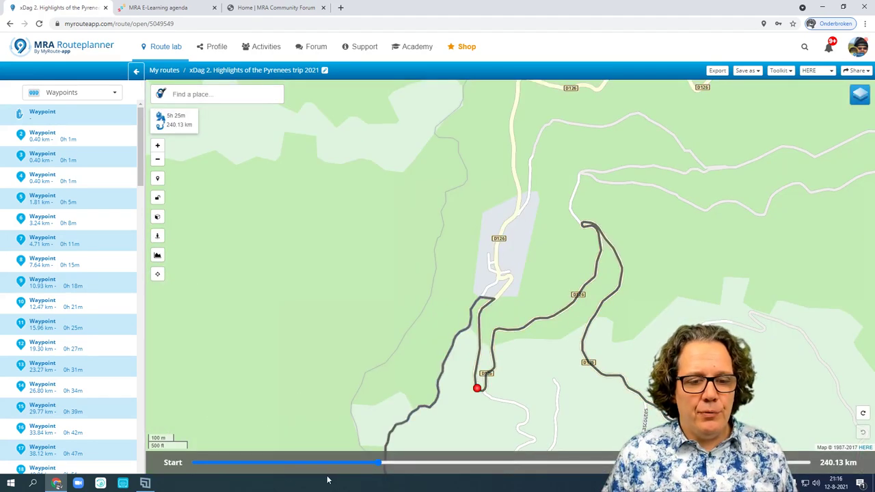
# Advance the position marker to the D918 between waypoints 33 and 34, and follow the route on the map to waypoint 45
pyautogui.moveTo(379, 464); pyautogui.dragTo(422, 466)
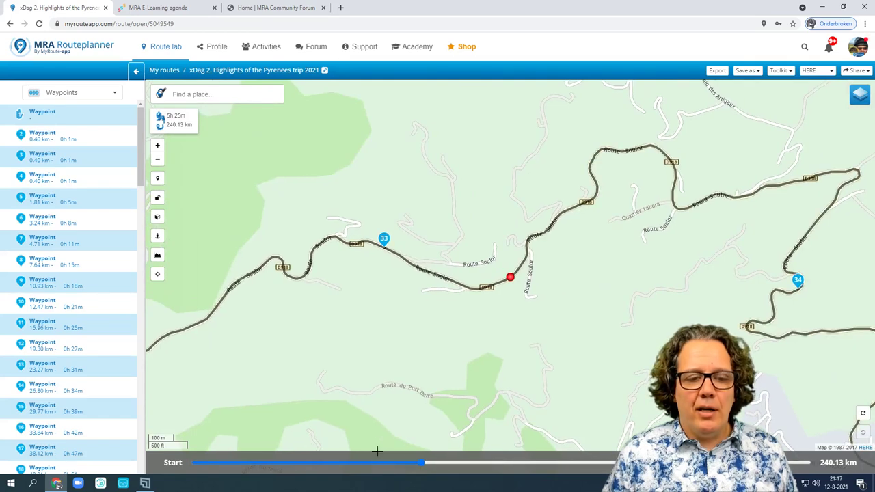
pyautogui.moveTo(567, 329); pyautogui.dragTo(330, 352)
pyautogui.moveTo(751, 301); pyautogui.dragTo(393, 282)
pyautogui.moveTo(660, 259); pyautogui.dragTo(232, 318)
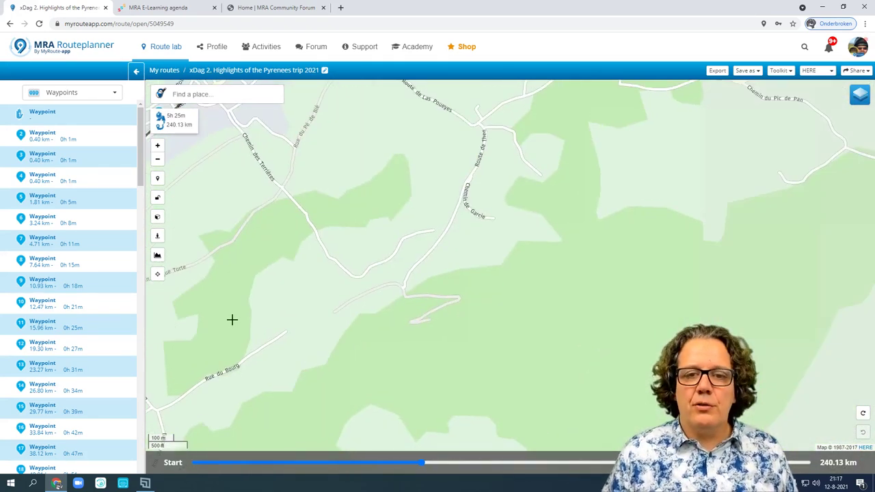
pyautogui.scroll(-2, 384, 287)
pyautogui.scroll(-2, 385, 287)
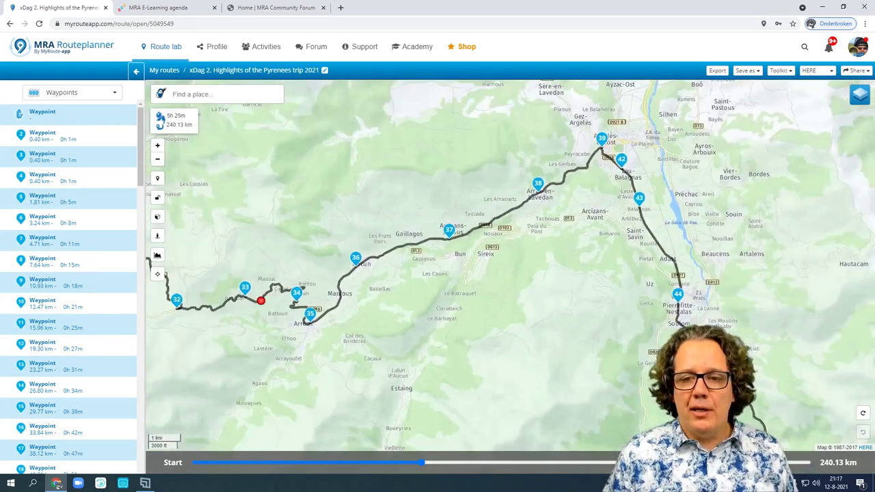
pyautogui.scroll(4, 805, 388)
pyautogui.scroll(-2, 632, 298)
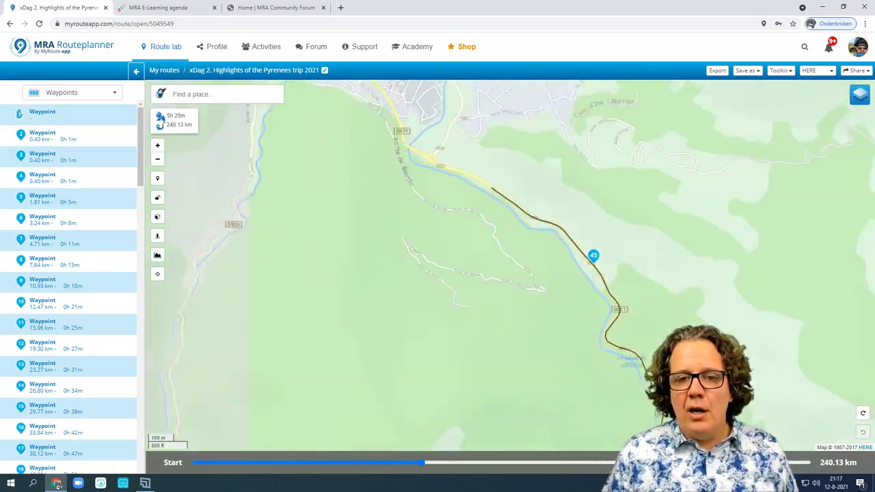
# Open waypoint 45's details, zoom in on it, and step through the following waypoints to waypoint 50
pyautogui.click(615, 273)
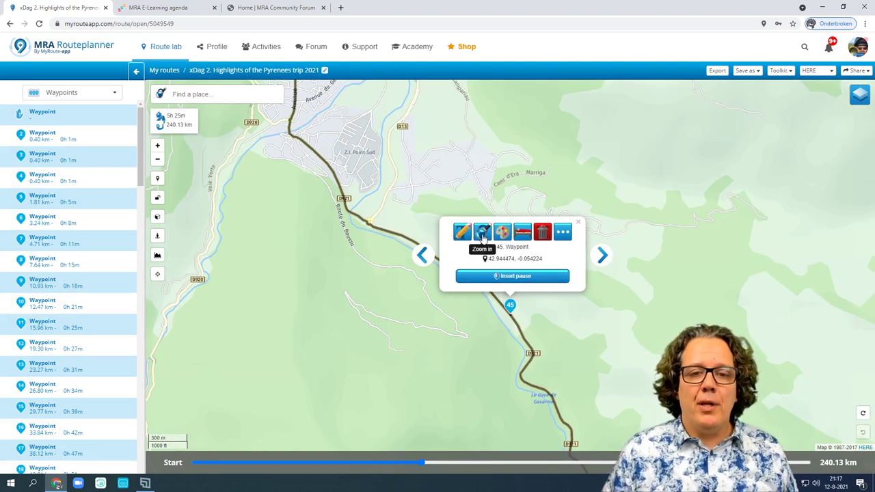
pyautogui.click(482, 235)
pyautogui.click(604, 255)
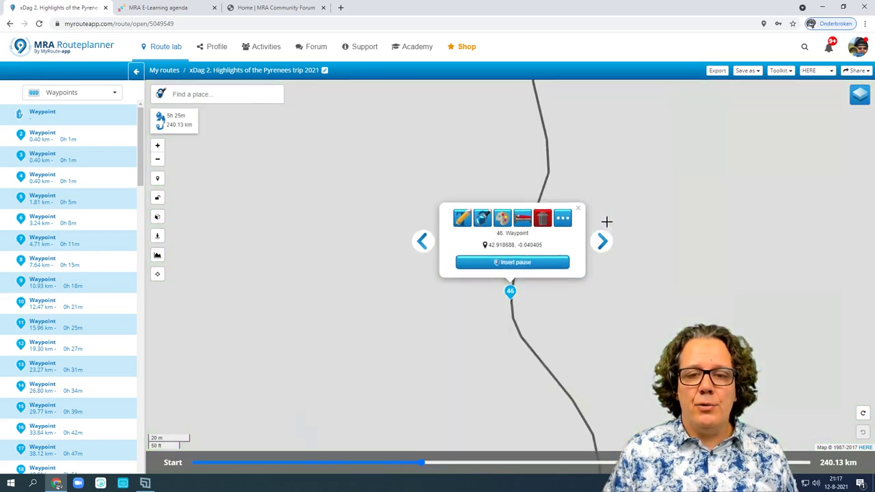
pyautogui.click(604, 258)
pyautogui.click(602, 259)
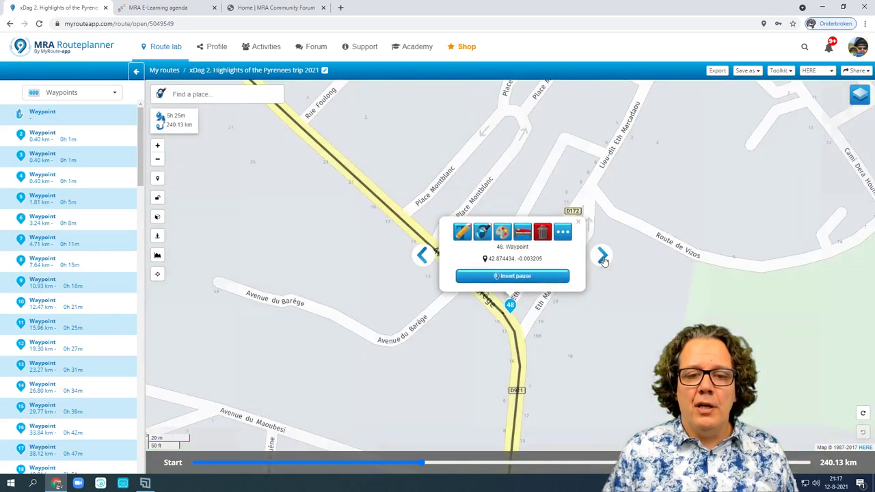
pyautogui.click(602, 258)
pyautogui.click(602, 259)
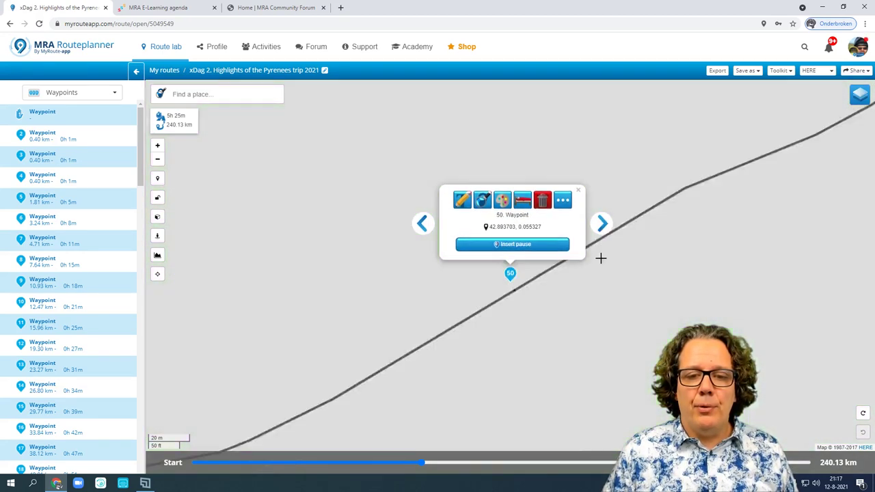
# Reposition waypoint 50 on the D918 near Rue de Barzun and go on to waypoint 51
pyautogui.moveTo(510, 308); pyautogui.dragTo(521, 313)
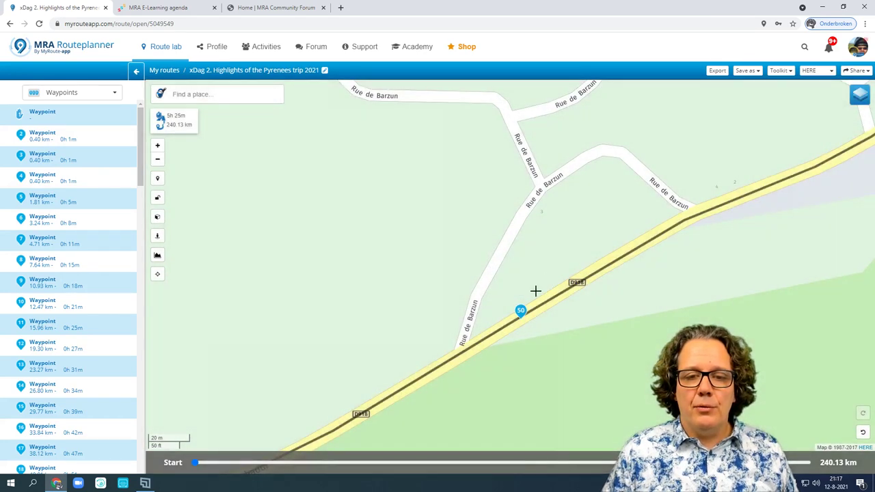
pyautogui.click(521, 311)
pyautogui.click(602, 257)
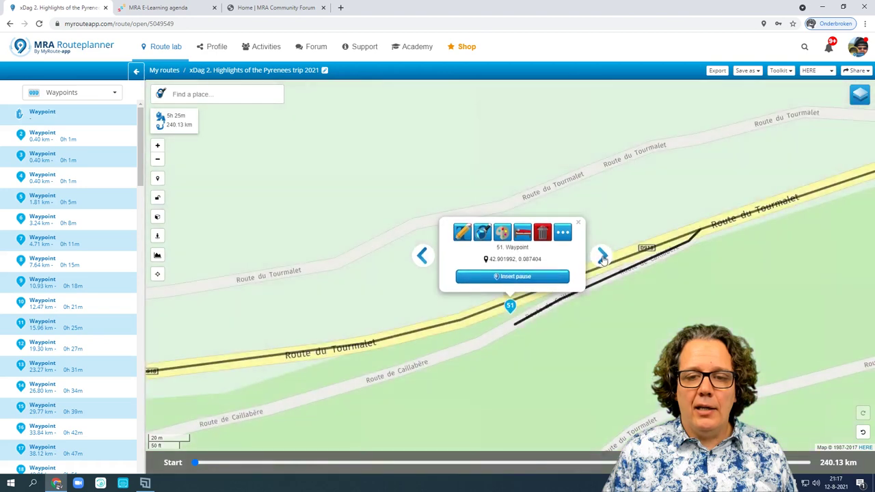
# Move waypoint 51 from Route de Caillabère onto Route du Tourmalet and go on to waypoint 52
pyautogui.moveTo(511, 316); pyautogui.dragTo(508, 295)
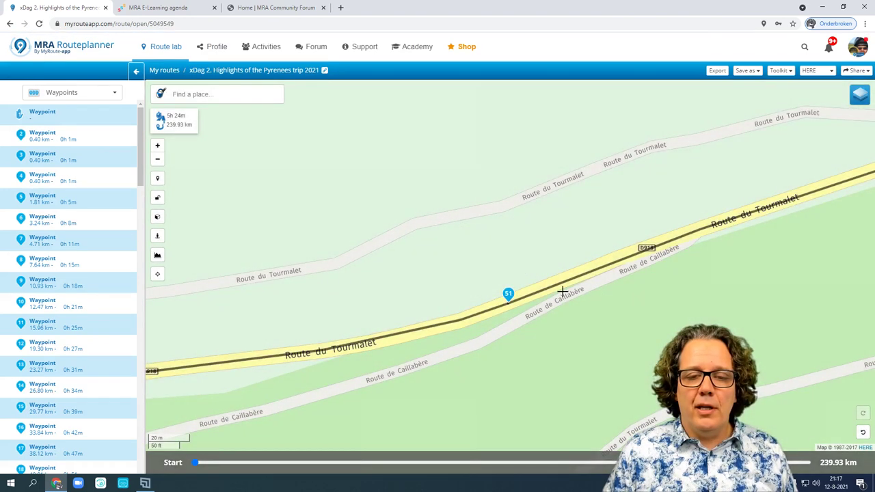
pyautogui.click(508, 294)
pyautogui.click(603, 254)
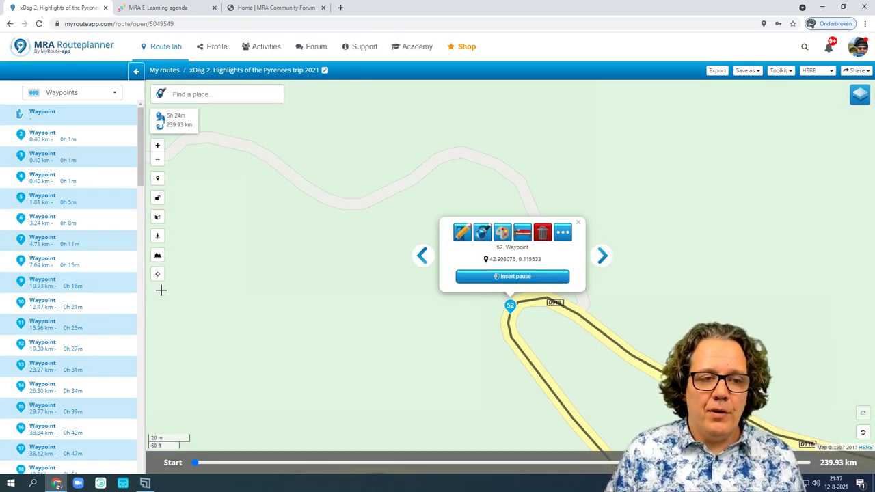
# Close waypoint 52's details, run the position marker from the start to just past waypoint 21, and view the surrounding route
pyautogui.moveTo(197, 465)
pyautogui.mouseDown()
pyautogui.moveTo(248, 466)
pyautogui.moveTo(211, 468)
pyautogui.mouseUp()
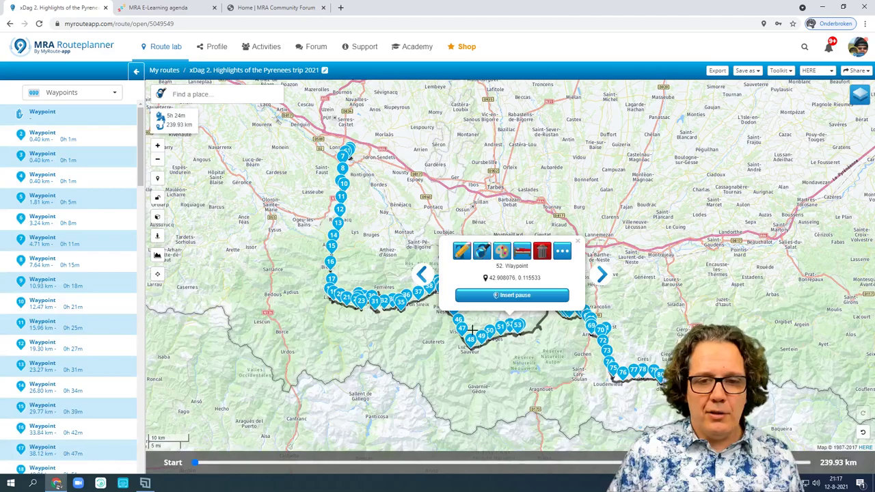
pyautogui.click(578, 241)
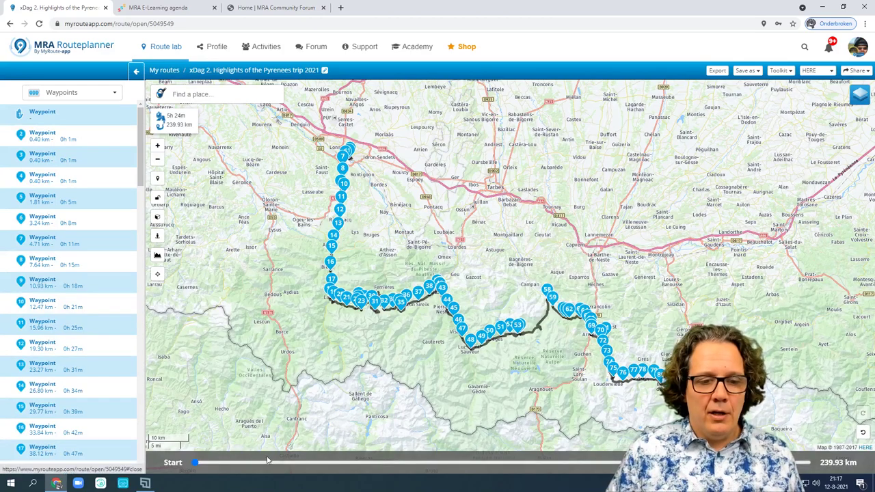
pyautogui.click(200, 464)
pyautogui.moveTo(205, 465); pyautogui.dragTo(291, 473)
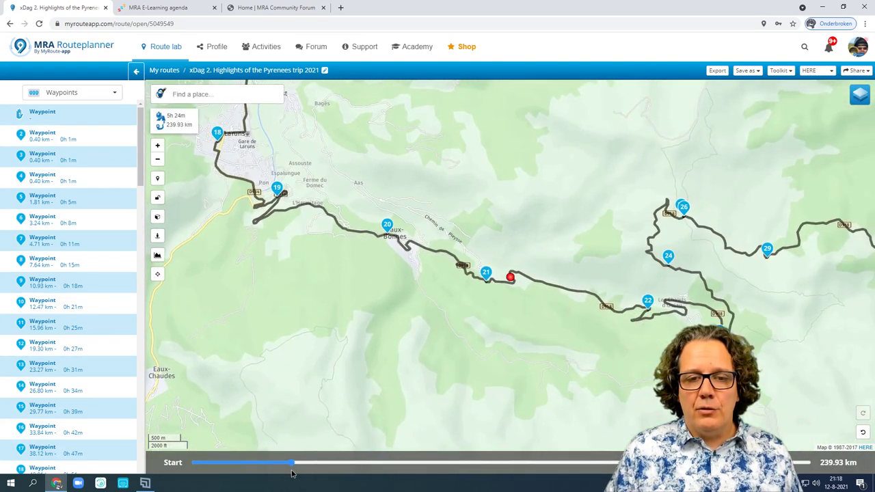
pyautogui.scroll(-2, 351, 373)
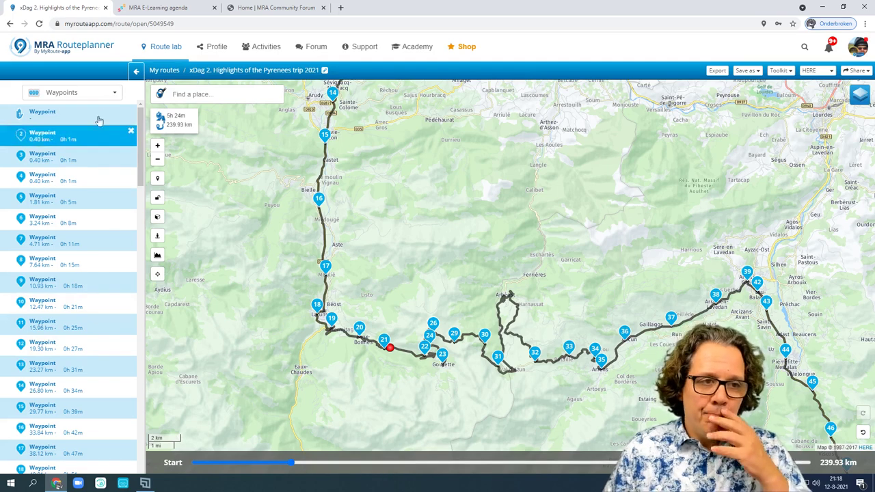
# Show the route's animation settings, look through the speed options, and set the animation speed to Fast
pyautogui.click(95, 95)
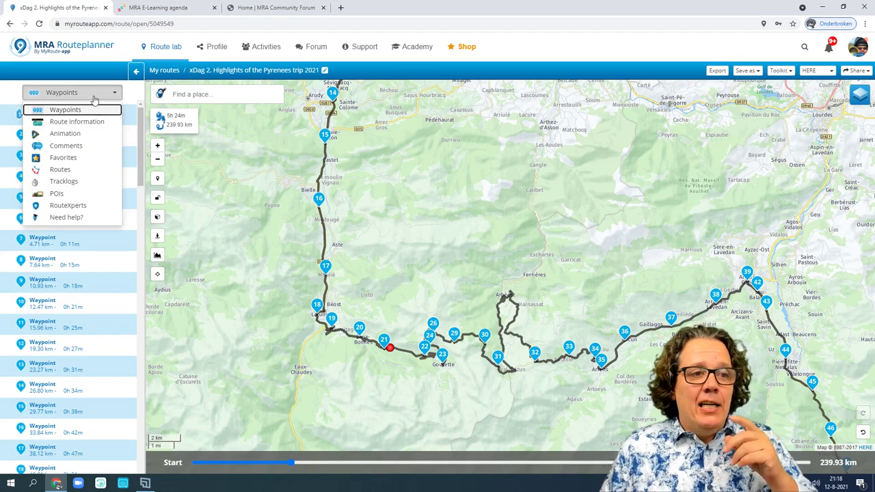
pyautogui.click(71, 138)
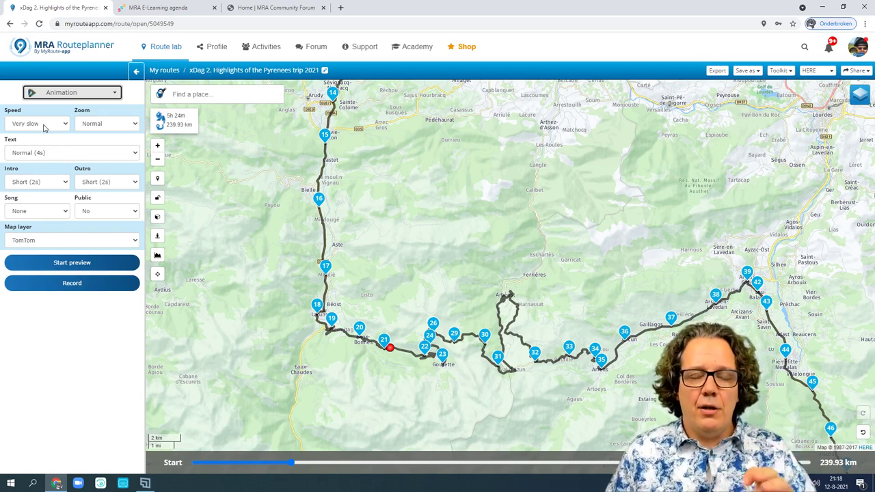
pyautogui.click(38, 124)
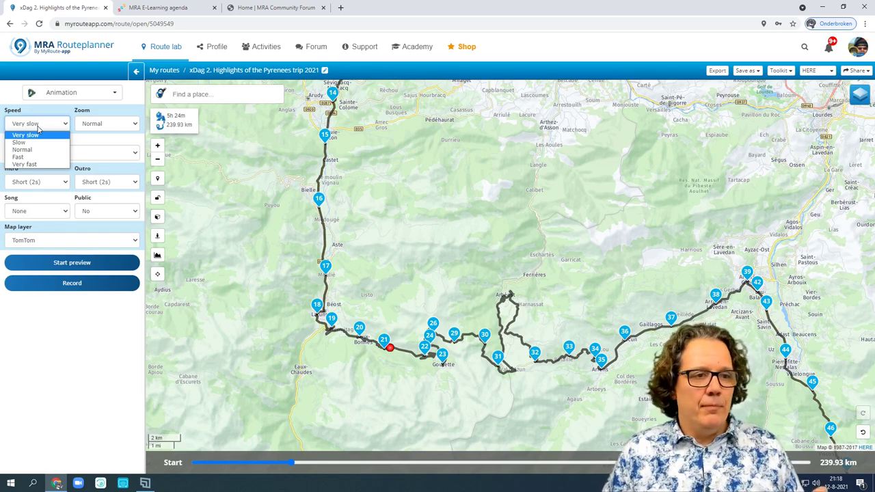
pyautogui.click(39, 156)
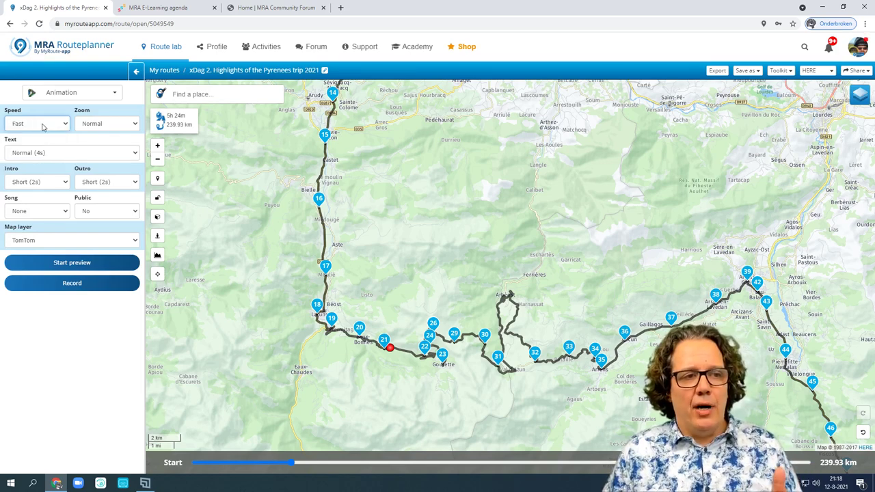
pyautogui.click(42, 126)
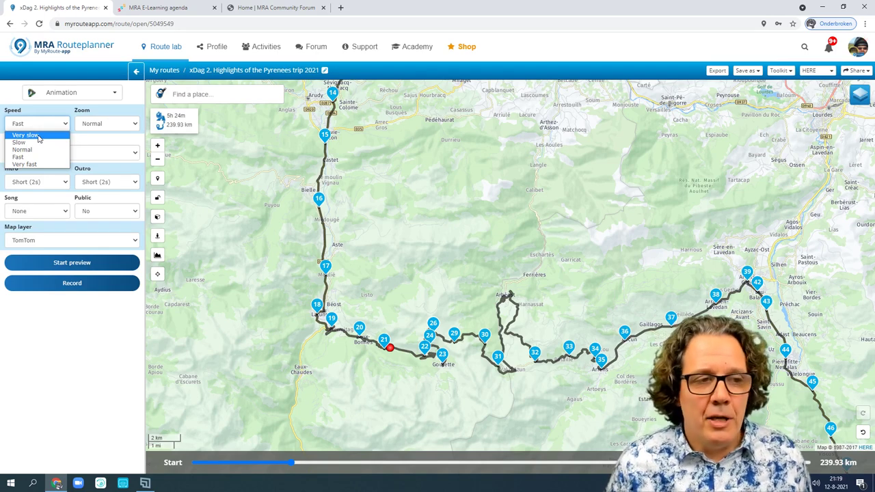
pyautogui.click(34, 159)
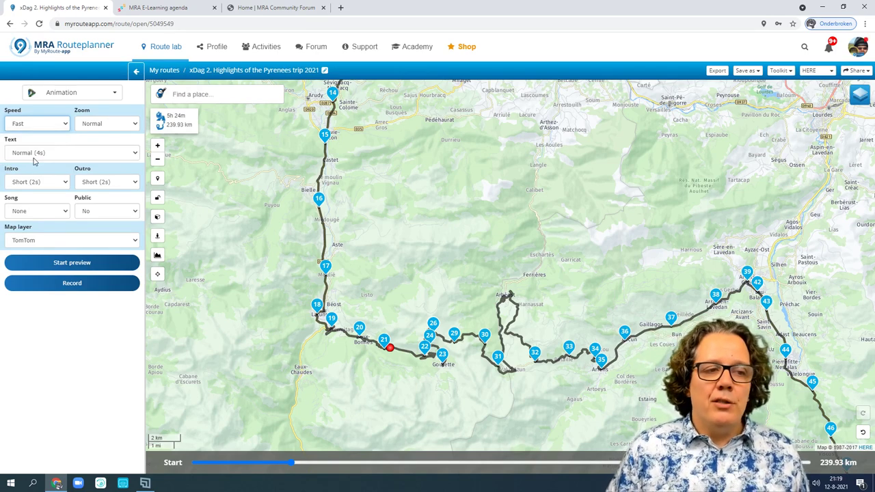
# Try the More zoom level for the animation and set the zoom back to Normal
pyautogui.click(103, 123)
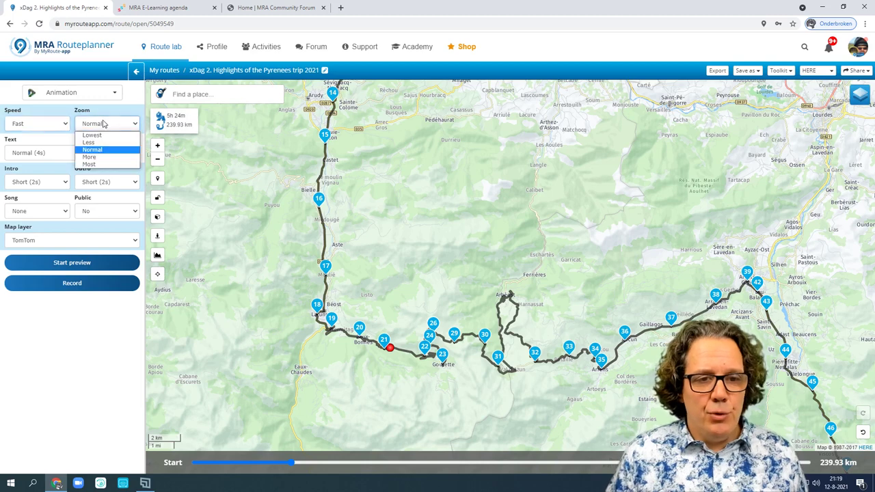
pyautogui.click(103, 157)
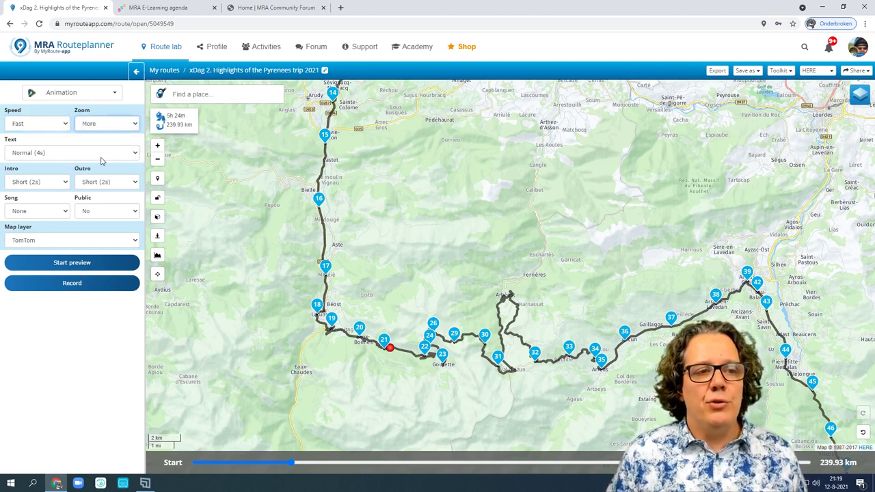
pyautogui.click(108, 123)
pyautogui.click(106, 149)
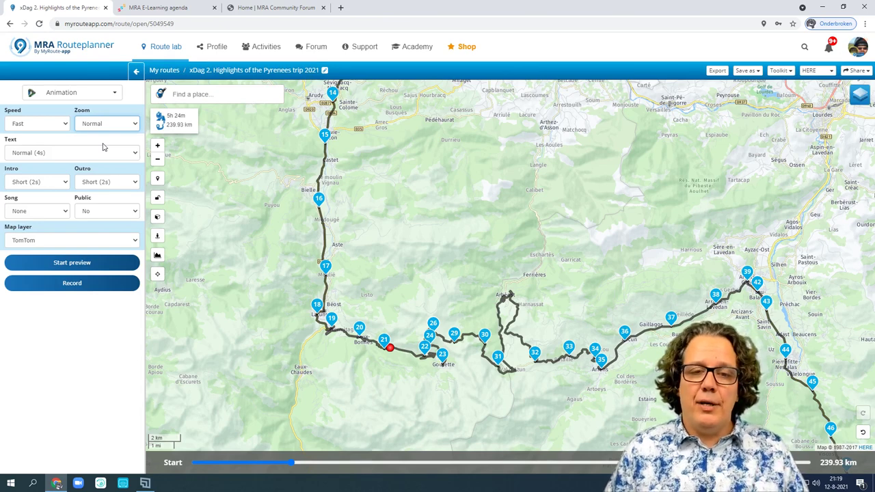
# Set the animation's text to Short (2s), the intro to Normal (4s) and the outro to None
pyautogui.click(75, 154)
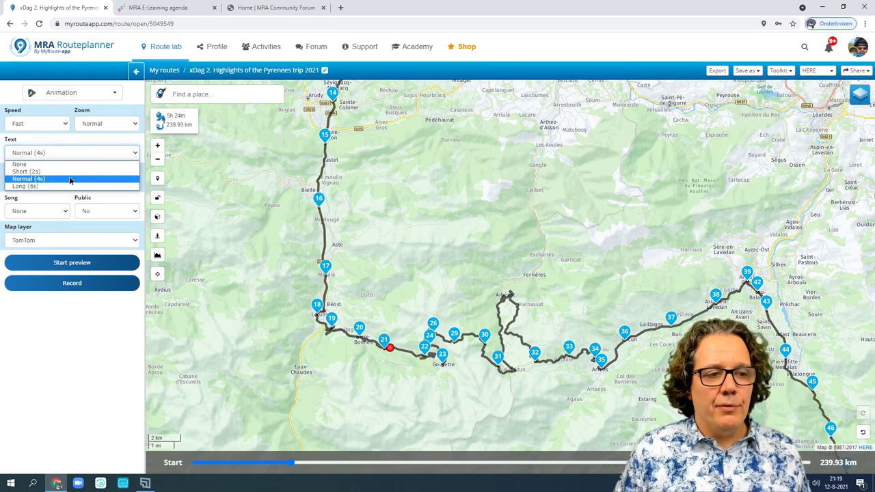
pyautogui.click(69, 177)
pyautogui.click(72, 154)
pyautogui.click(61, 166)
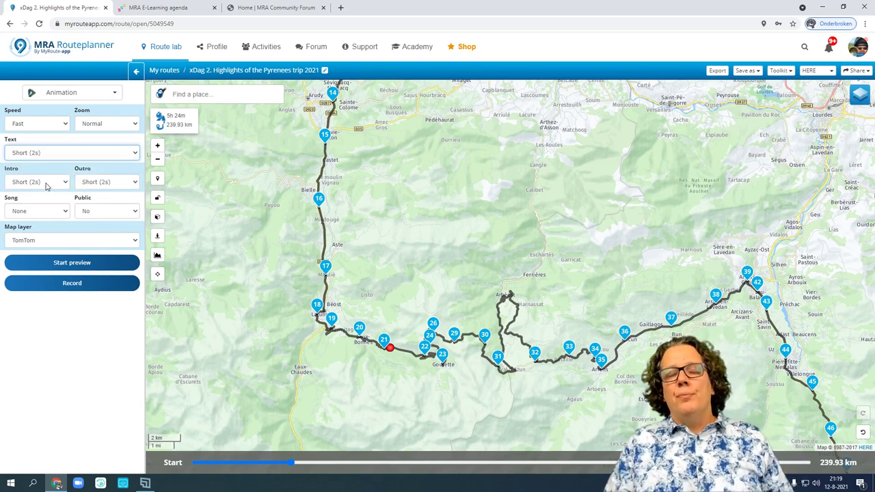
pyautogui.click(47, 186)
pyautogui.click(38, 209)
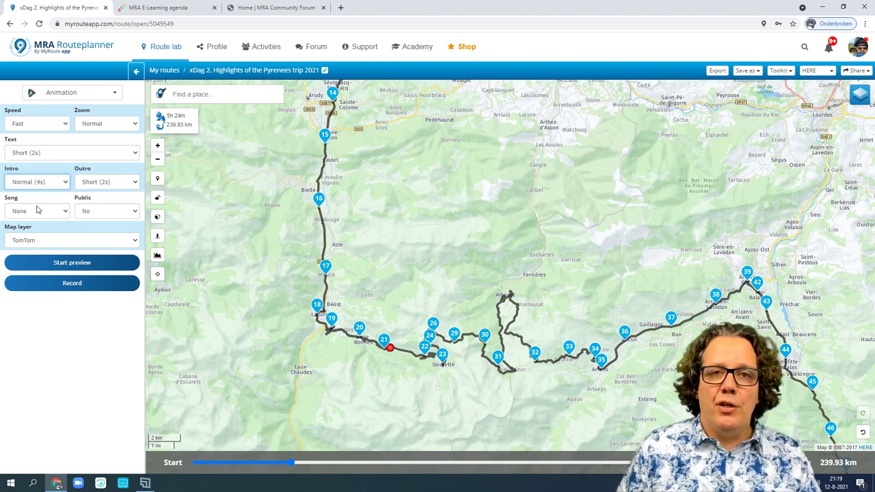
pyautogui.click(96, 183)
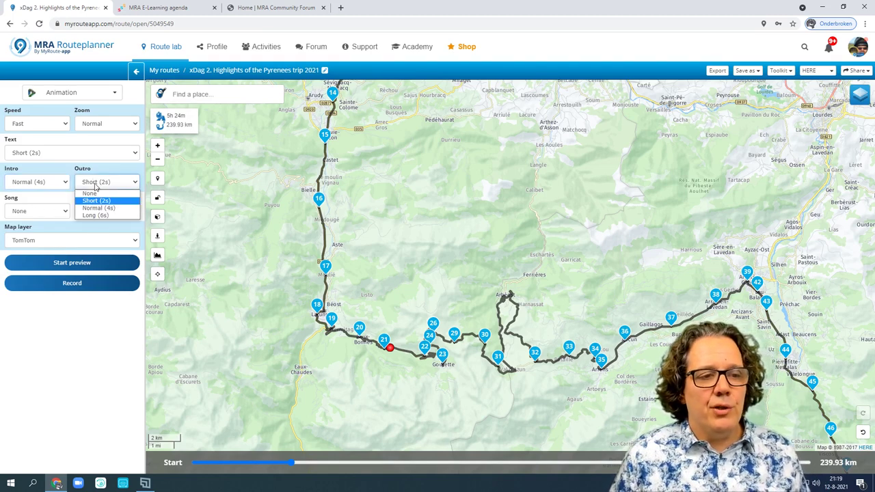
pyautogui.click(90, 193)
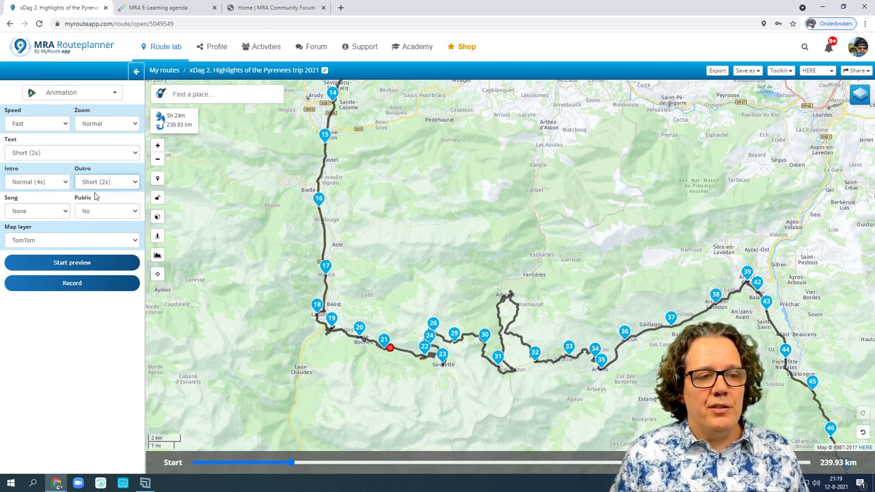
# Look through the available animation songs, keep the song at None, and make the animation public
pyautogui.click(54, 212)
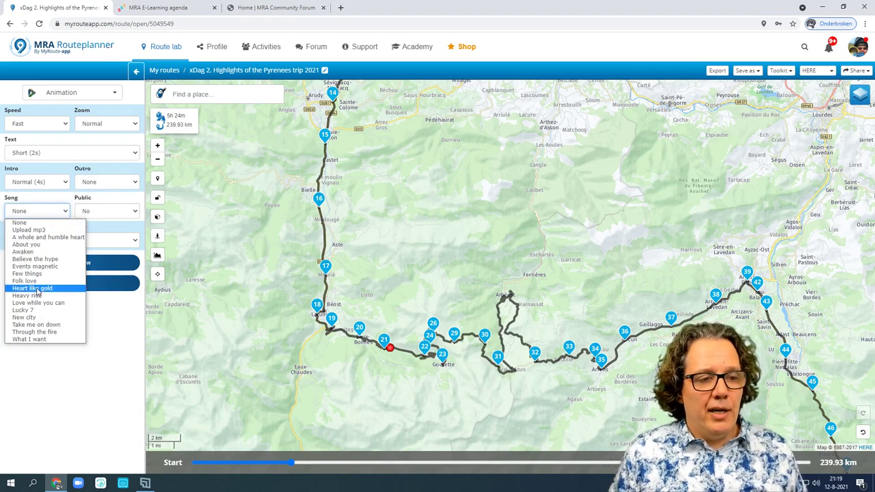
pyautogui.click(14, 223)
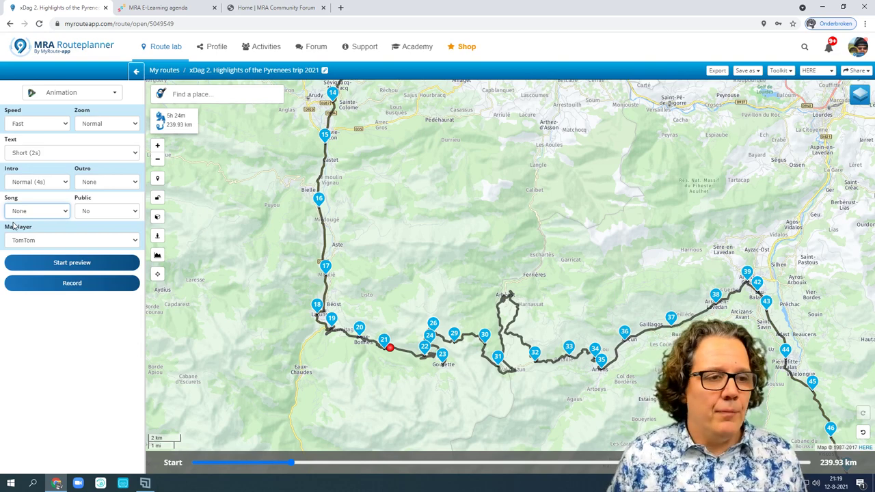
pyautogui.click(21, 212)
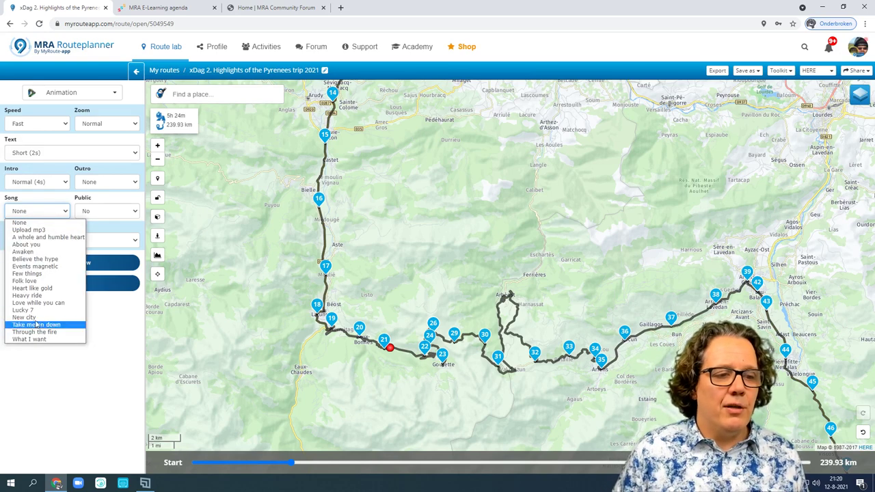
pyautogui.click(48, 221)
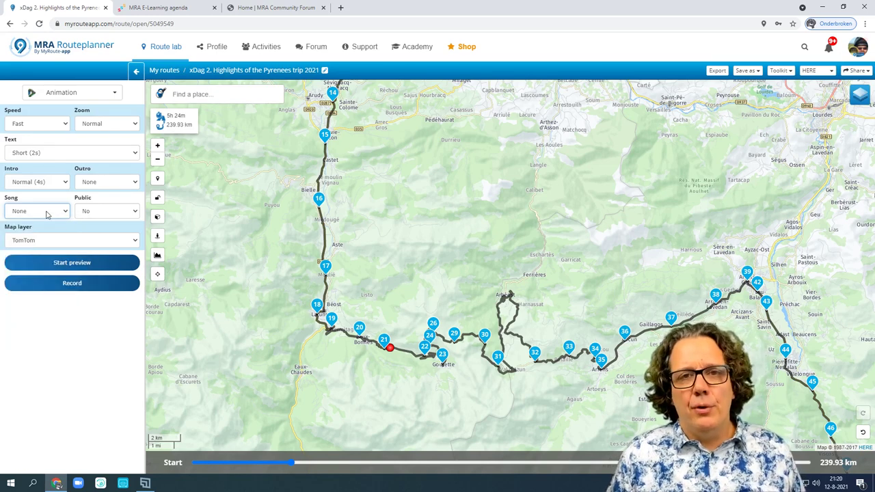
pyautogui.click(102, 213)
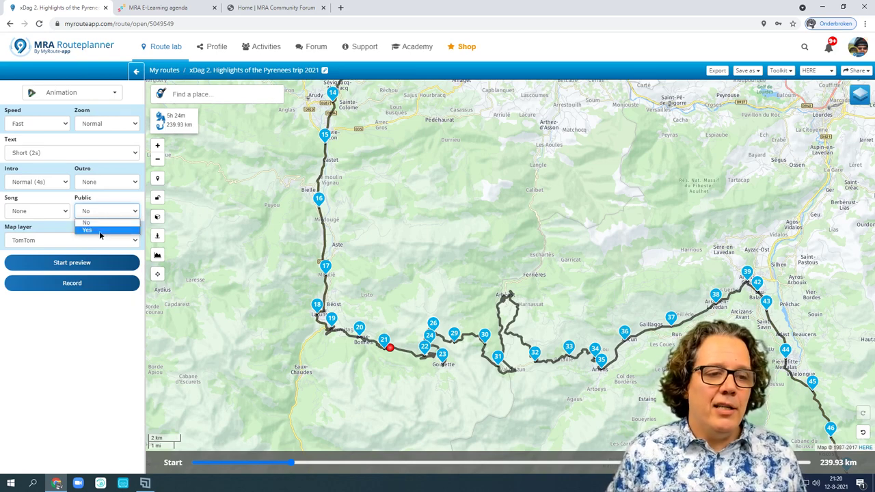
pyautogui.click(100, 230)
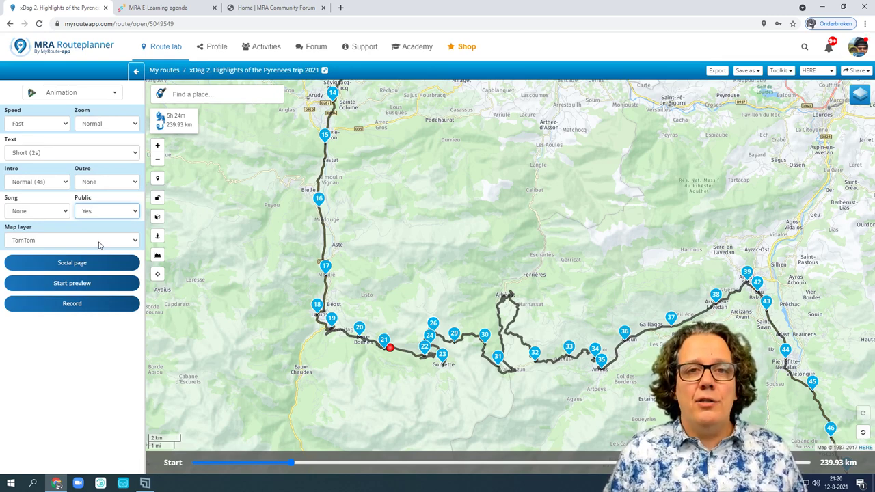
# Try the HERE satellite and Michelin map layers for the animation, and settle on the TomTom layer
pyautogui.click(99, 242)
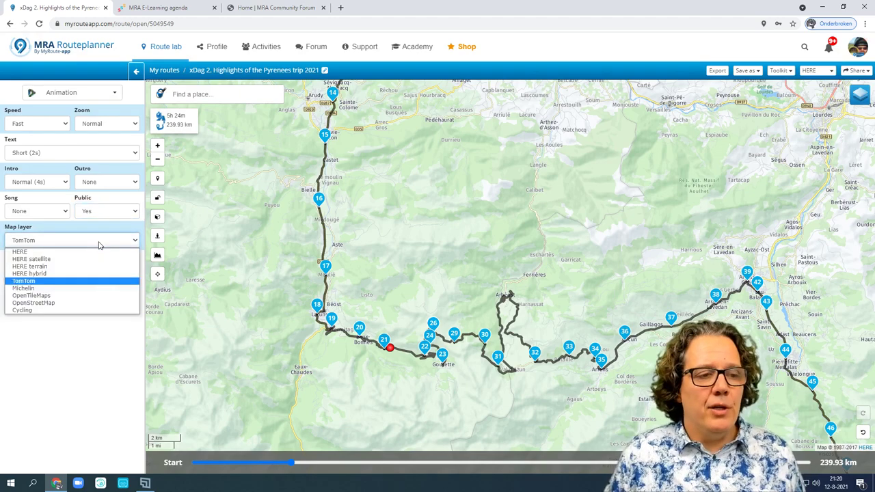
pyautogui.click(83, 259)
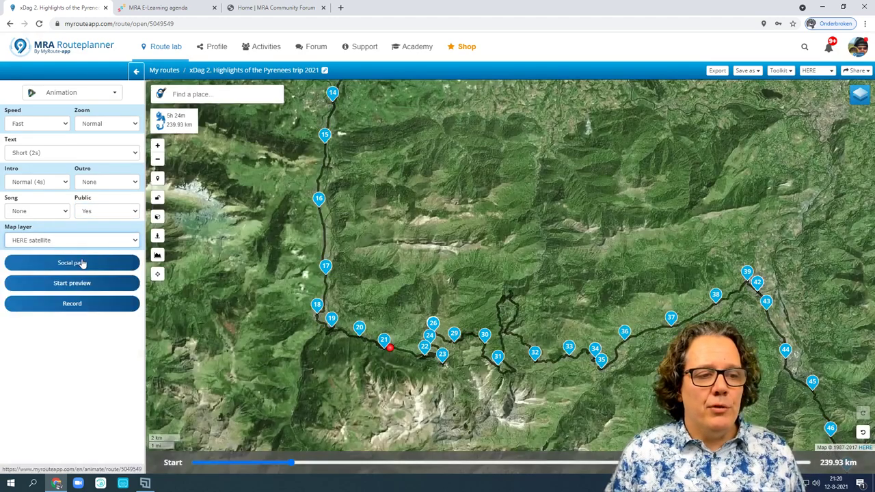
pyautogui.click(83, 242)
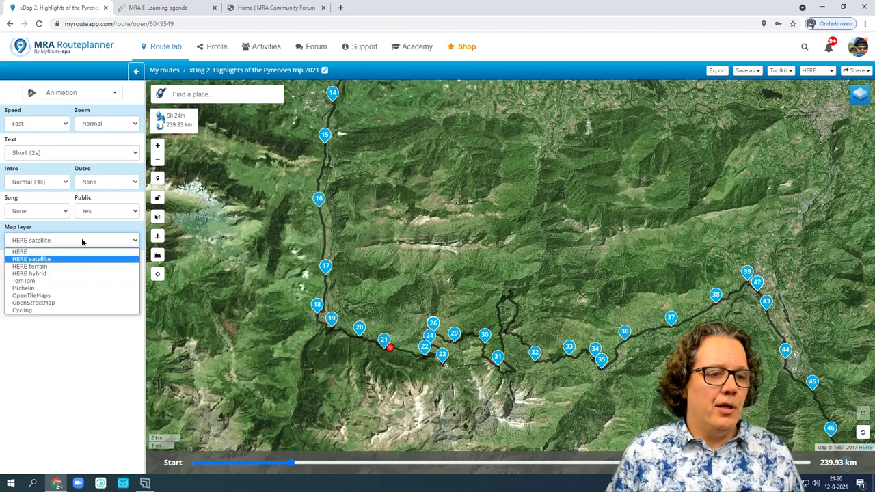
pyautogui.click(71, 294)
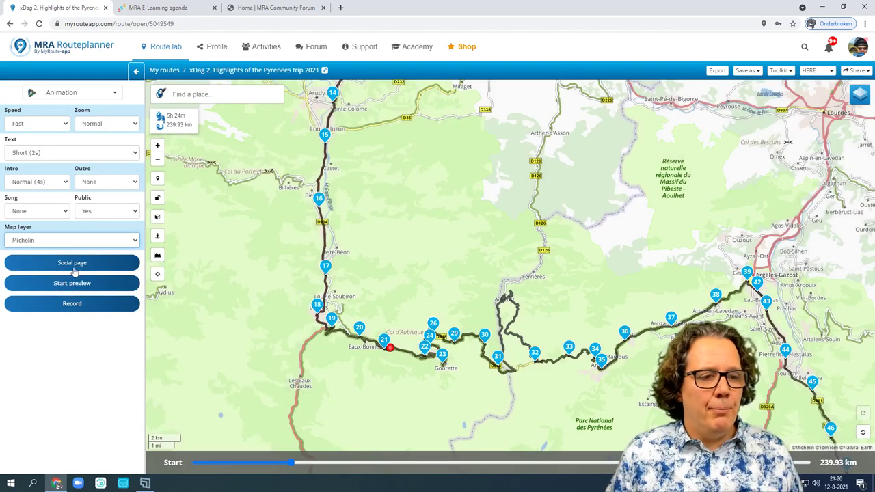
pyautogui.click(81, 246)
pyautogui.click(69, 281)
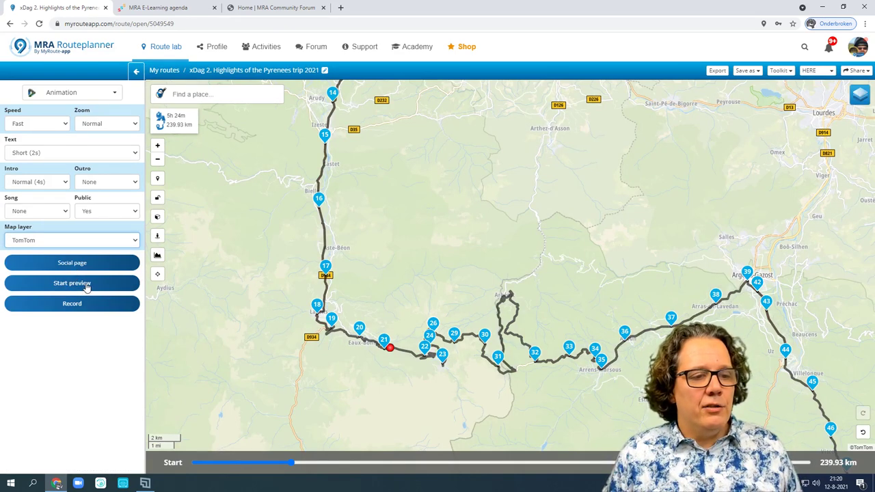
# Preview the route animation at Fast speed and Normal zoom, pause it past waypoint 12, and cancel the preview
pyautogui.click(86, 284)
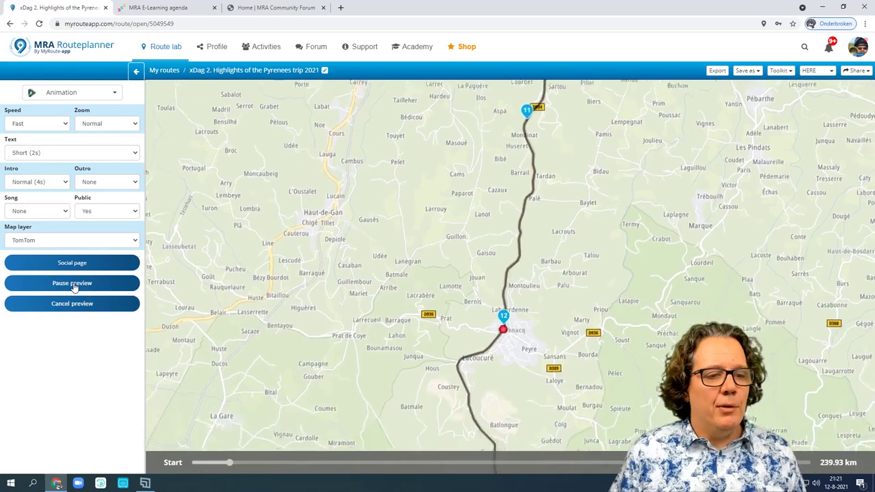
pyautogui.click(81, 285)
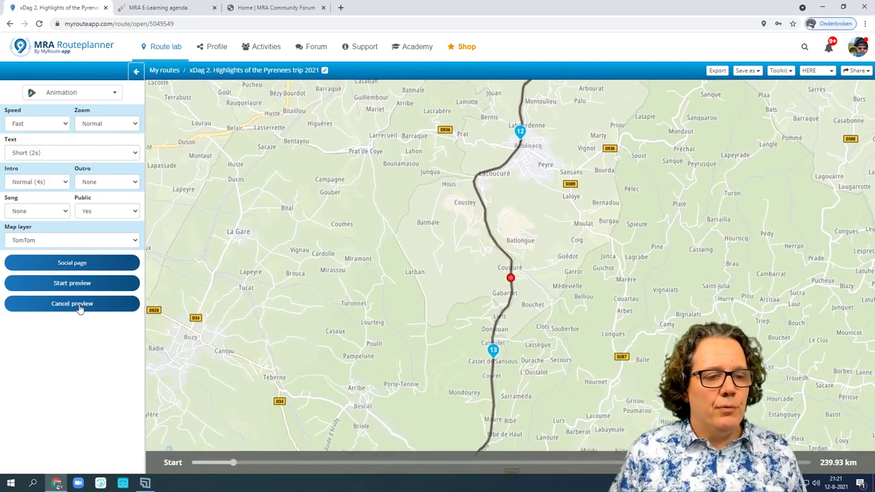
pyautogui.click(79, 303)
# Set the animation speed to Very slow and the zoom to Lowest, play the preview past waypoint 7, and cancel it
pyautogui.click(41, 127)
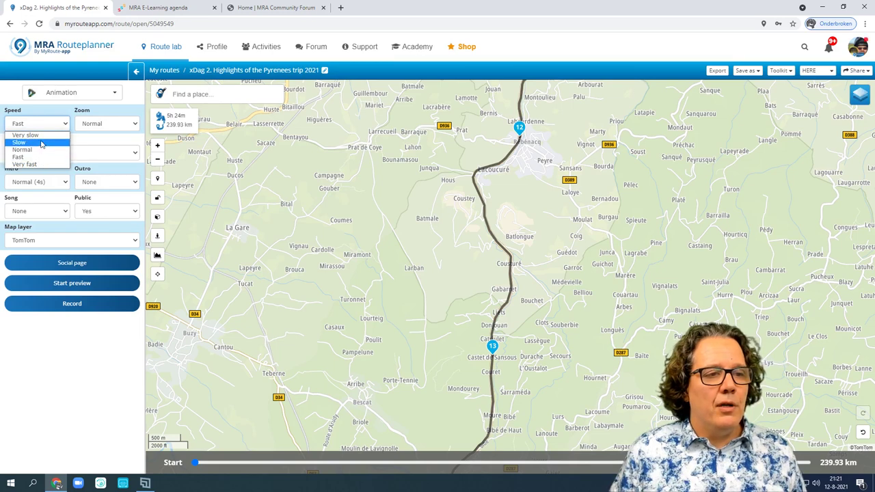
pyautogui.click(27, 135)
pyautogui.click(82, 125)
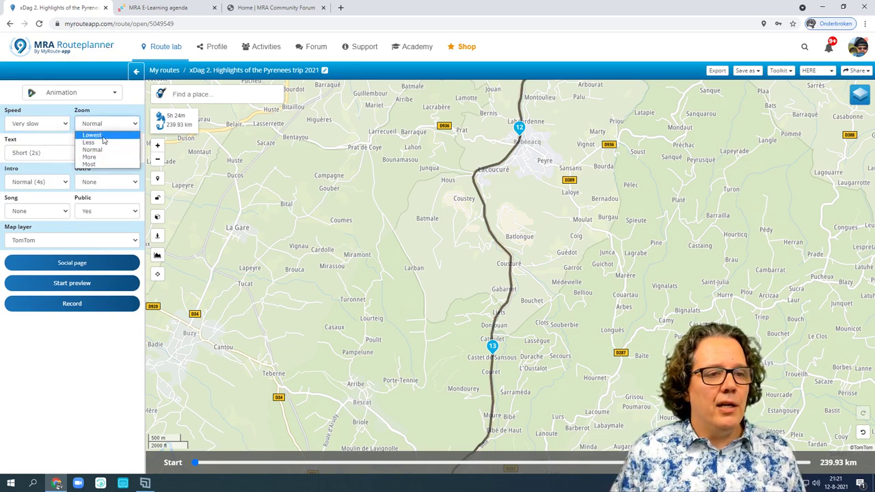
pyautogui.click(102, 136)
pyautogui.click(78, 286)
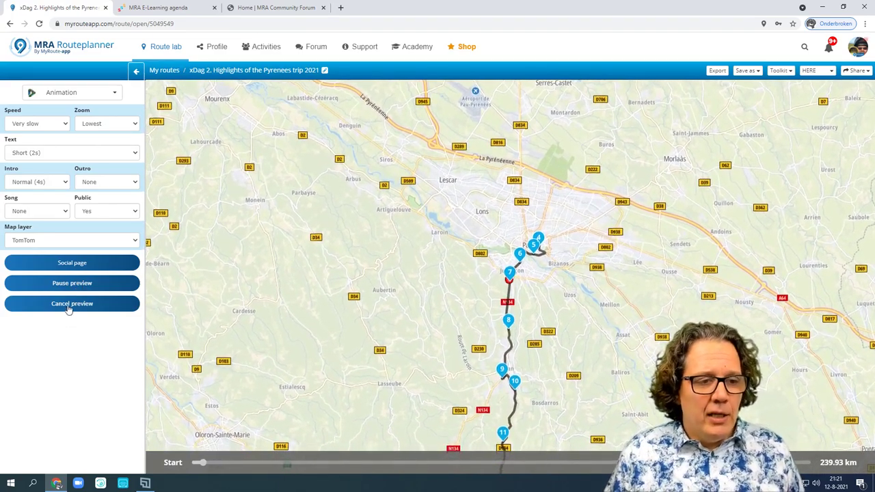
pyautogui.click(69, 305)
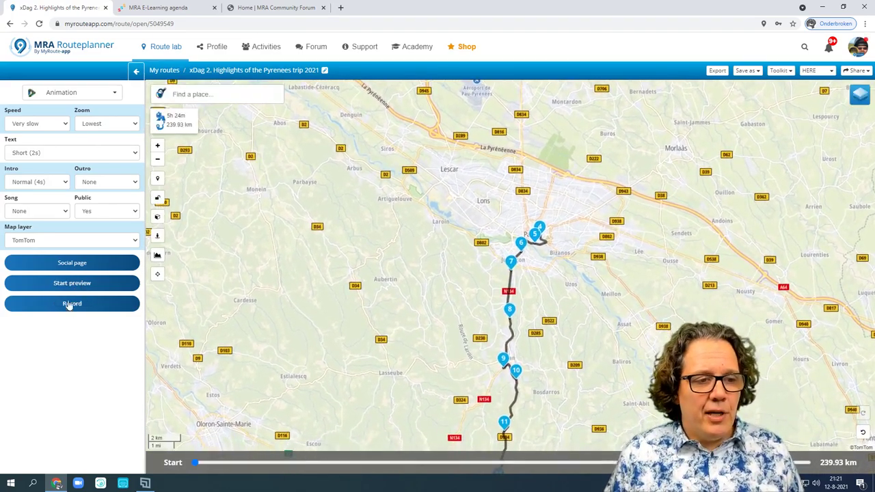
# View the animation's public social page and return to the route planner
pyautogui.click(75, 265)
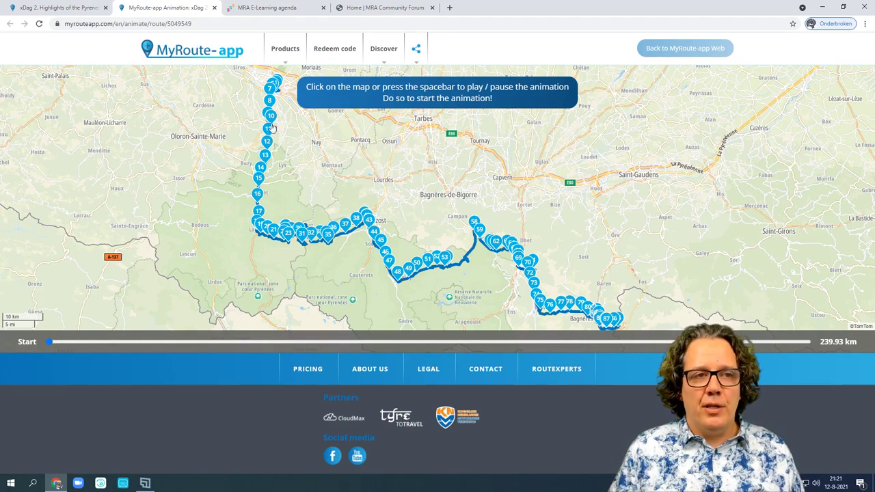
pyautogui.click(57, 8)
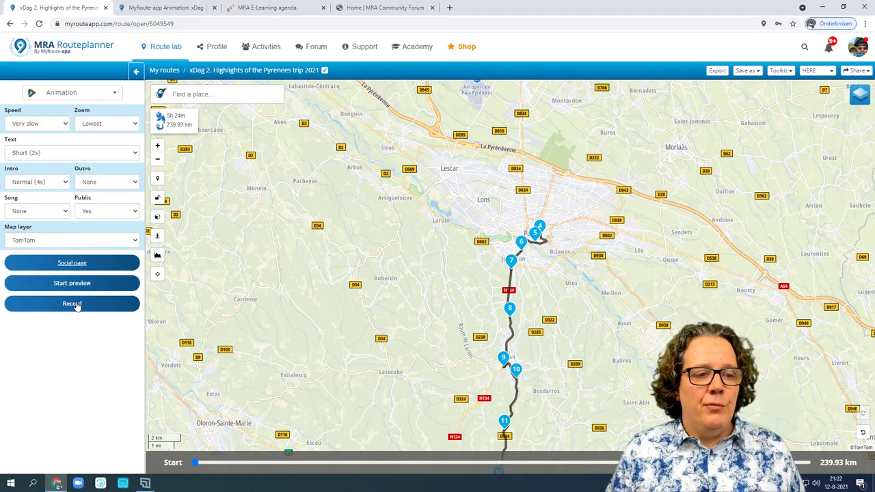
# Set the animation speed back to Fast and choose a different zoom level for the animation
pyautogui.click(37, 124)
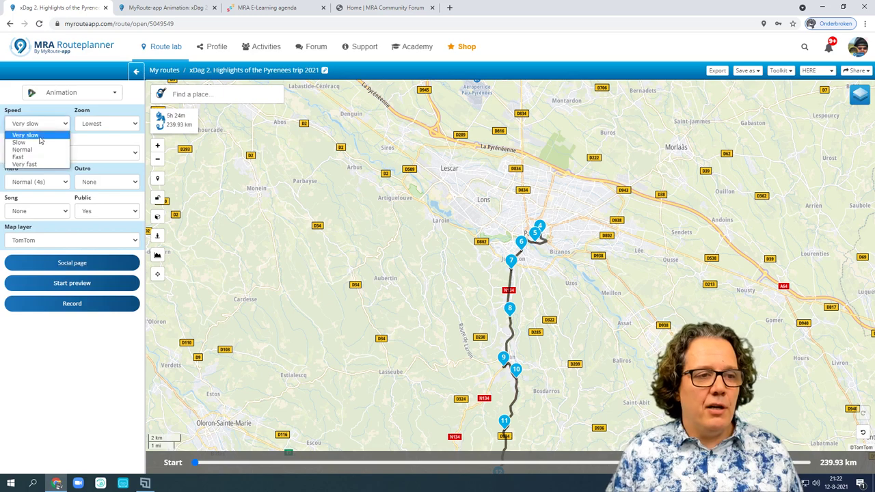
pyautogui.click(27, 160)
pyautogui.click(80, 124)
pyautogui.click(101, 153)
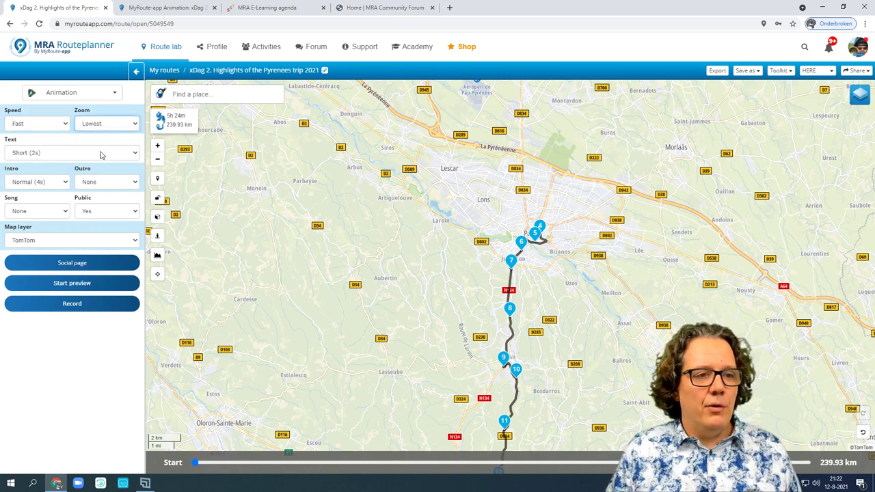
# Review the animation recording instructions and the video quality, framerate and resolution options, and cancel without recording
pyautogui.click(47, 302)
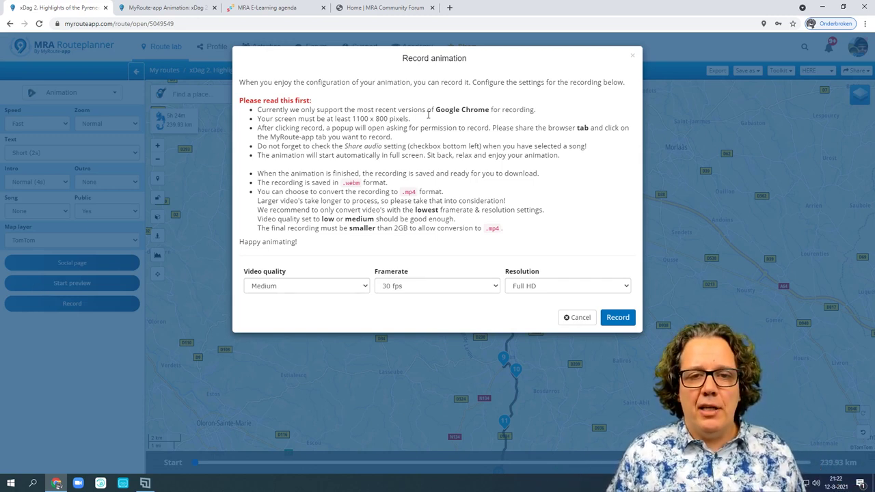
pyautogui.click(334, 286)
pyautogui.click(333, 286)
pyautogui.click(333, 286)
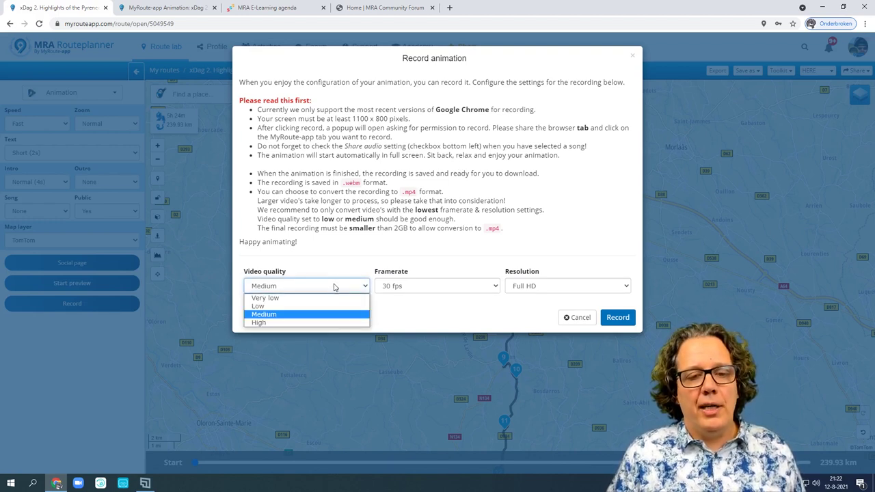
pyautogui.click(425, 286)
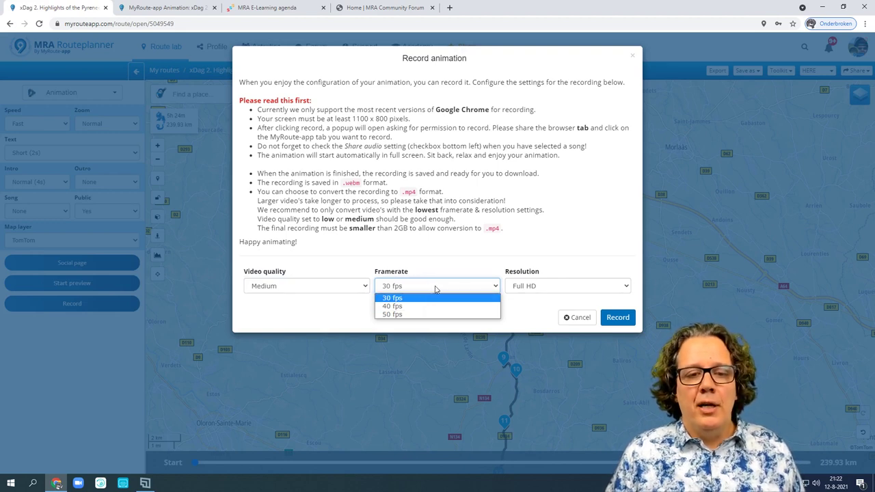
pyautogui.click(435, 287)
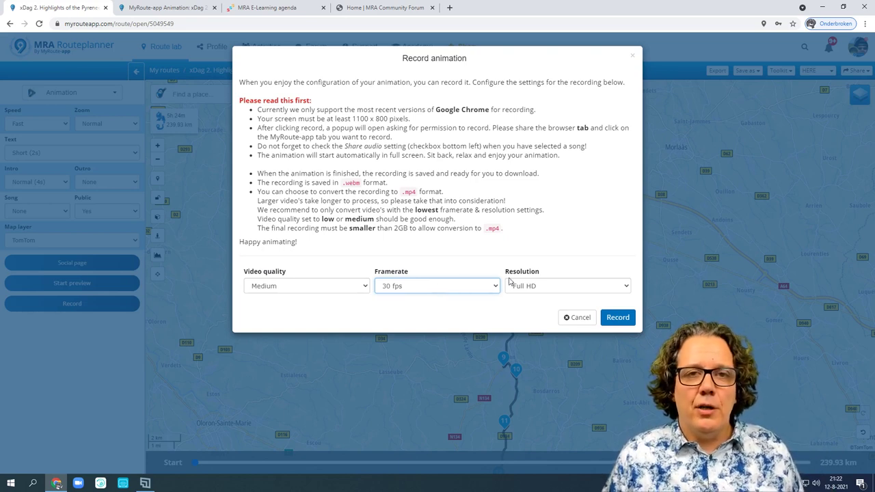
pyautogui.click(534, 286)
pyautogui.click(535, 287)
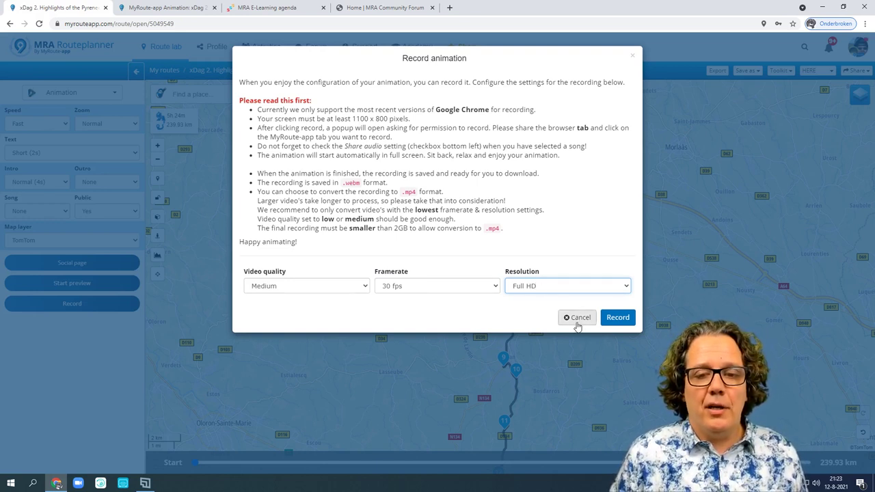
pyautogui.click(632, 58)
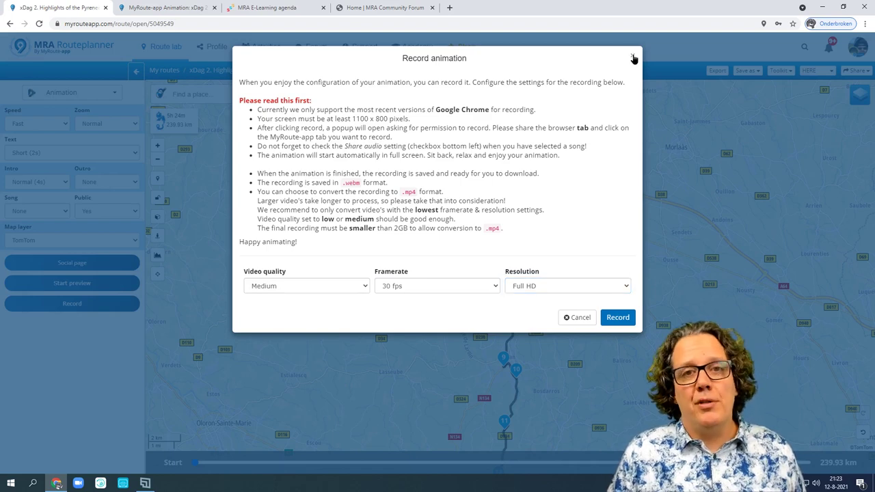
pyautogui.click(576, 317)
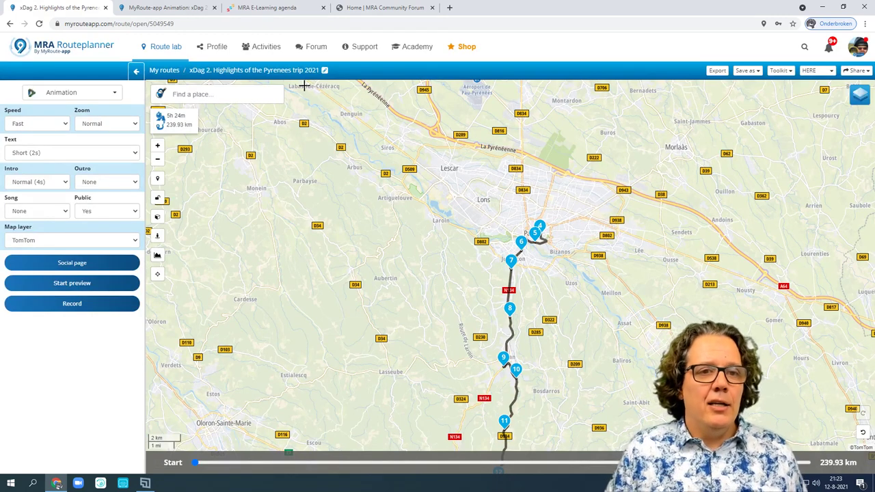
# Open the 185.45 km tracklog "Dag 4. Highlights of the Pyrenees trip 2021" from the profile's tracklogs
pyautogui.click(171, 52)
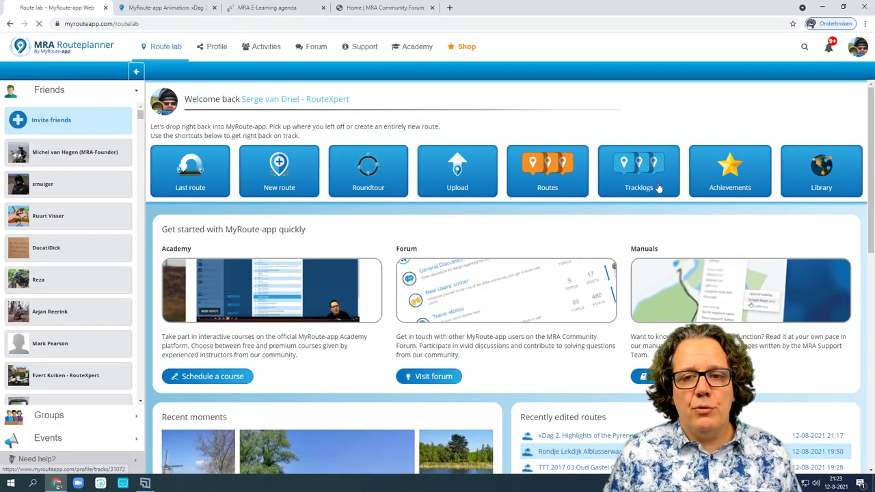
pyautogui.click(658, 187)
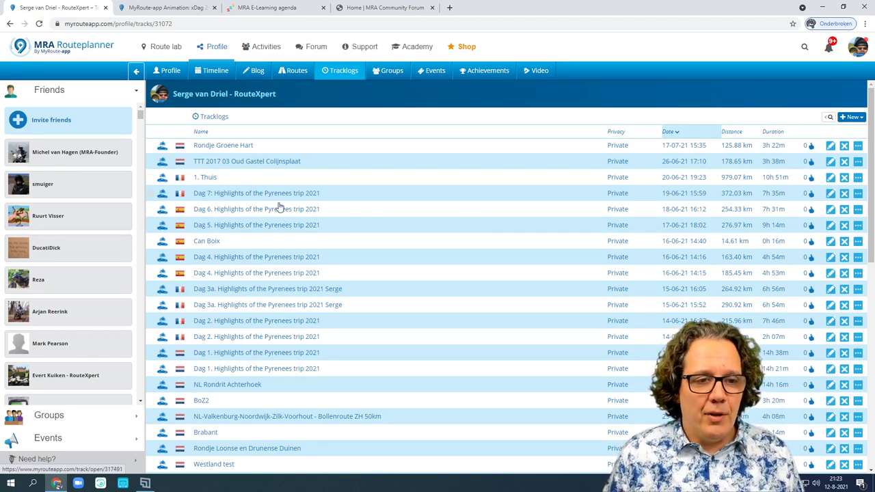
pyautogui.click(256, 276)
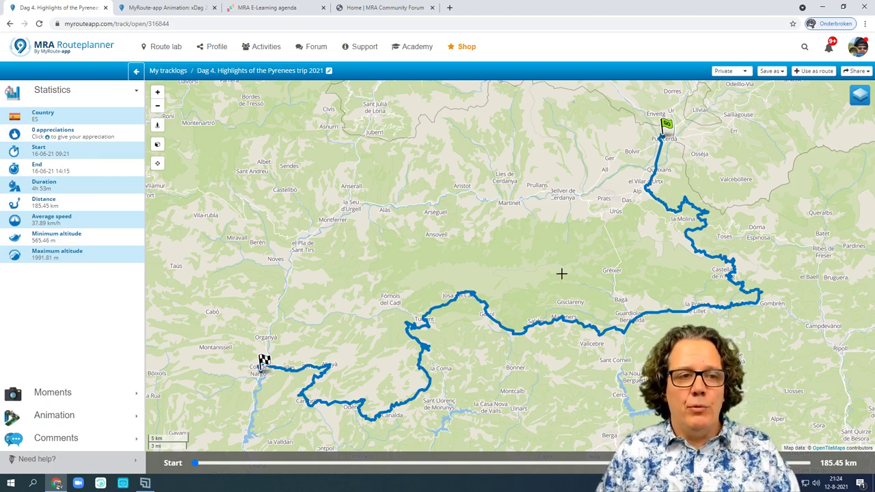
# View the Dag 4 tracklog in 3D, examine the terrain around the track, and return to the 2D view
pyautogui.click(157, 147)
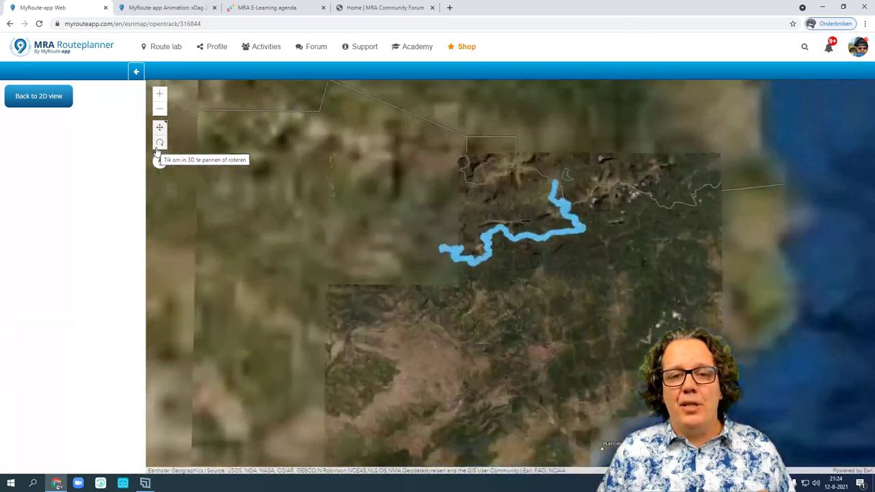
pyautogui.scroll(-3, 551, 312)
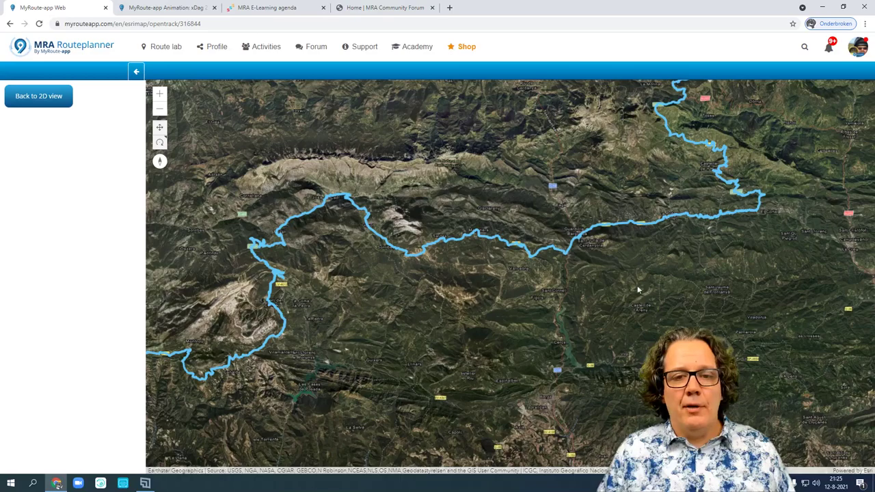
pyautogui.scroll(5, 637, 289)
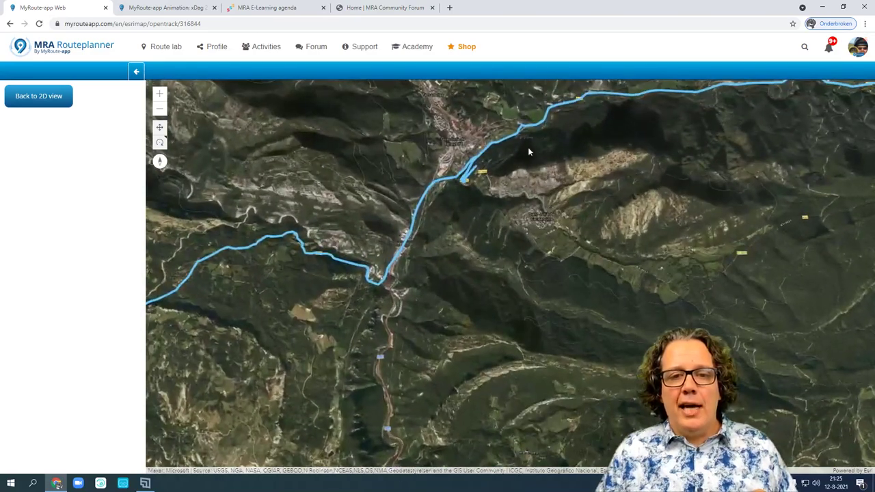
pyautogui.scroll(-3, 505, 161)
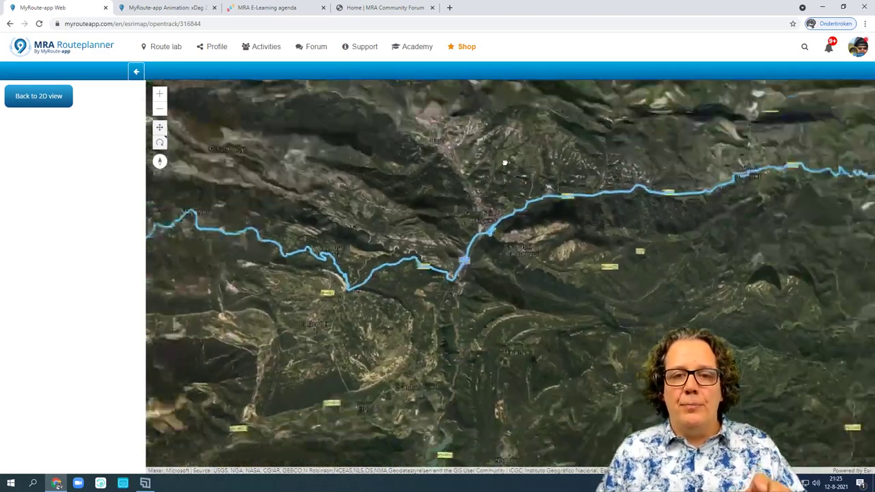
pyautogui.scroll(-2, 505, 162)
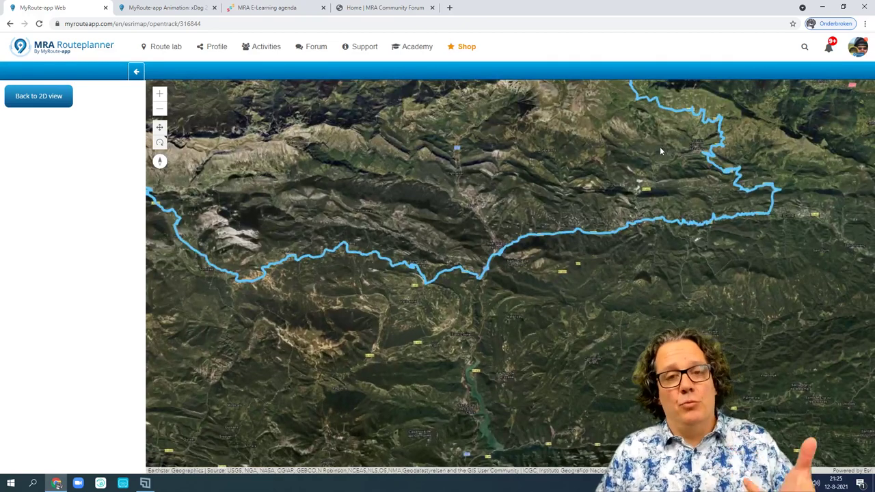
pyautogui.click(39, 98)
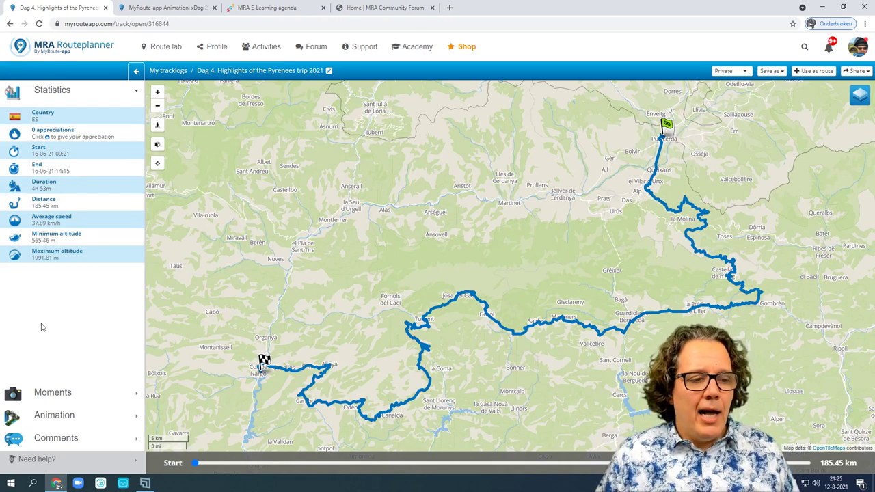
# Add a moment named "Stop 1" to the tracklog on the N-260 near Alp, north-east of Masella
pyautogui.click(45, 394)
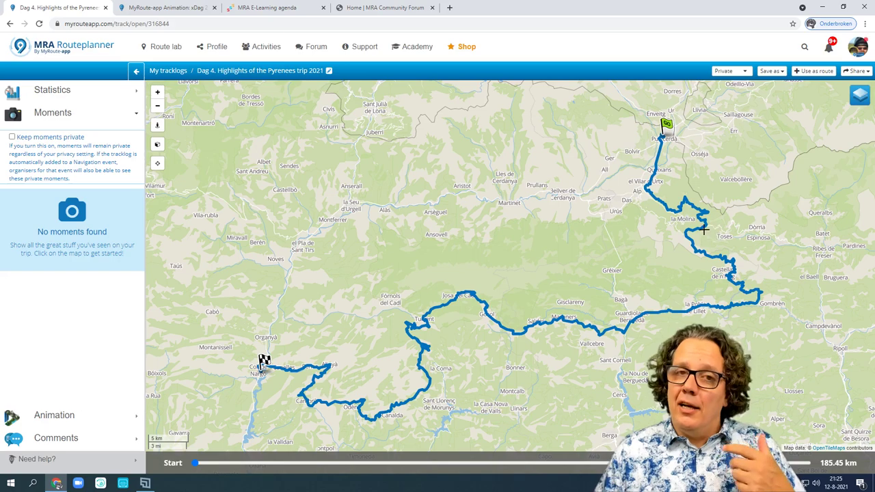
pyautogui.scroll(6, 667, 195)
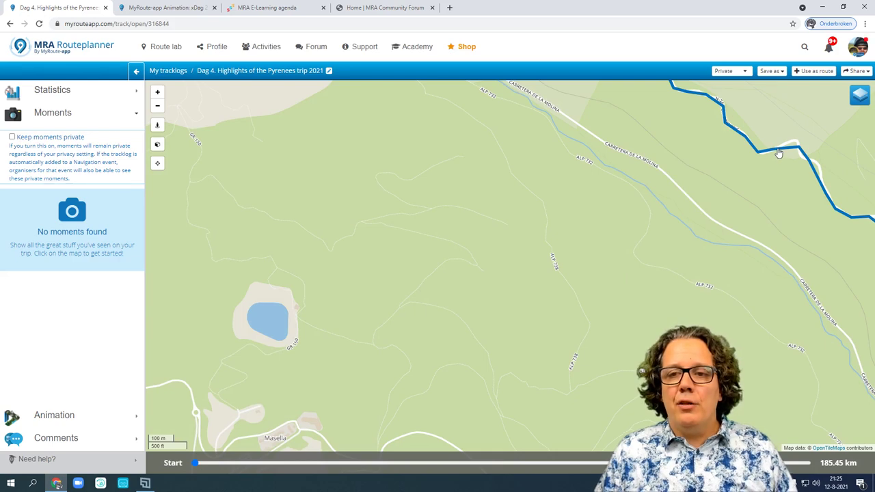
pyautogui.click(777, 152)
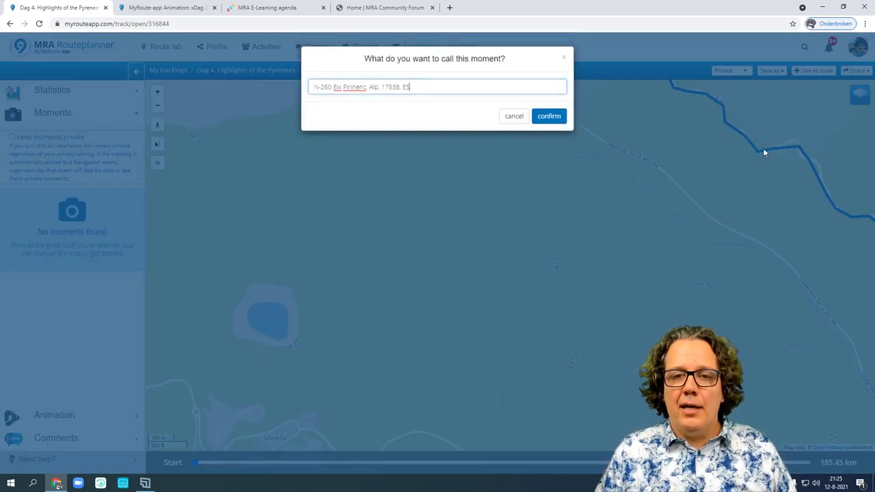
pyautogui.moveTo(479, 90); pyautogui.dragTo(267, 67)
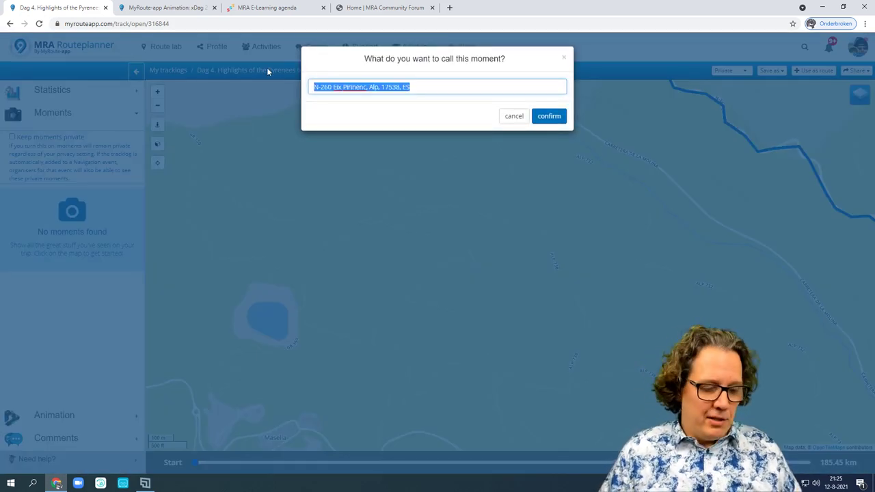
pyautogui.write('Stop 1')
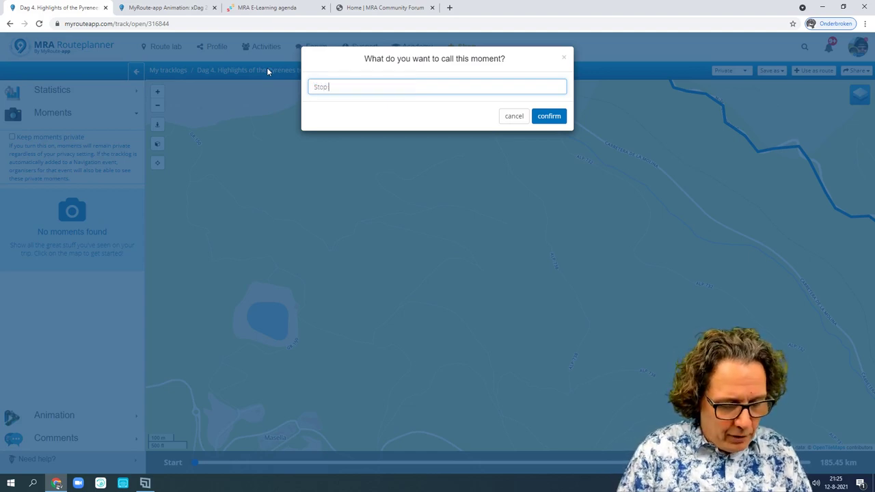
pyautogui.click(544, 116)
# Upload the image de-unieke-landschappen-van-de-veluwe_35146_original from the desktop to the Stop 1 moment
pyautogui.click(411, 184)
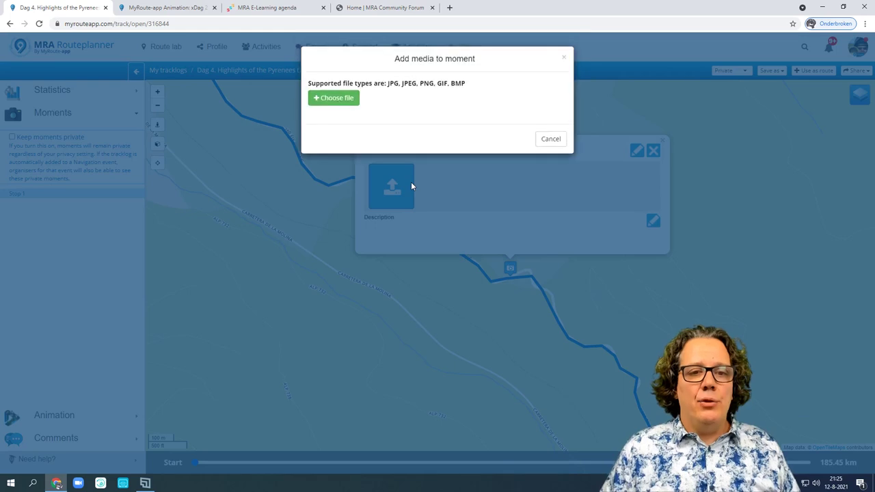
pyautogui.click(328, 101)
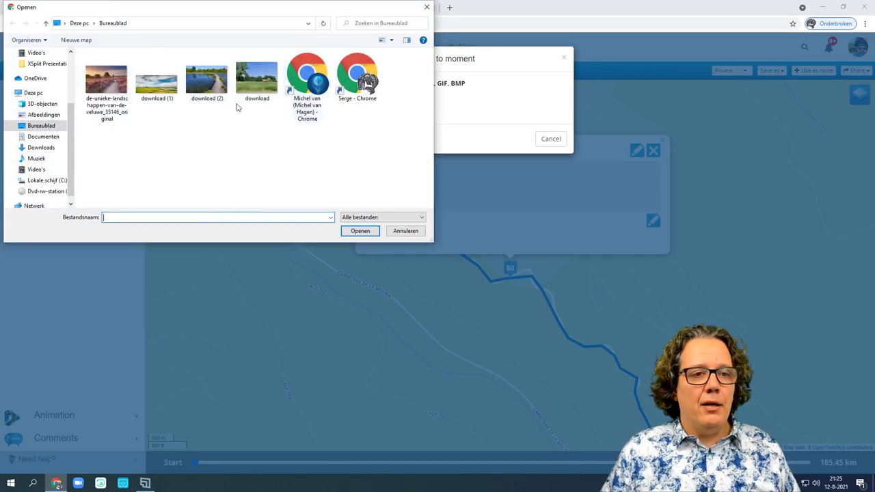
pyautogui.click(106, 86)
pyautogui.click(359, 231)
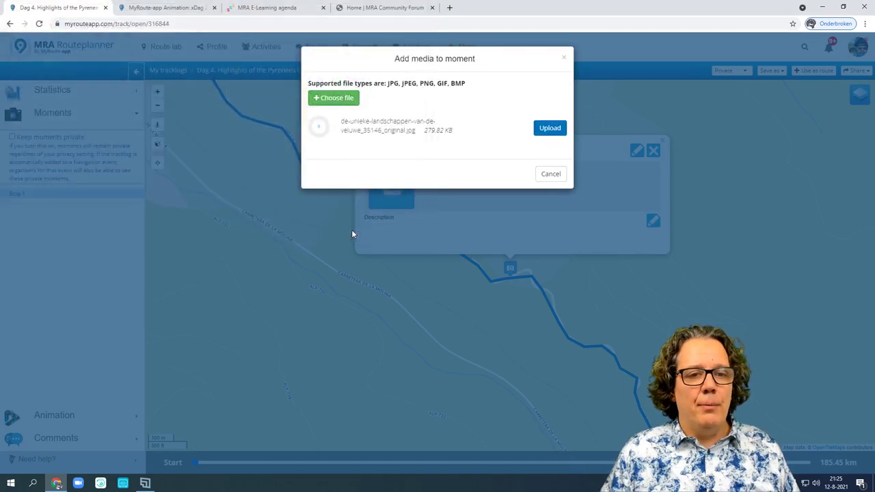
pyautogui.click(549, 130)
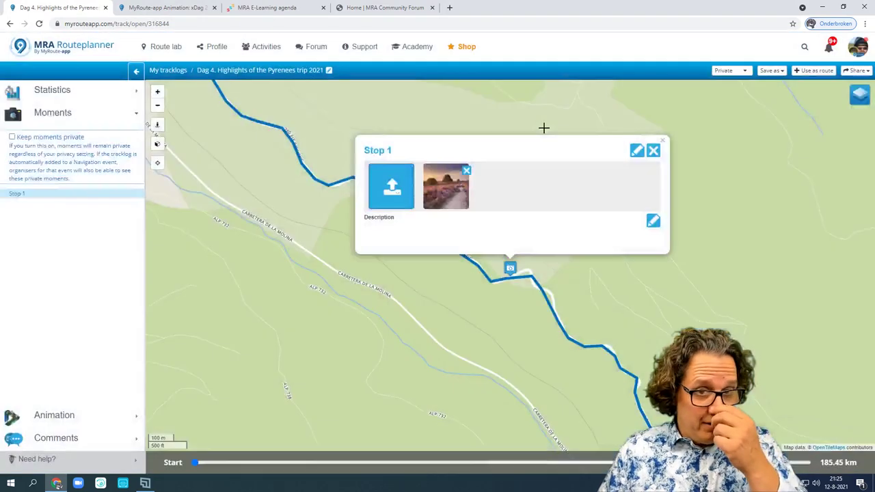
# Give the Stop 1 moment the description "Stop 123", save it and close the moment's details
pyautogui.click(654, 223)
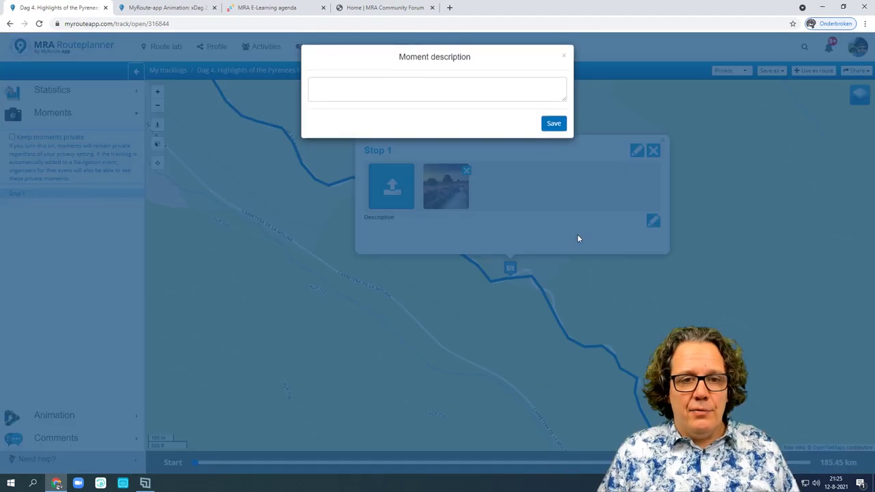
pyautogui.click(435, 98)
pyautogui.write('S')
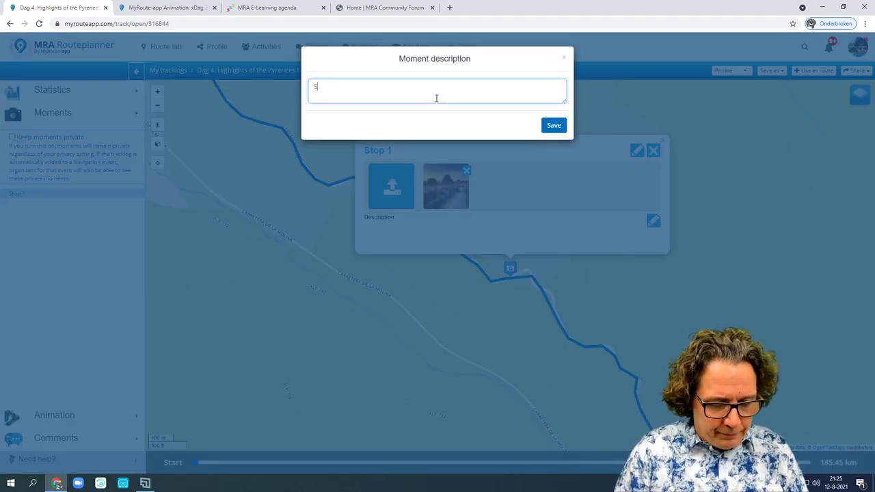
pyautogui.write('top 123')
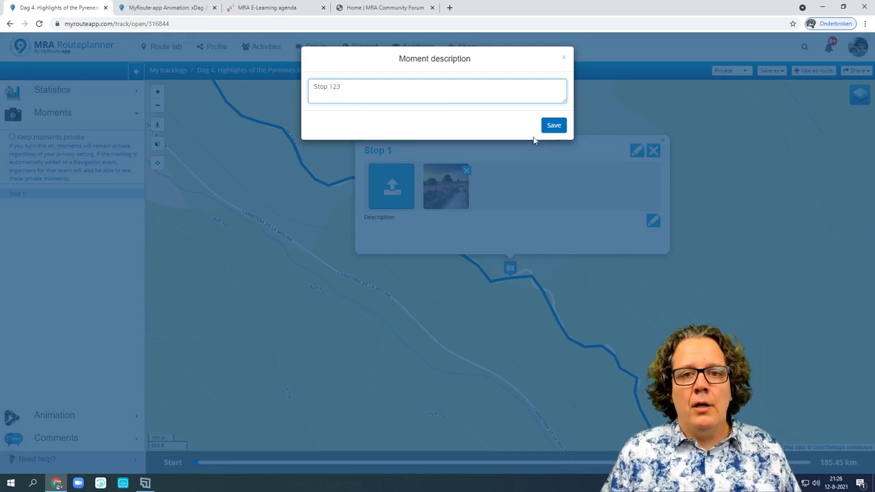
pyautogui.click(557, 129)
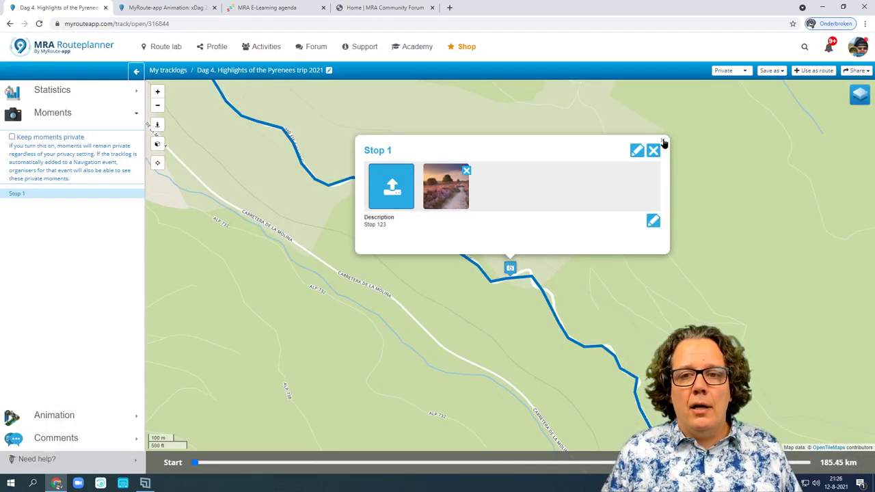
pyautogui.click(661, 141)
# Add a moment named "Hairpin!!" at the tracklog's sharp bend just south-east of Castellar de n'Hug
pyautogui.scroll(-2, 634, 230)
pyautogui.scroll(-1, 717, 315)
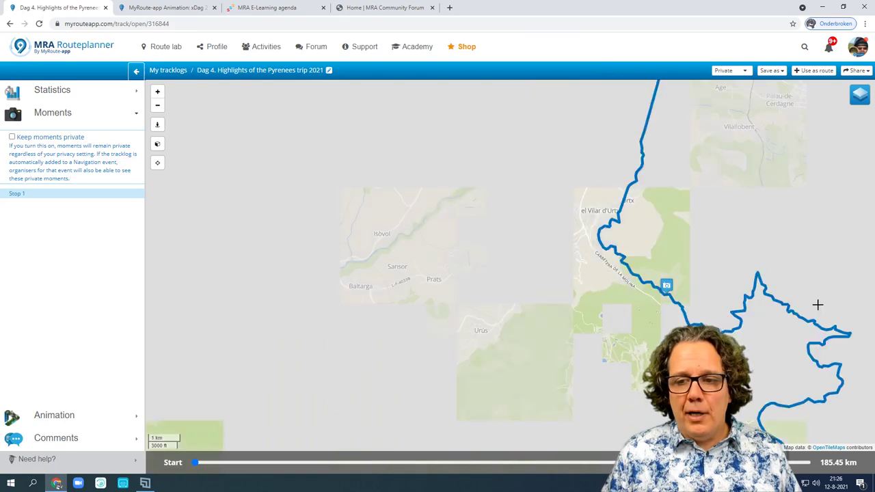
pyautogui.scroll(-1, 802, 433)
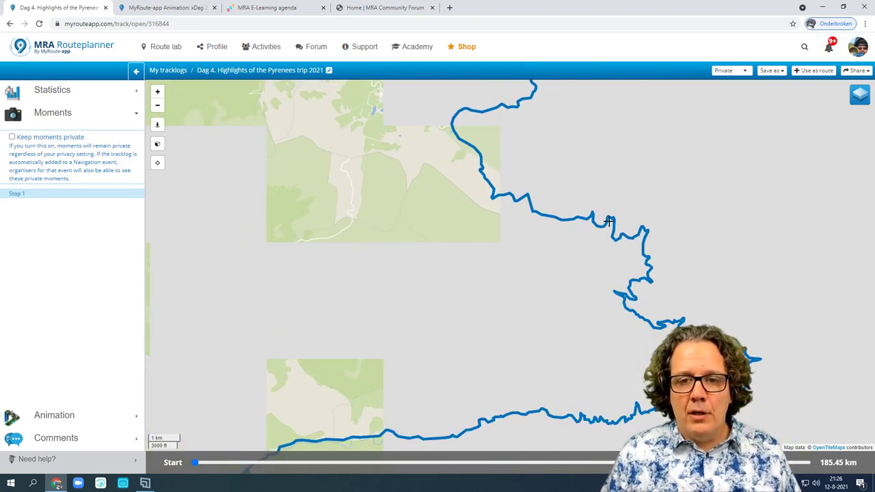
pyautogui.scroll(2, 607, 293)
pyautogui.scroll(2, 607, 292)
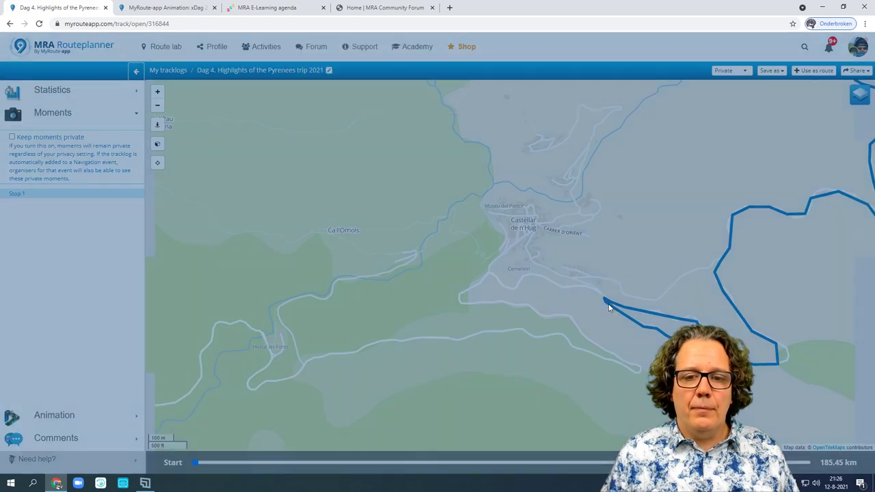
pyautogui.click(609, 308)
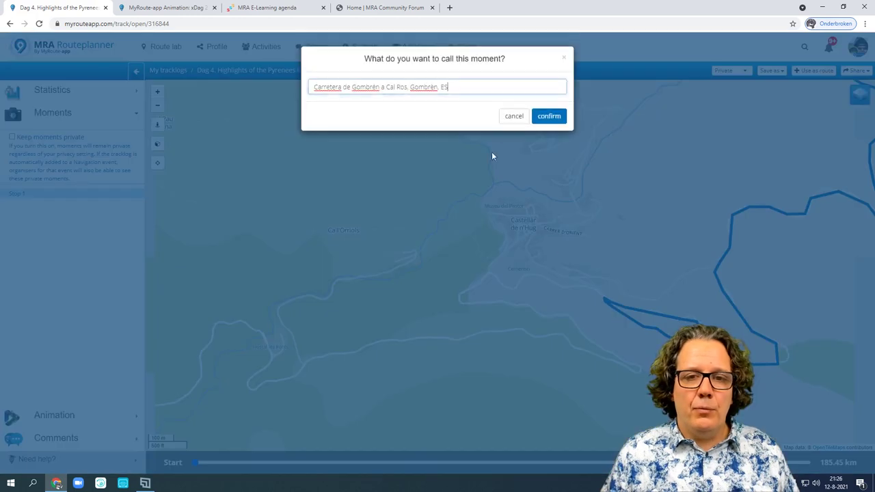
pyautogui.moveTo(502, 91); pyautogui.dragTo(231, 69)
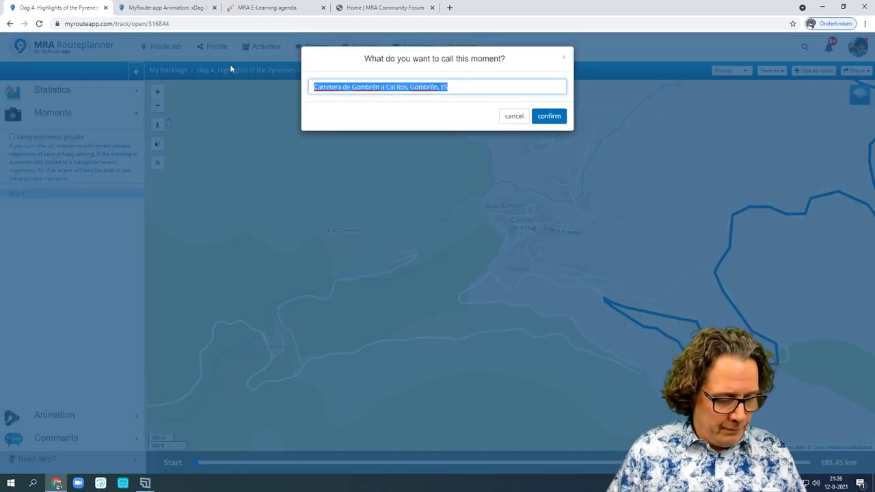
pyautogui.write('Hairp')
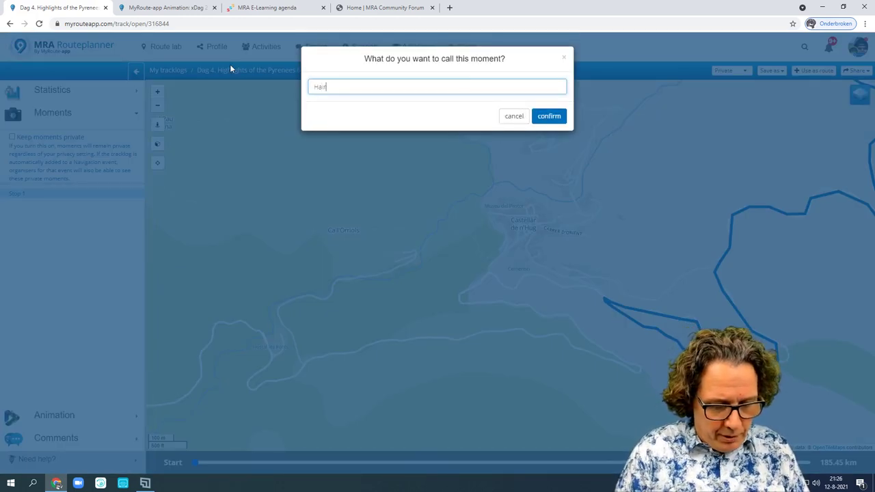
pyautogui.write('in')
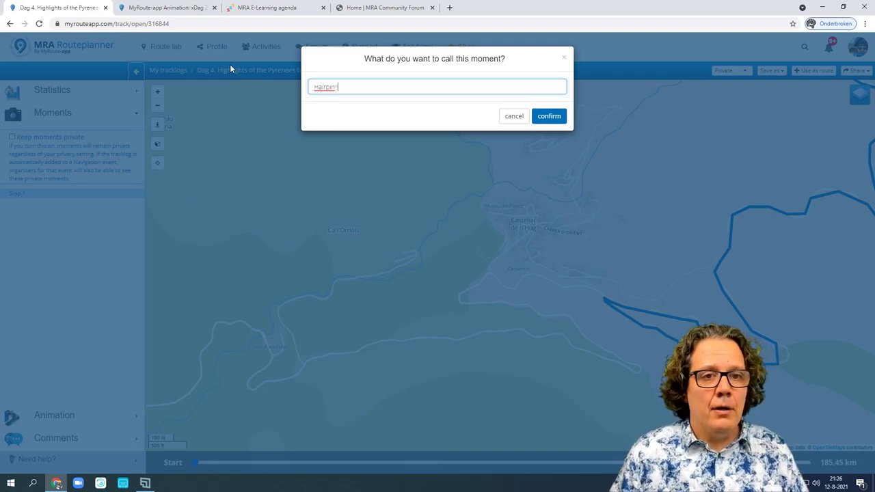
pyautogui.click(540, 116)
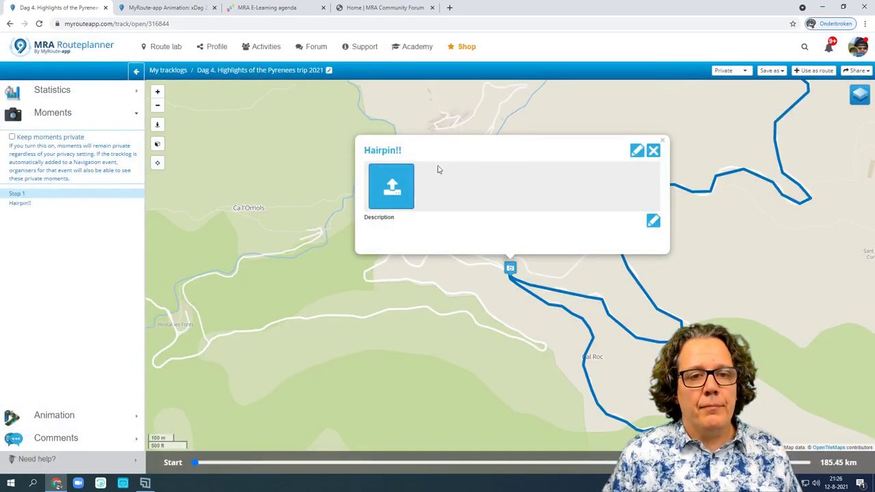
# Upload the image download (2) from the desktop to the Hairpin!! moment and close the moment's details
pyautogui.click(400, 193)
pyautogui.click(331, 101)
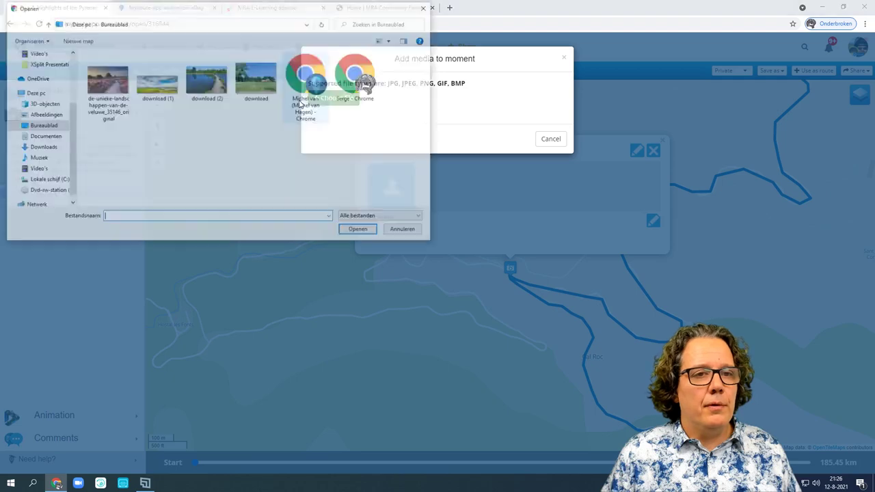
pyautogui.click(196, 84)
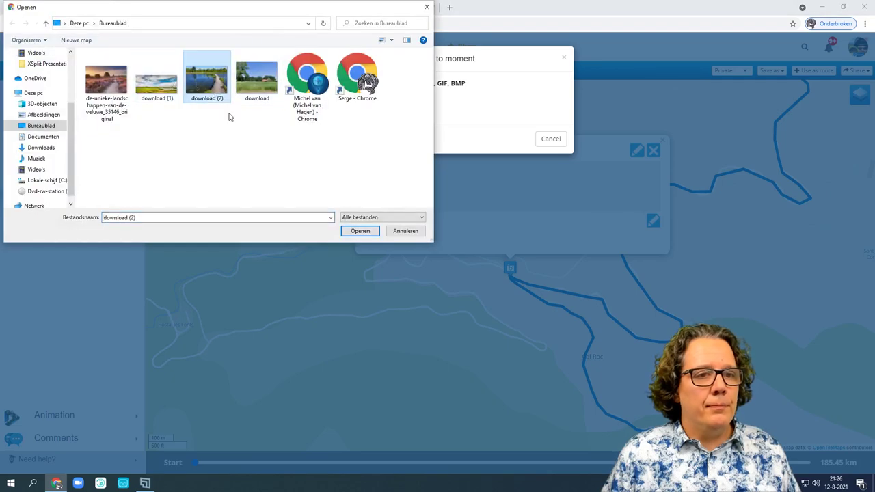
pyautogui.click(360, 230)
pyautogui.click(554, 132)
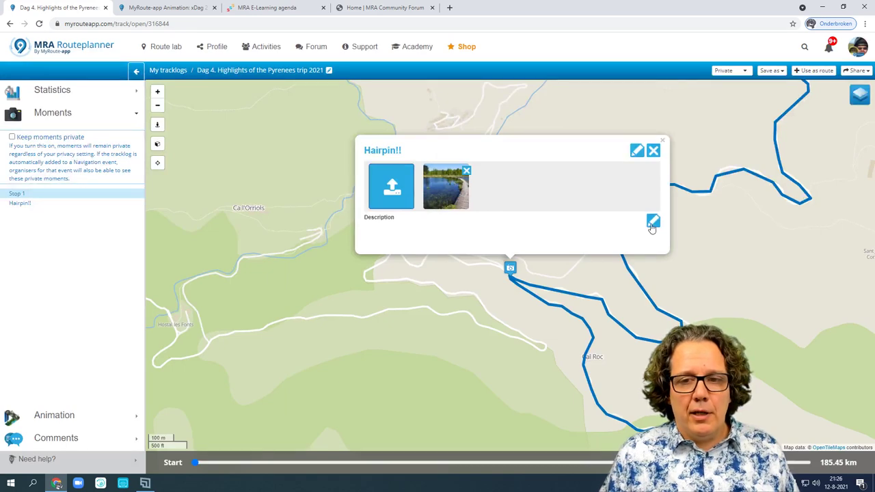
pyautogui.click(662, 141)
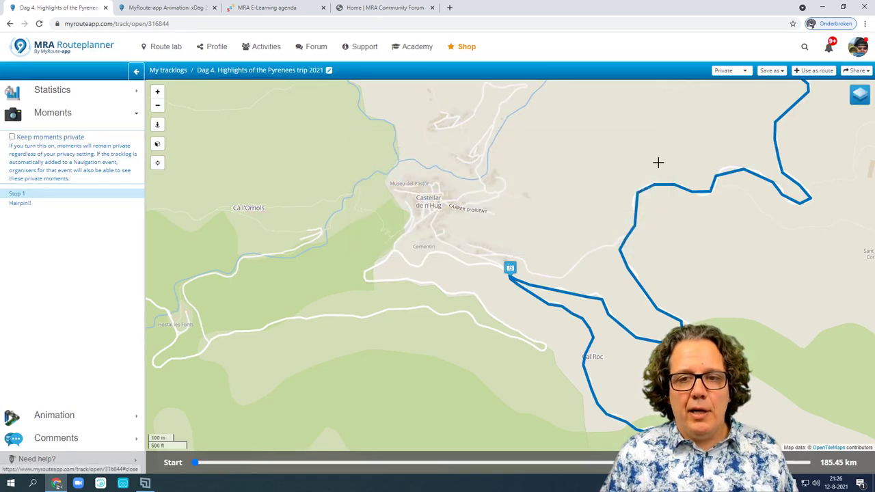
# Open Street View on the tracklog along Eix del Llobregat, just north of les Cases Noves del Collet
pyautogui.scroll(-1, 680, 226)
pyautogui.scroll(-2, 695, 263)
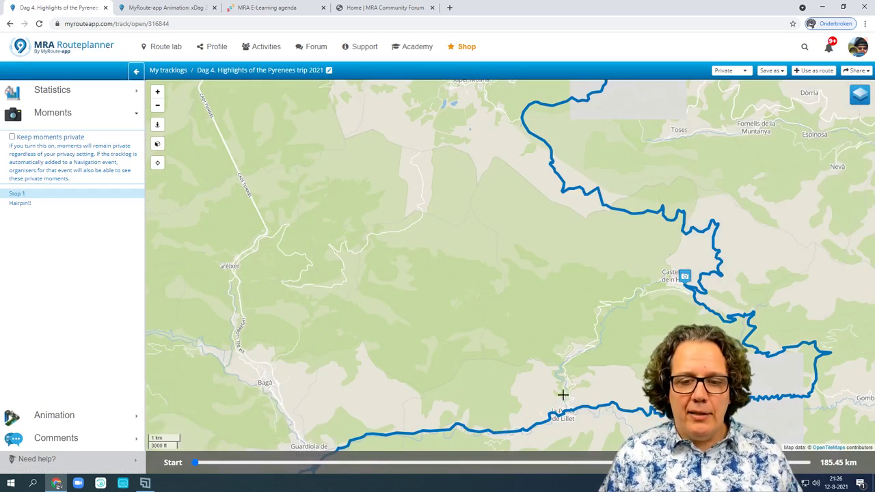
pyautogui.moveTo(562, 394); pyautogui.dragTo(601, 113)
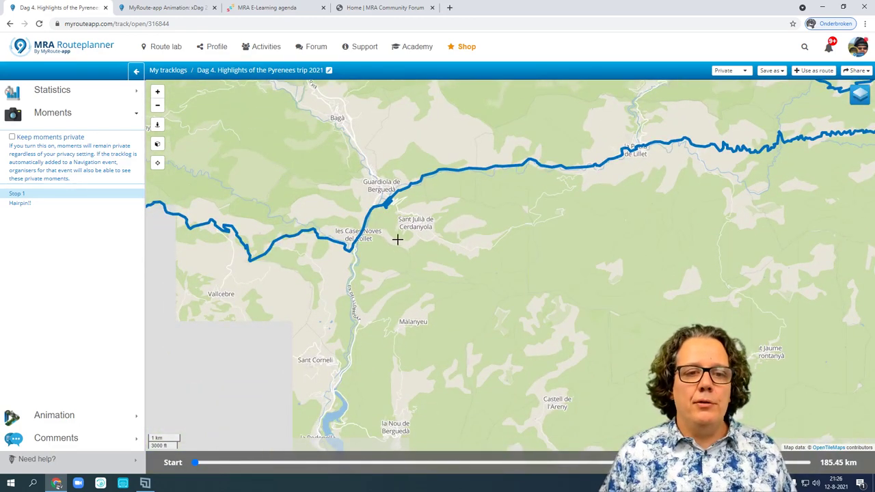
pyautogui.scroll(1, 353, 240)
pyautogui.scroll(5, 354, 240)
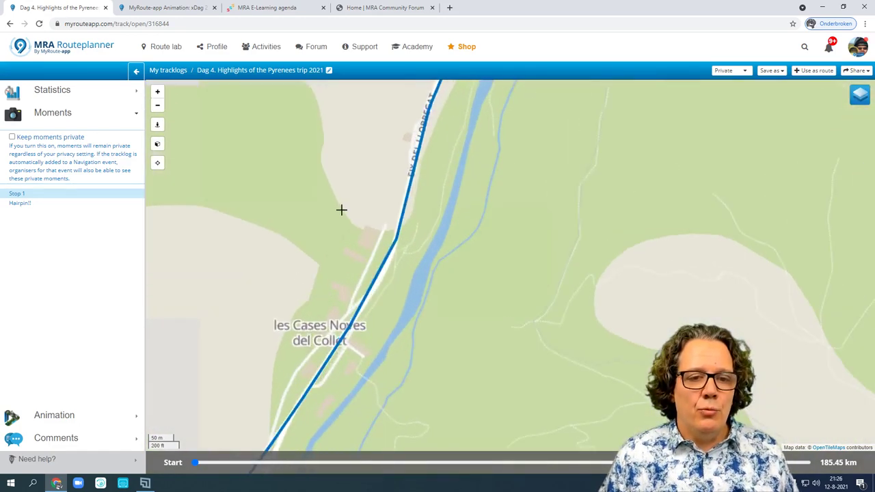
pyautogui.scroll(1, 387, 216)
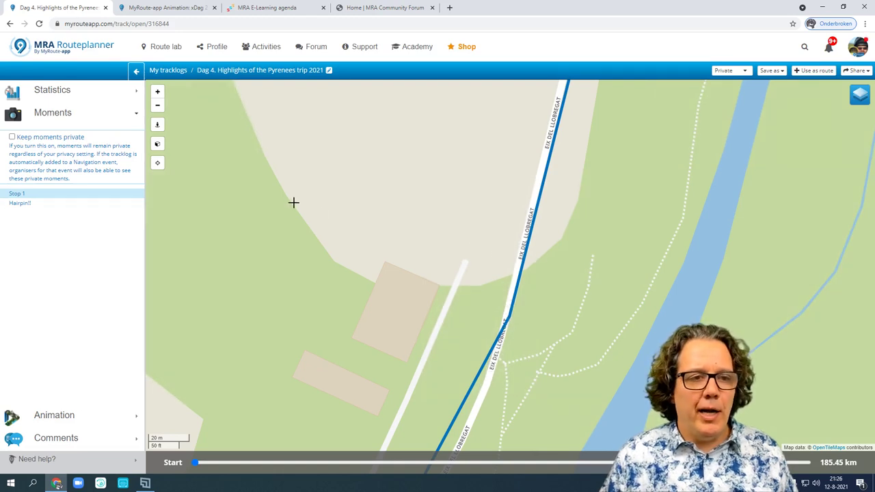
pyautogui.click(157, 126)
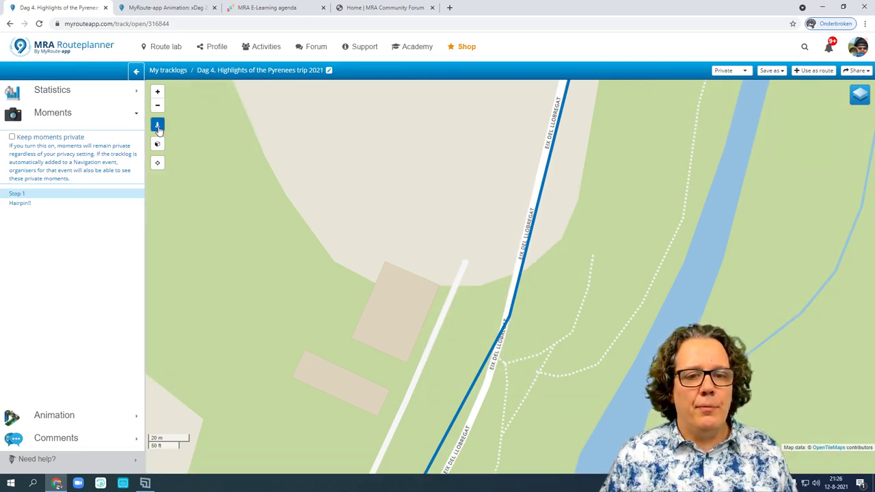
pyautogui.click(524, 245)
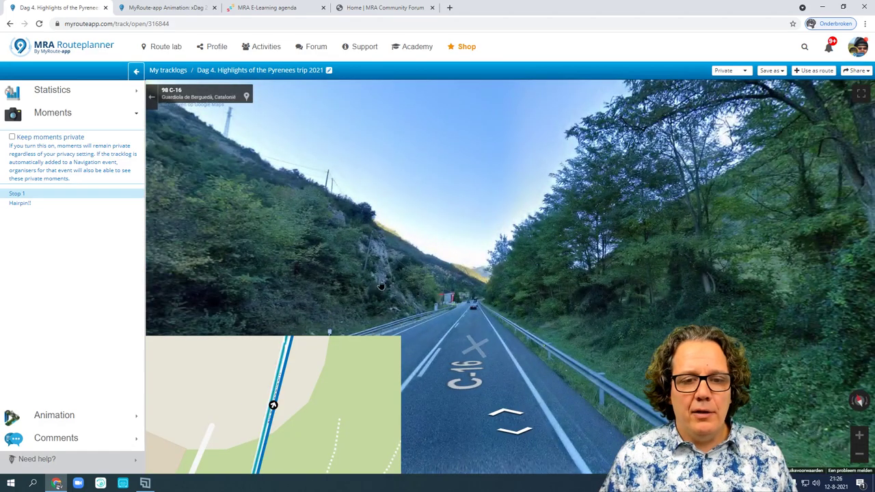
# Turn around in Street View and follow the road south to examine the restaurant buildings at Cases Noves del Collet
pyautogui.moveTo(475, 346); pyautogui.dragTo(442, 190)
pyautogui.moveTo(358, 207); pyautogui.dragTo(855, 210)
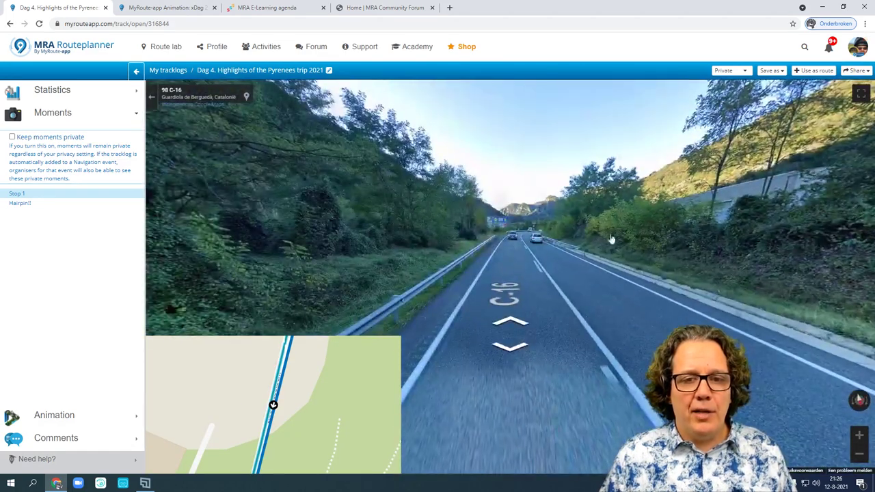
pyautogui.click(517, 234)
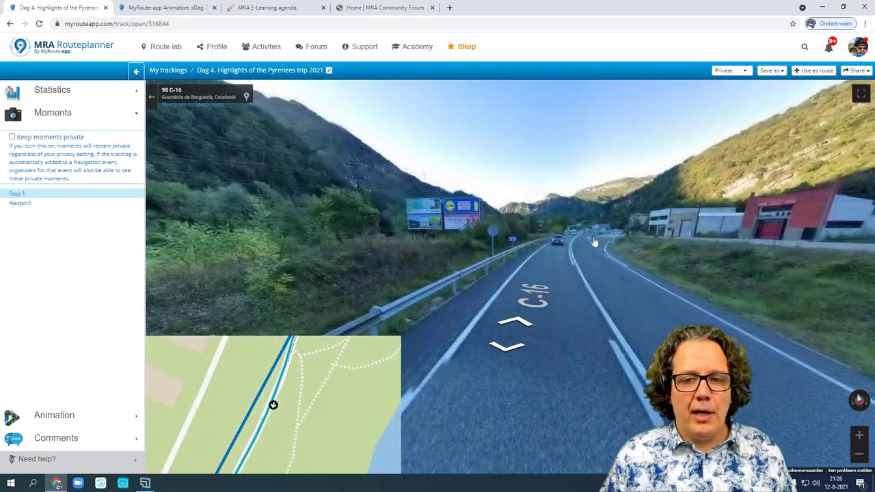
pyautogui.click(586, 237)
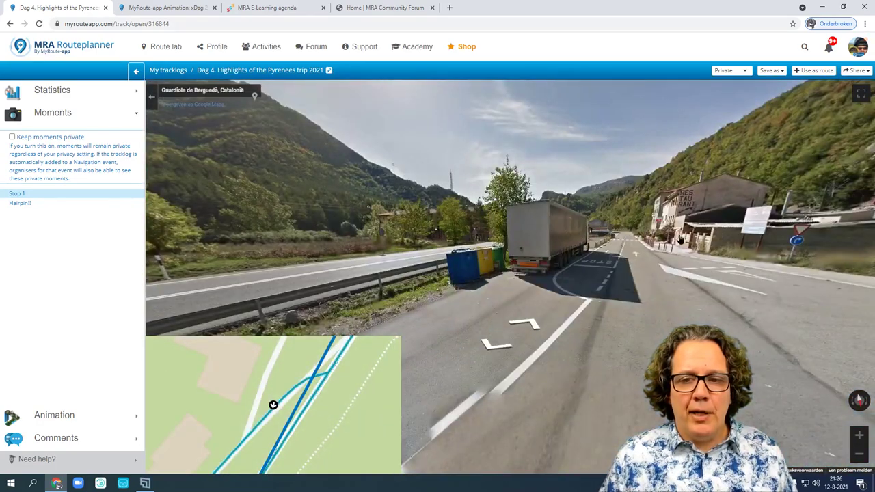
pyautogui.click(680, 238)
pyautogui.moveTo(836, 227); pyautogui.dragTo(428, 183)
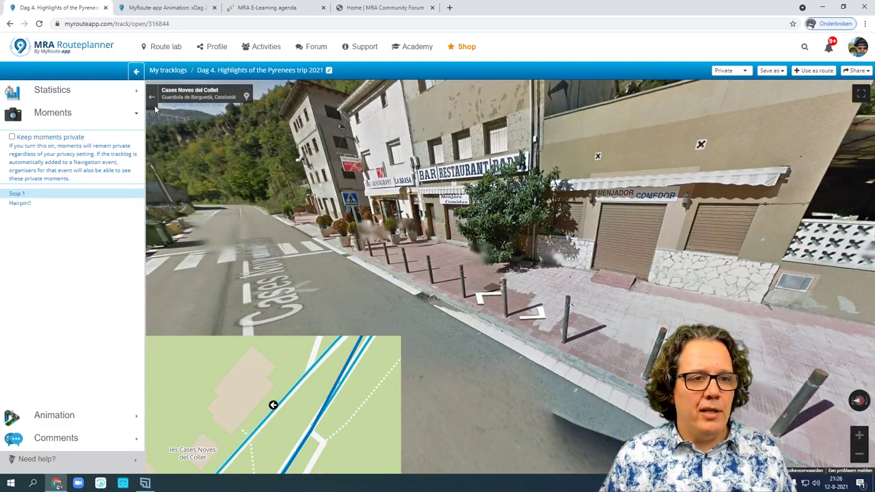
# View the restaurants in Street View from the tracklog's own road beside les Cases Noves del Collet, and return to the map
pyautogui.click(272, 406)
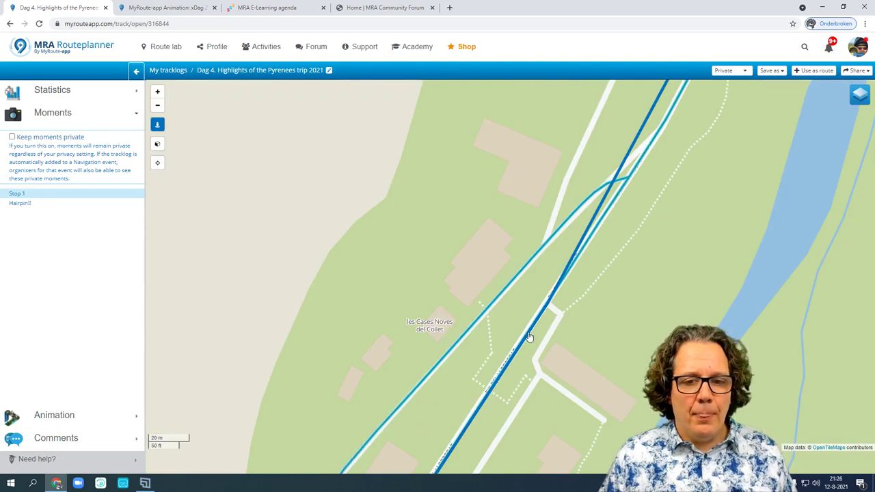
pyautogui.click(529, 336)
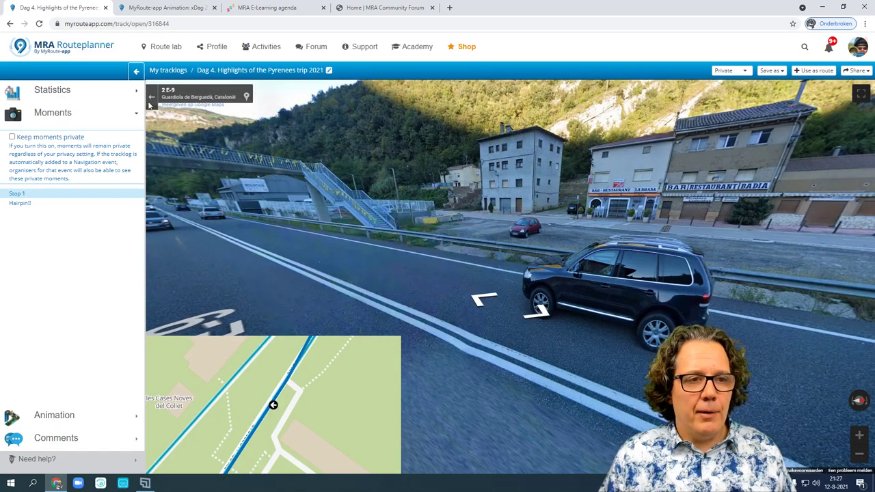
pyautogui.click(153, 99)
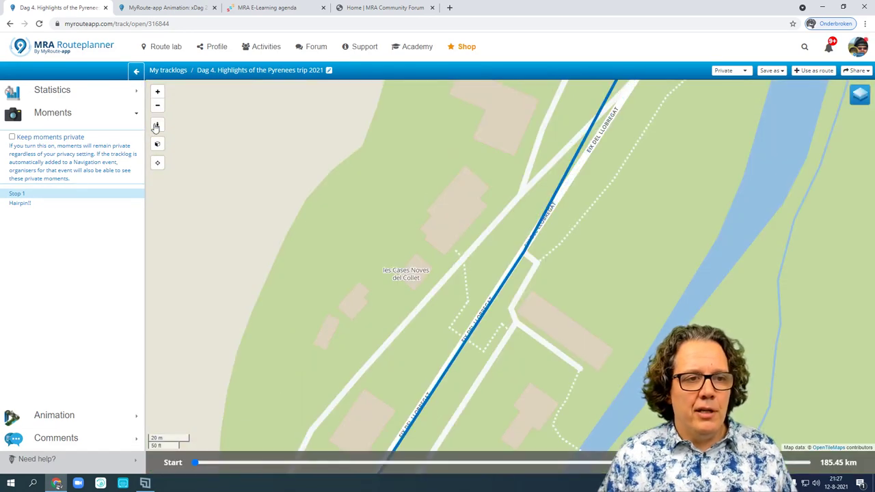
# Add a moment named "Restaurant" to the tracklog on Eix del Llobregat at les Cases Noves del Collet
pyautogui.click(512, 297)
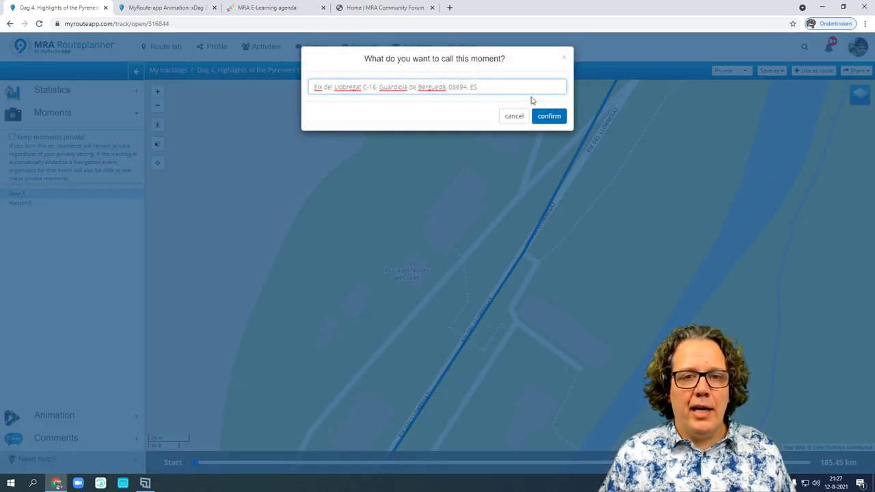
pyautogui.moveTo(531, 91); pyautogui.dragTo(225, 91)
pyautogui.write('Re')
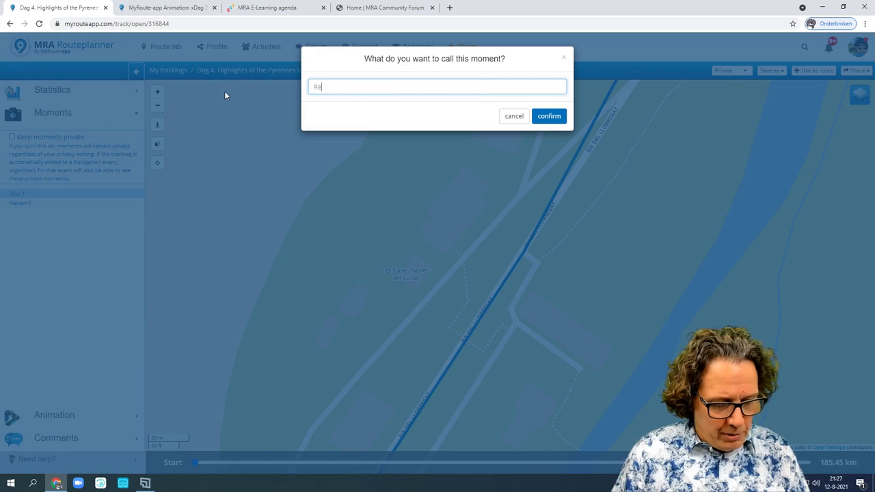
pyautogui.write('staurant')
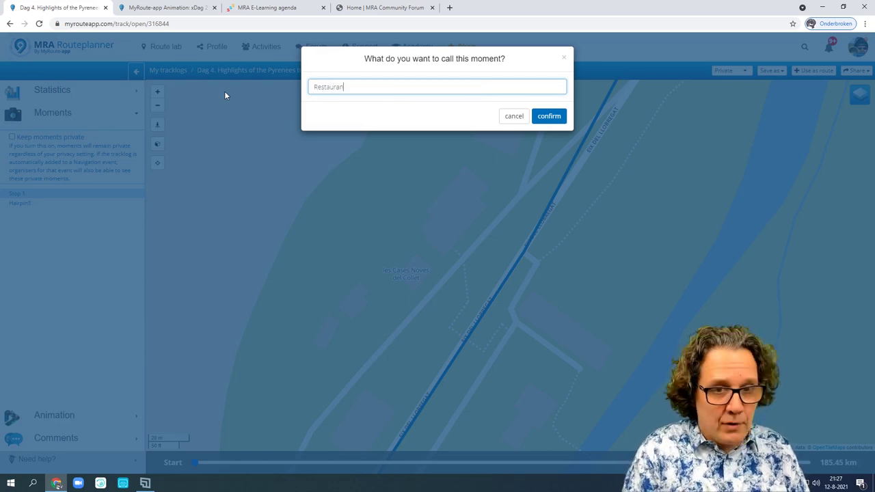
pyautogui.click(549, 116)
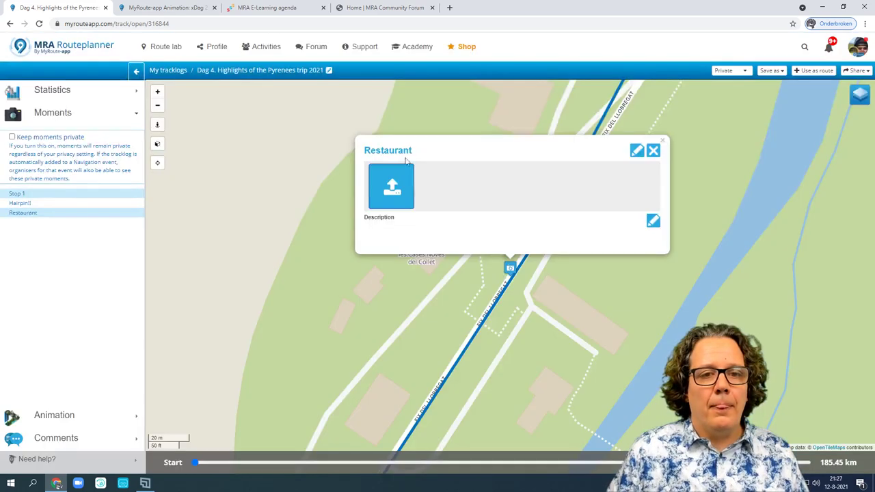
# Upload the image download.jpg from the desktop to the Restaurant moment and close the moment's details
pyautogui.click(409, 195)
pyautogui.click(347, 101)
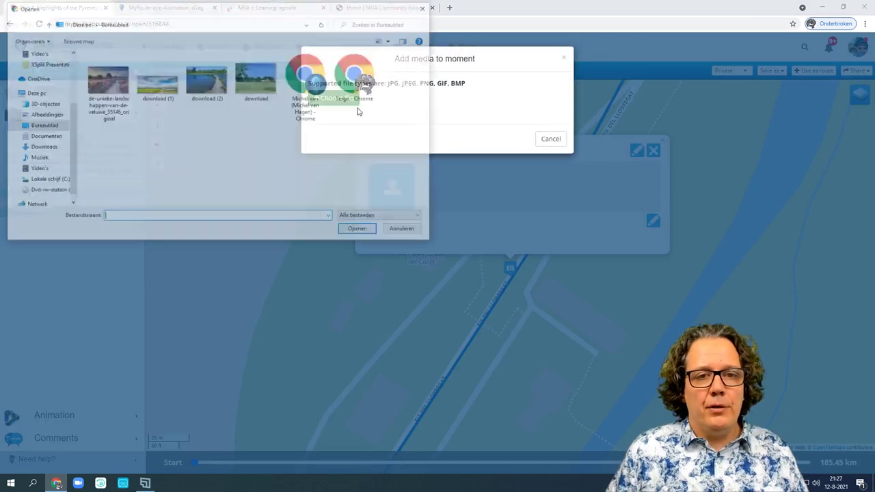
pyautogui.click(249, 85)
pyautogui.click(369, 230)
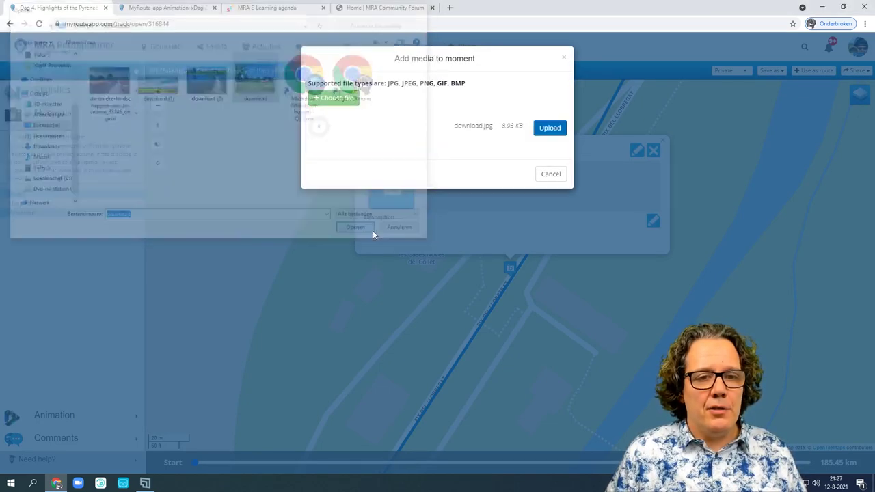
pyautogui.click(550, 129)
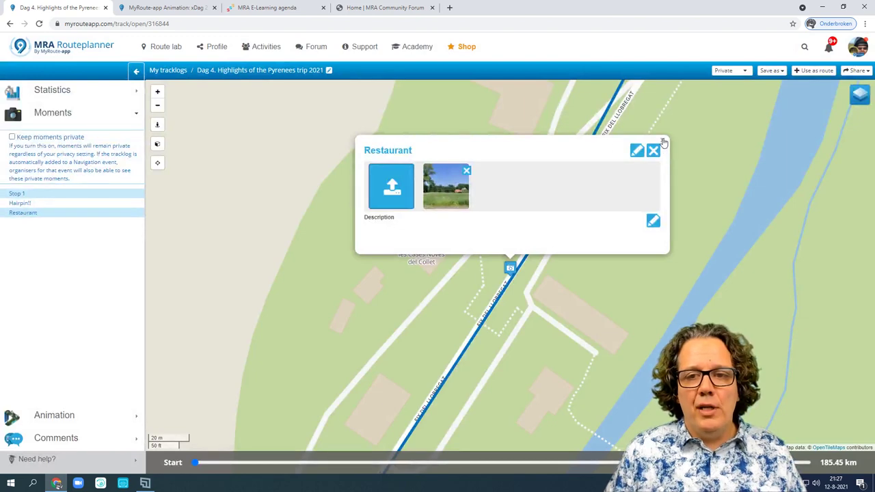
pyautogui.click(655, 149)
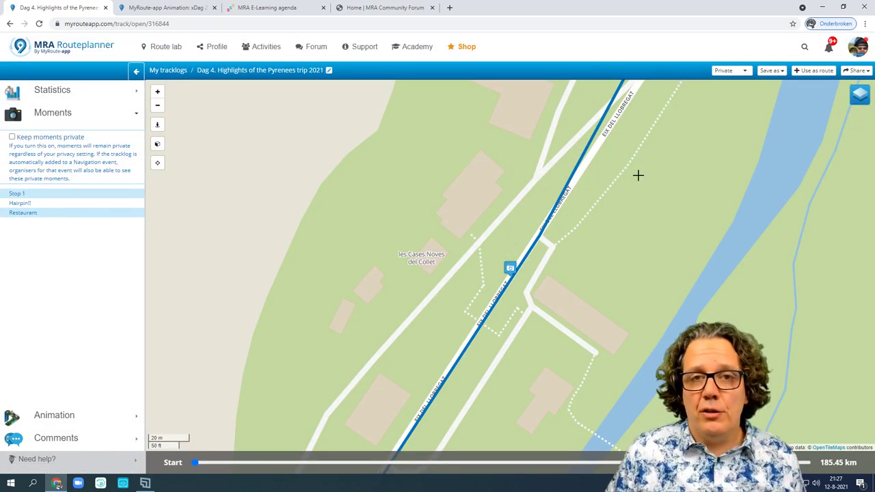
pyautogui.scroll(-3, 637, 176)
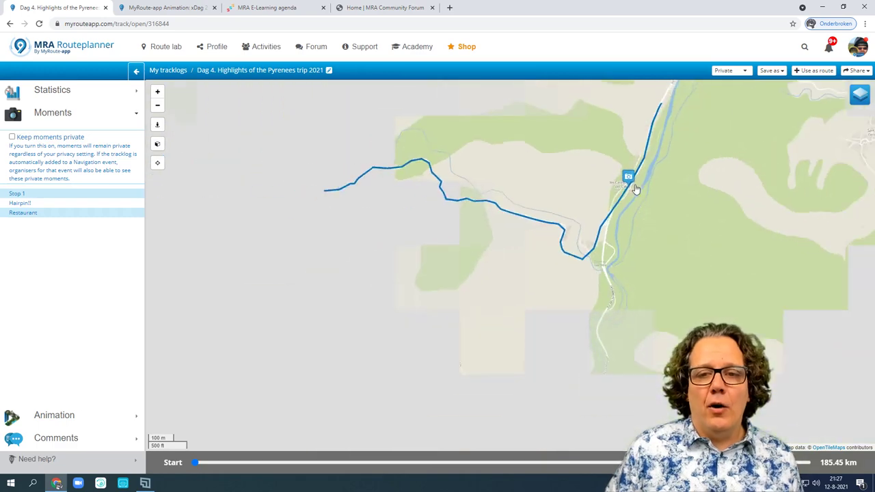
pyautogui.scroll(-5, 636, 188)
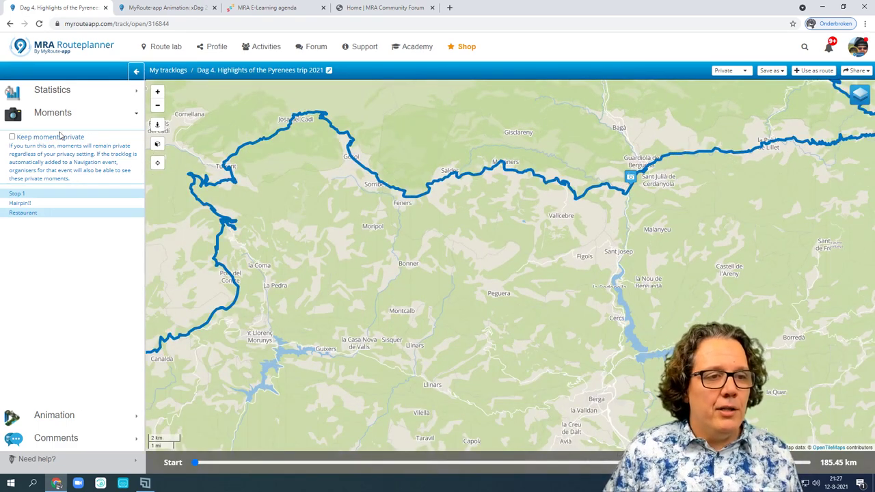
# Turn on the option that keeps the tracklog's moments private regardless of its privacy setting
pyautogui.click(54, 196)
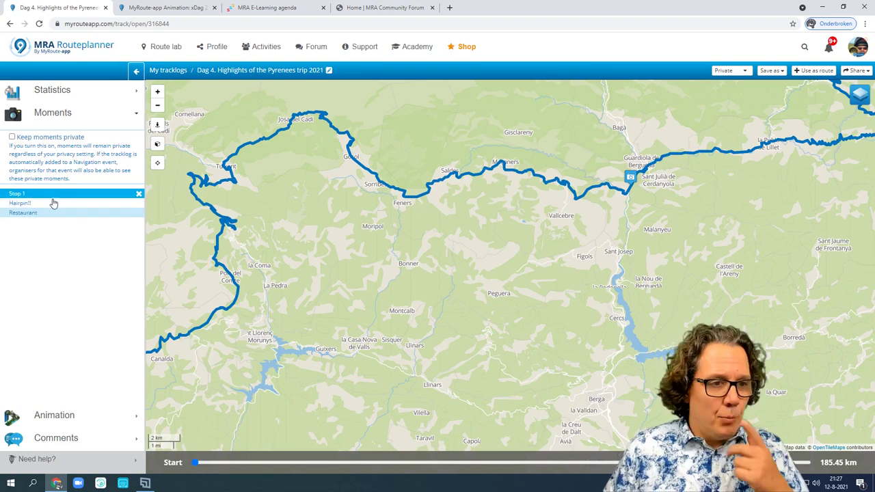
pyautogui.click(57, 213)
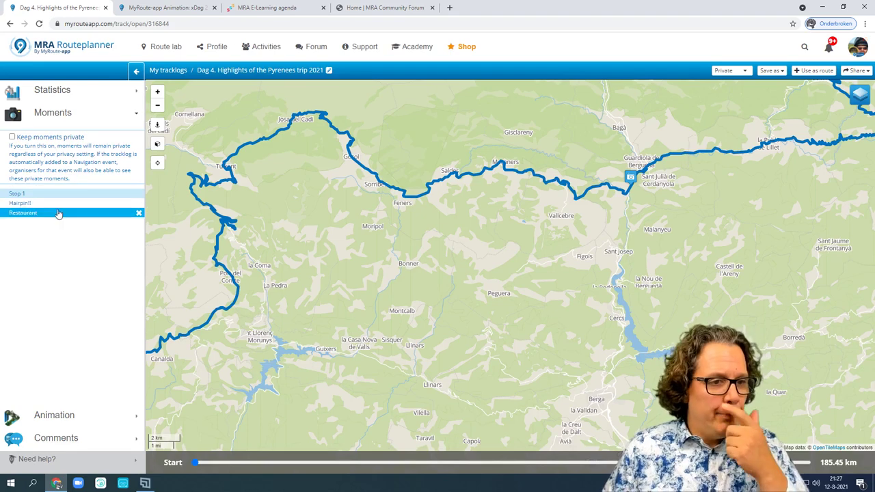
pyautogui.click(13, 138)
pyautogui.rightClick(13, 139)
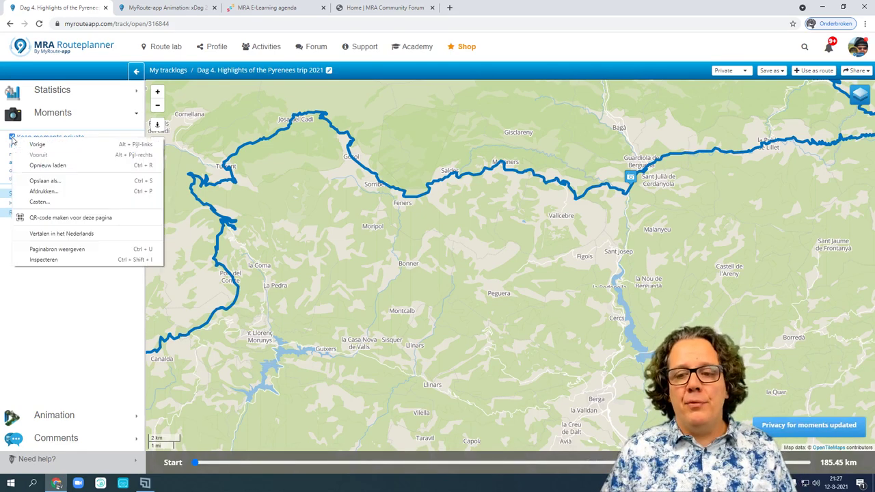
pyautogui.click(12, 138)
pyautogui.click(12, 138)
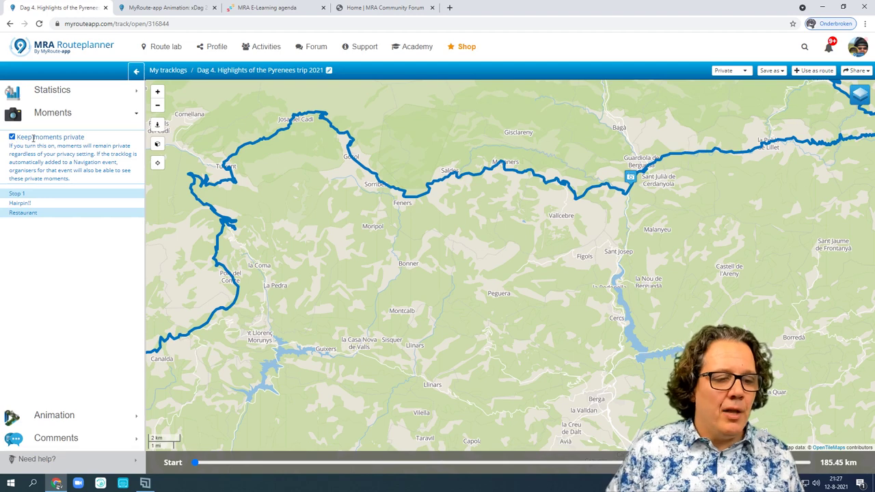
# Configure the tracklog's animation with speed Very fast and zoom Normal
pyautogui.click(73, 420)
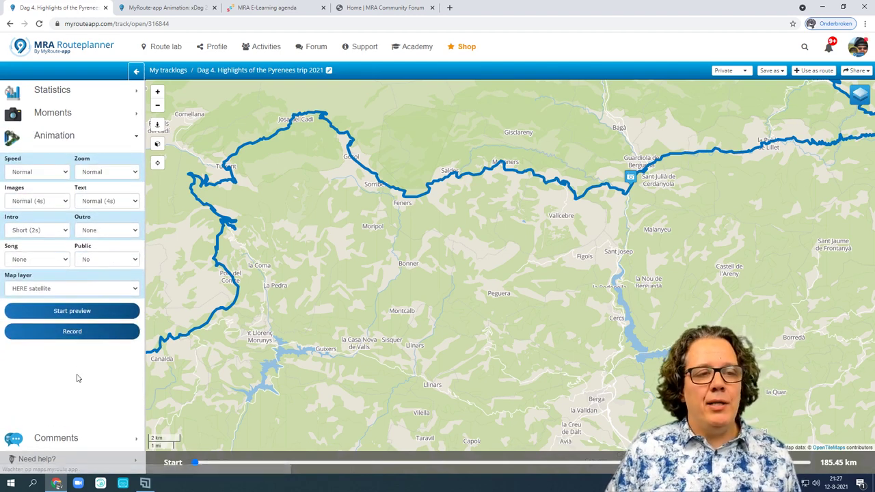
pyautogui.click(32, 172)
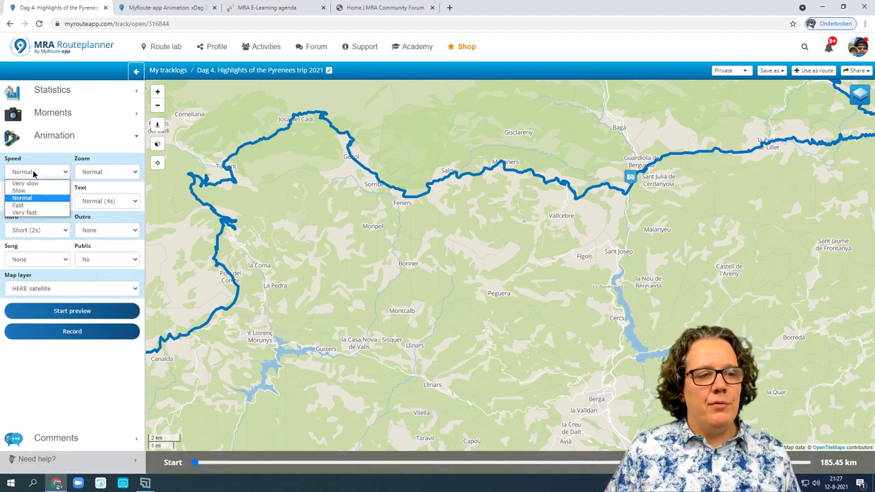
pyautogui.click(28, 212)
pyautogui.click(104, 172)
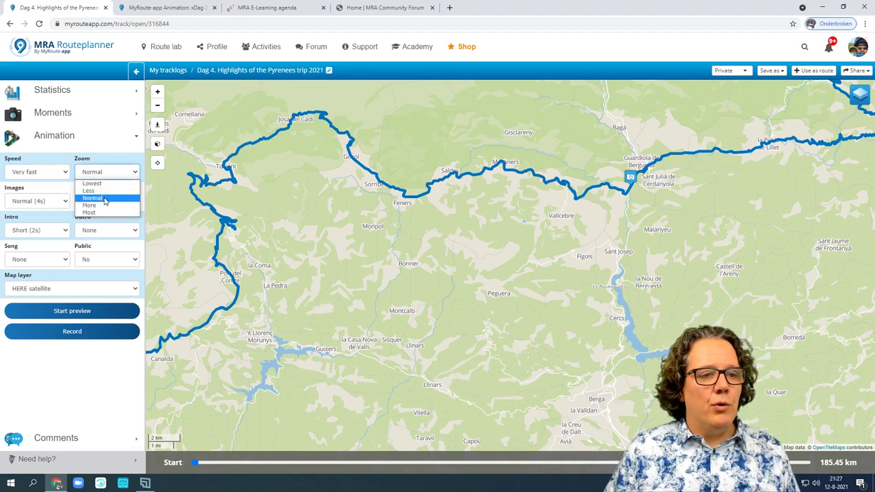
pyautogui.click(105, 199)
# Set the animation's image and text display durations to Short (2s)
pyautogui.click(39, 201)
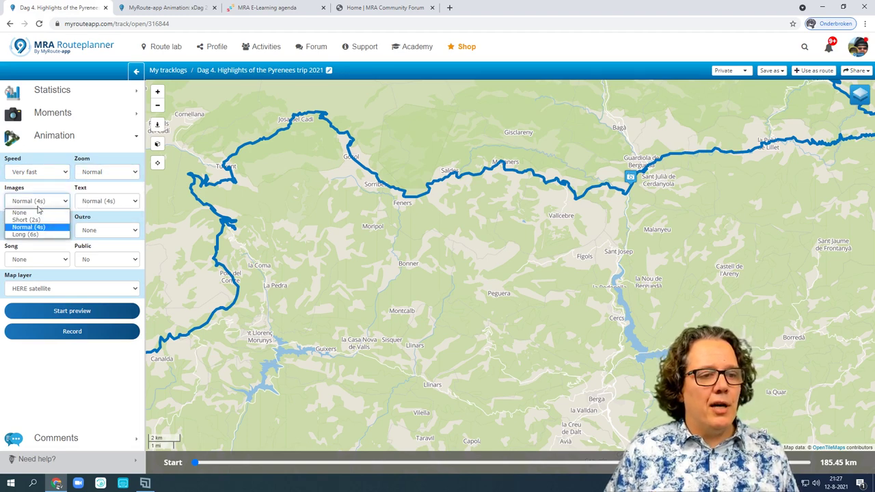
pyautogui.click(39, 219)
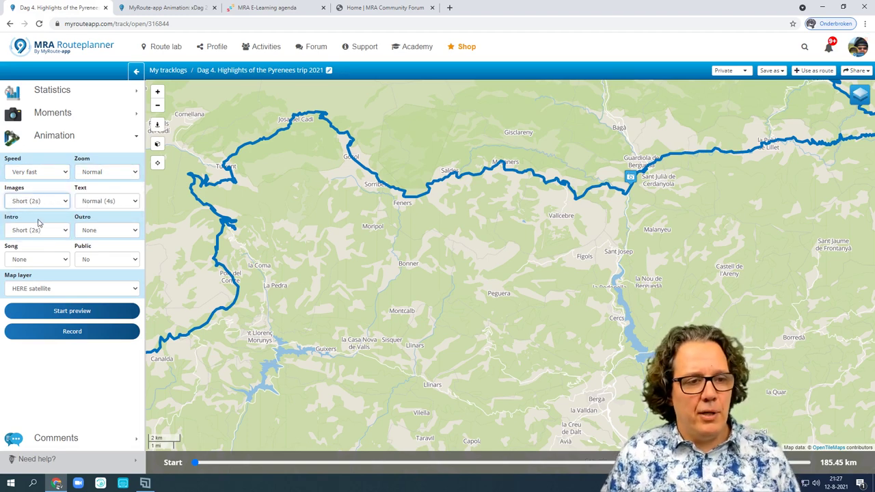
pyautogui.click(88, 204)
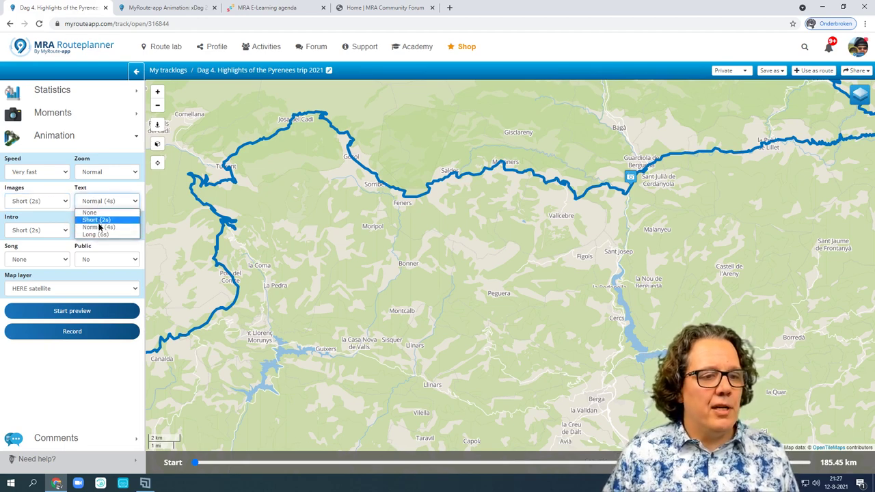
pyautogui.click(98, 221)
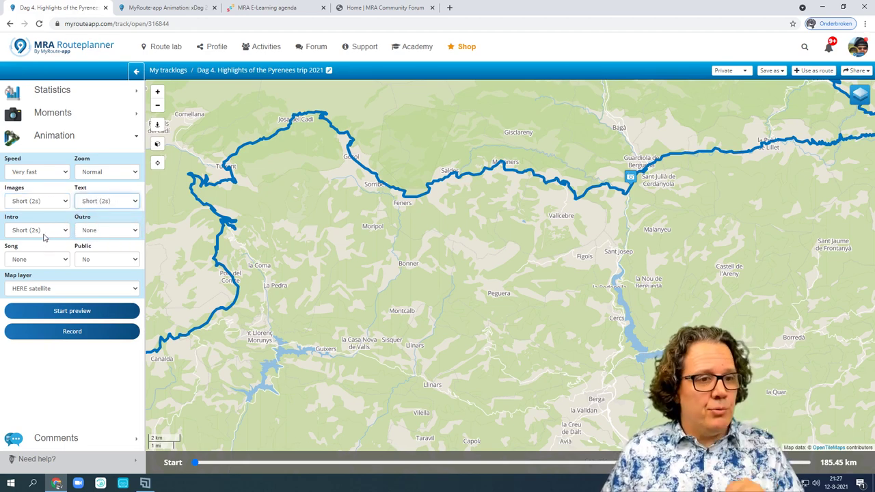
# Set the animation's intro to Short (2s) and outro to Normal (4s), with None as the song
pyautogui.click(43, 231)
pyautogui.click(45, 236)
pyautogui.click(121, 232)
pyautogui.click(117, 242)
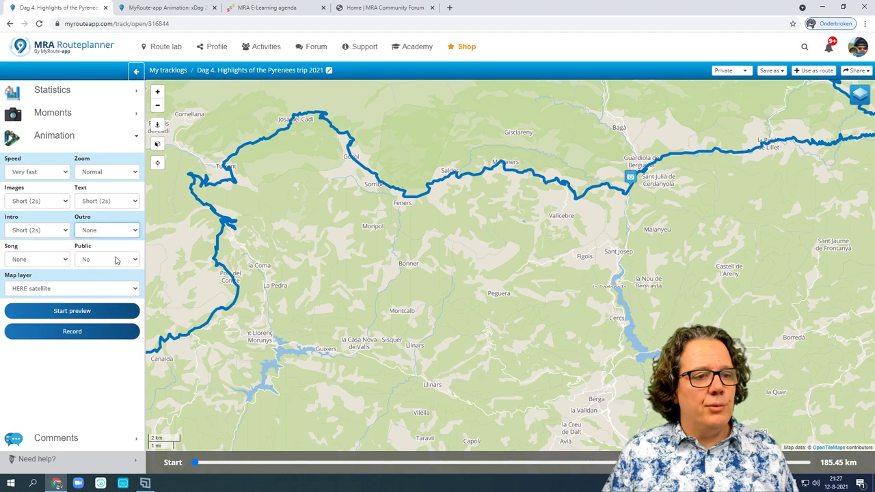
pyautogui.click(39, 260)
pyautogui.click(39, 260)
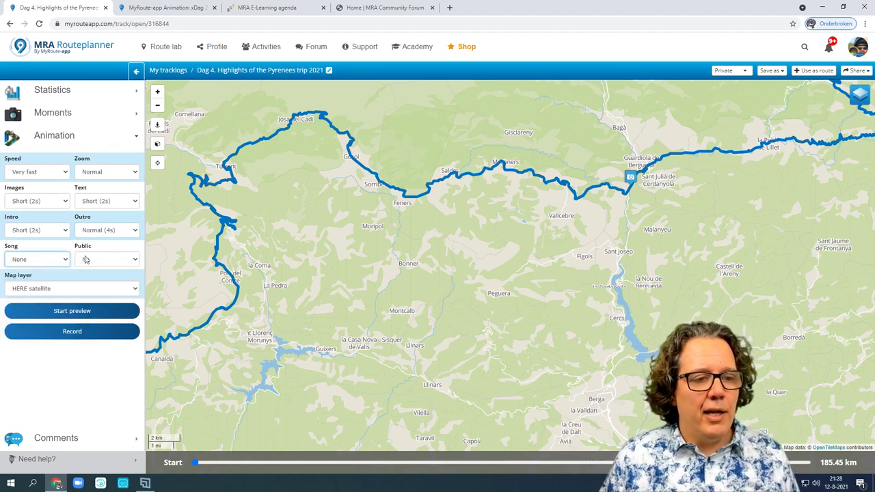
# Choose HERE hybrid as the animation's map layer and play the animation preview
pyautogui.click(67, 293)
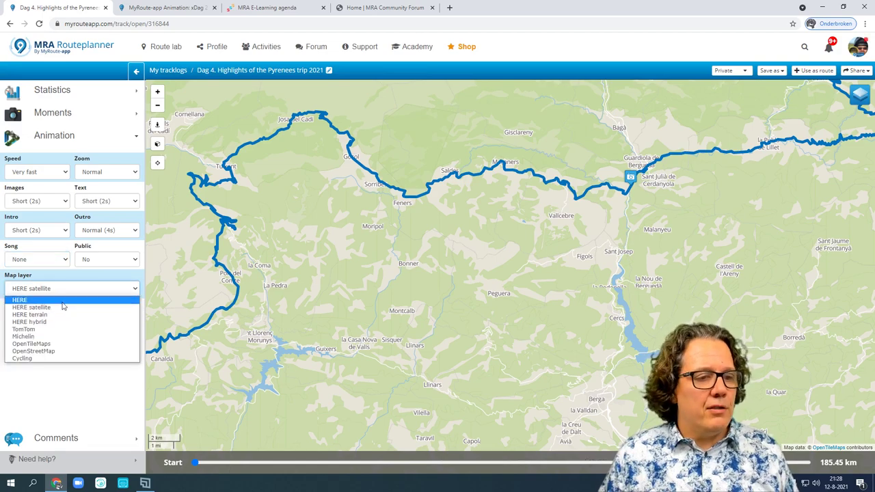
pyautogui.click(55, 324)
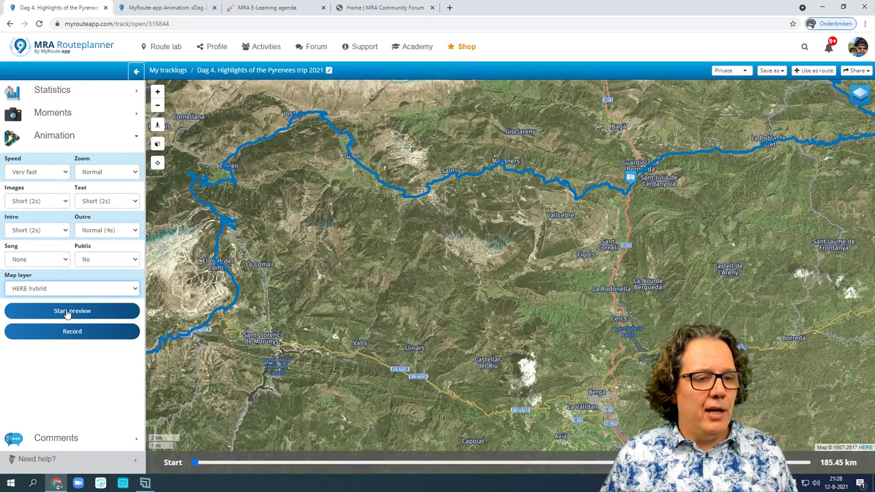
pyautogui.click(67, 312)
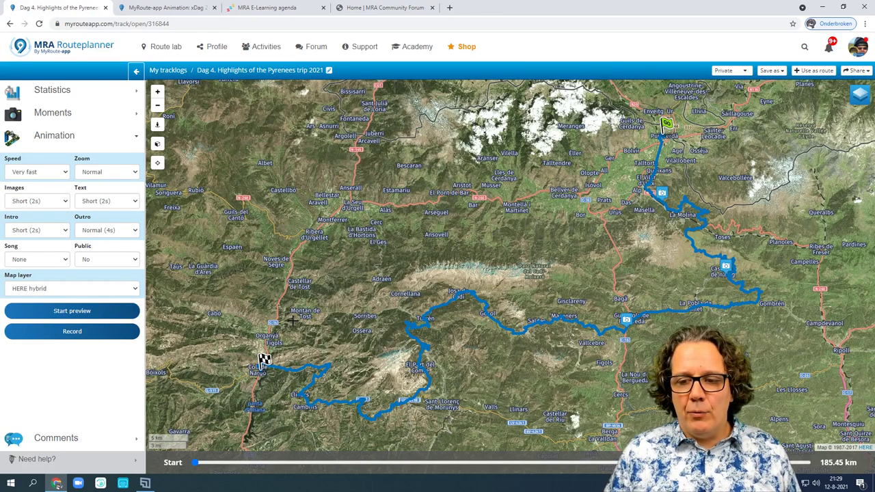
# View the animation's recording instructions and settings, and leave without recording
pyautogui.click(73, 331)
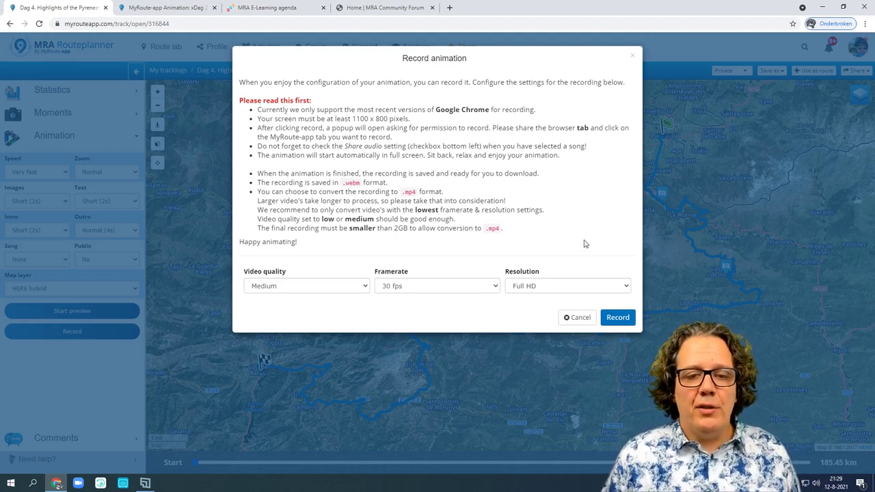
pyautogui.click(577, 318)
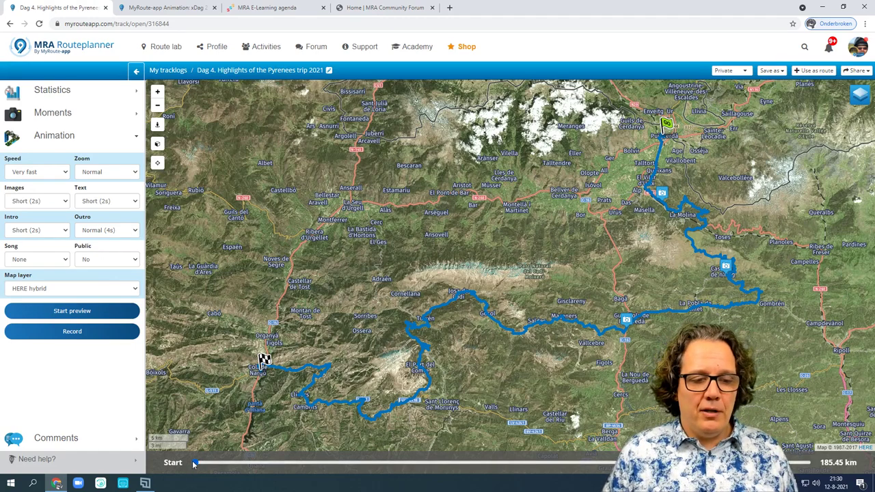
# Follow the tracklog from its start to the B-402 at la Pobla de Lillet, and open the Route lab
pyautogui.moveTo(194, 463); pyautogui.dragTo(409, 464)
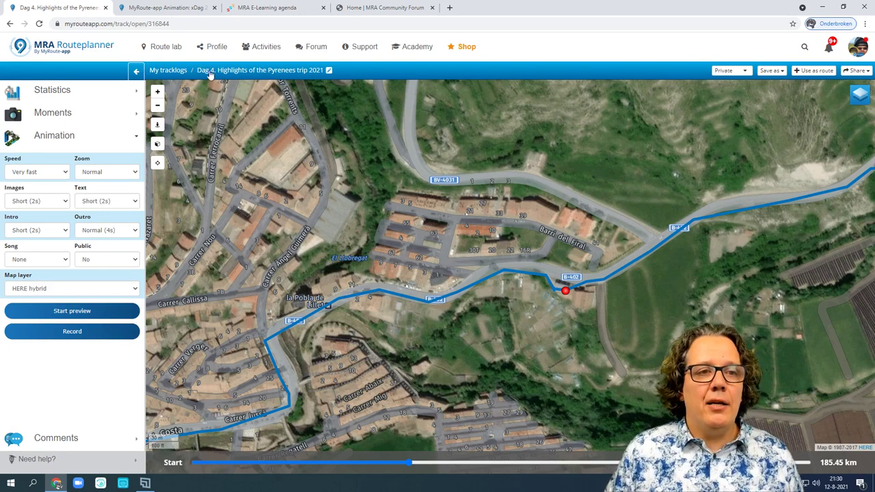
pyautogui.click(165, 51)
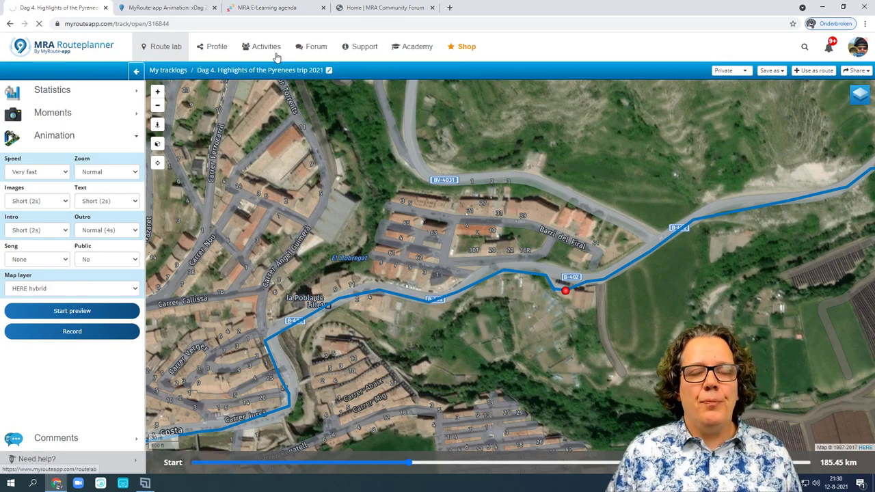